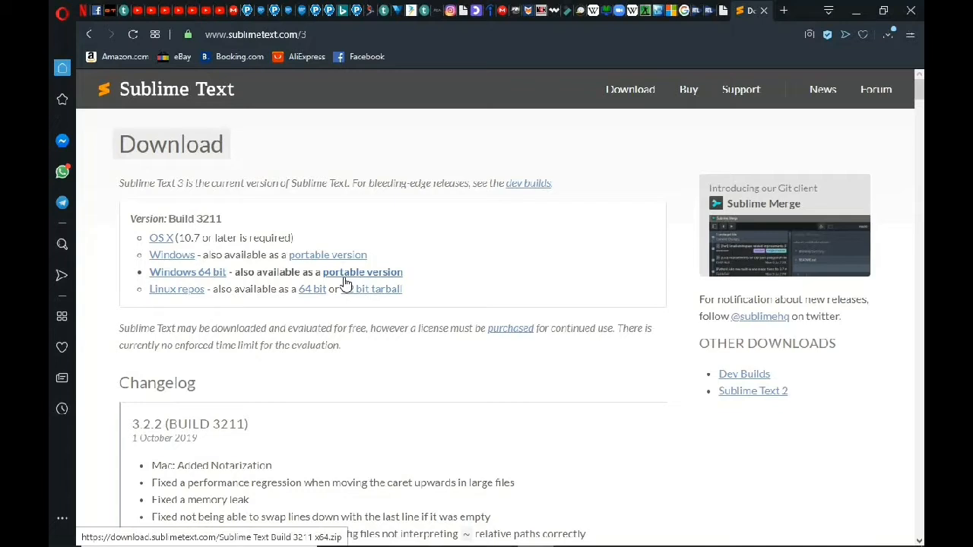
Download the portable version of Sublime Text for Windows 64 bit and move the zip into the desktop folder BIEN.PROGRAMMER
{"action": "left_click", "coordinate": [359, 278]}
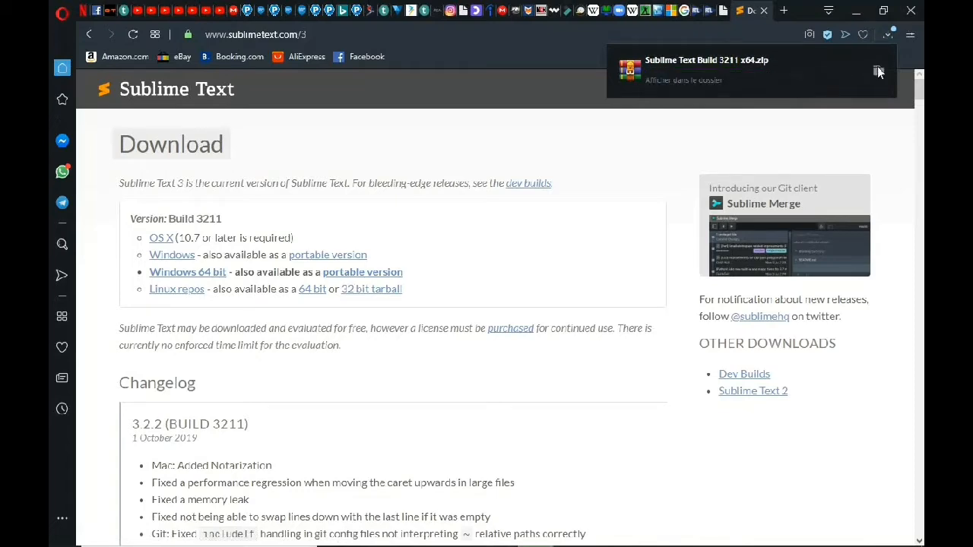
{"action": "left_click", "coordinate": [877, 71]}
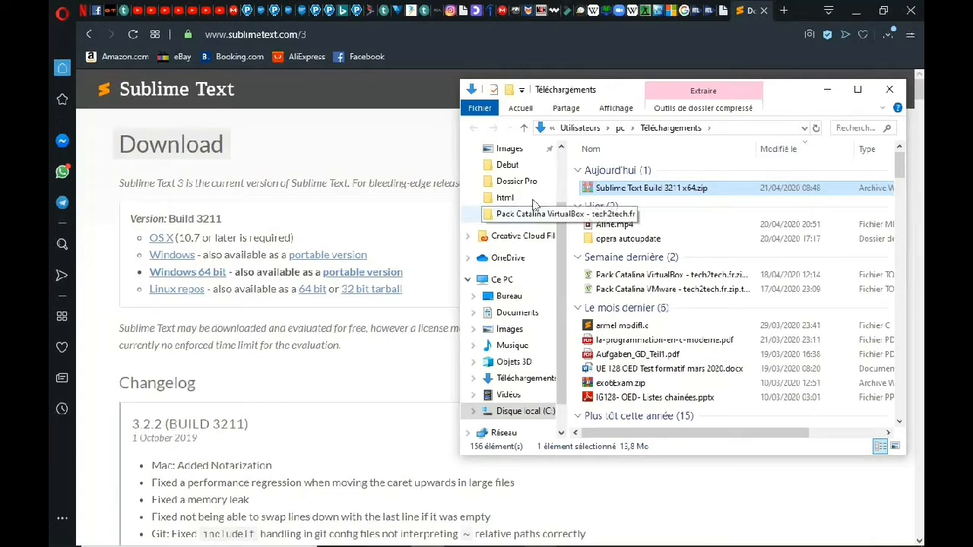
{"action": "left_click", "coordinate": [509, 296]}
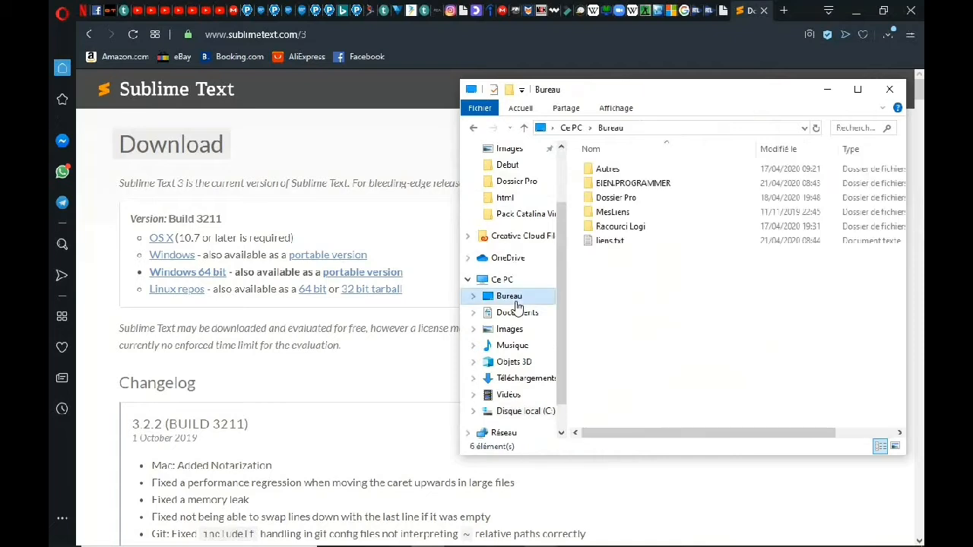
{"action": "double_click", "coordinate": [653, 190]}
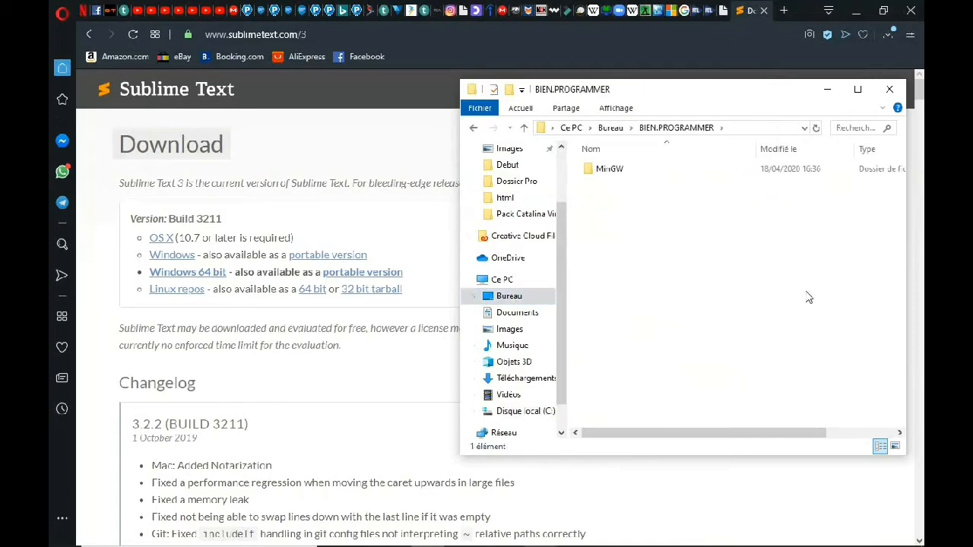
{"action": "key", "text": "ctrl+v"}
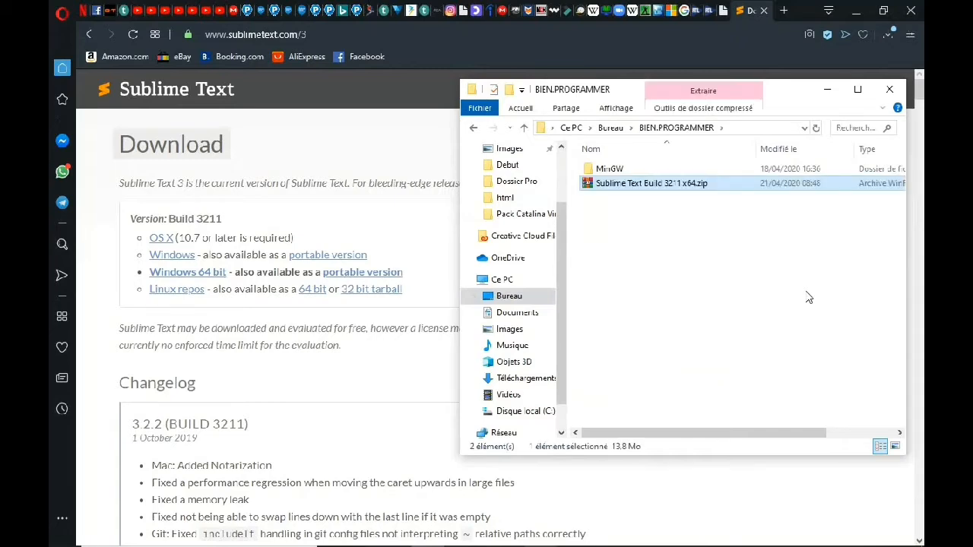
Create a new folder called "sublime text" inside BIEN.PROGRAMMER, working in a maximized file window
{"action": "left_click", "coordinate": [857, 10]}
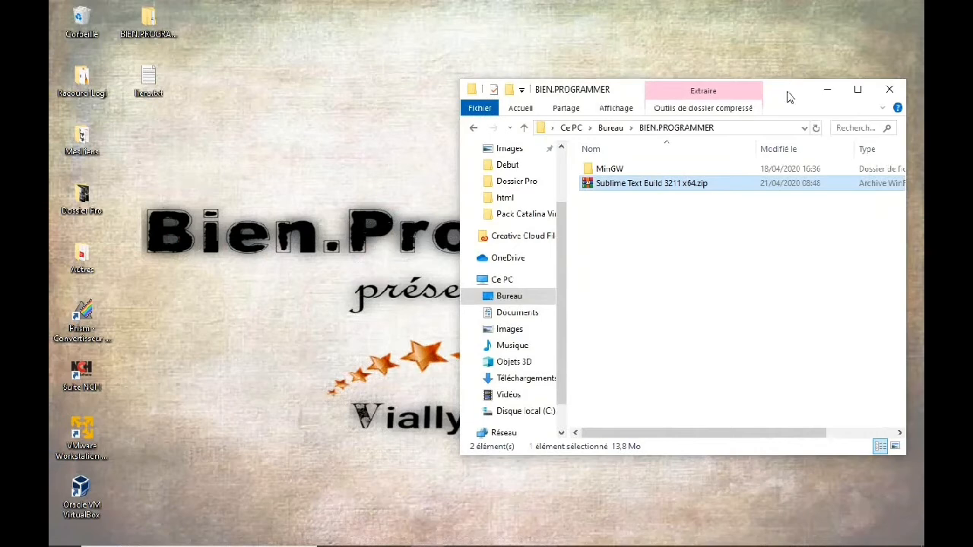
{"action": "left_click_drag", "start_coordinate": [791, 97], "coordinate": [601, 93]}
{"action": "left_click", "coordinate": [667, 85]}
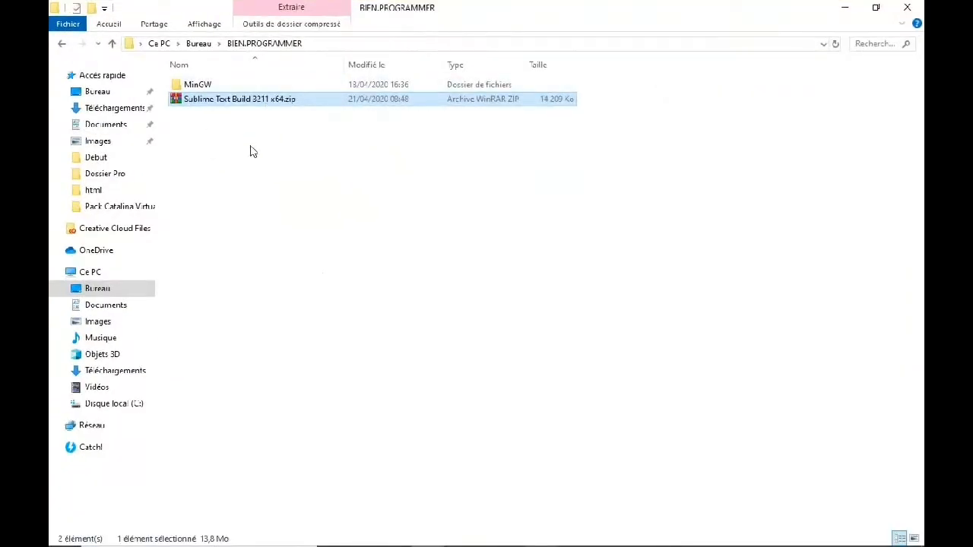
{"action": "left_click", "coordinate": [247, 147]}
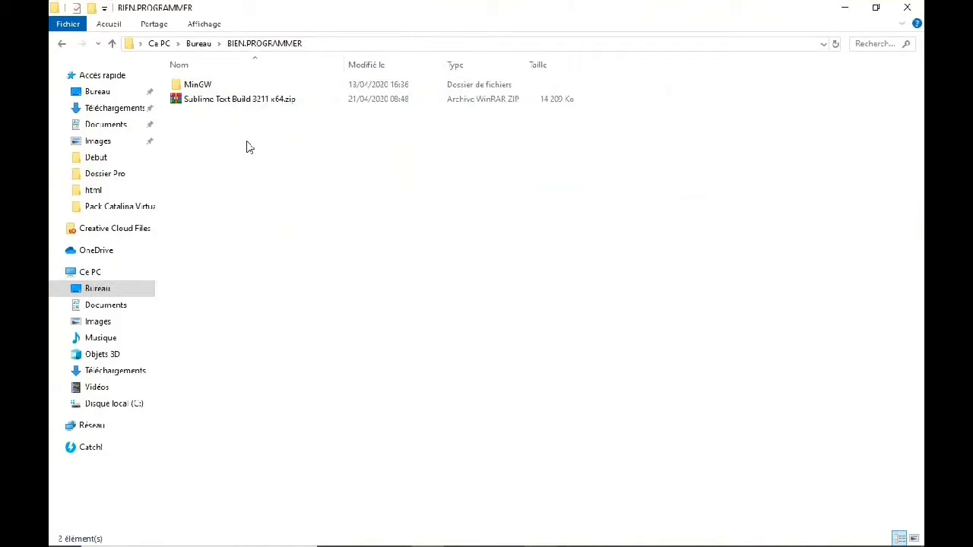
{"action": "right_click", "coordinate": [247, 147]}
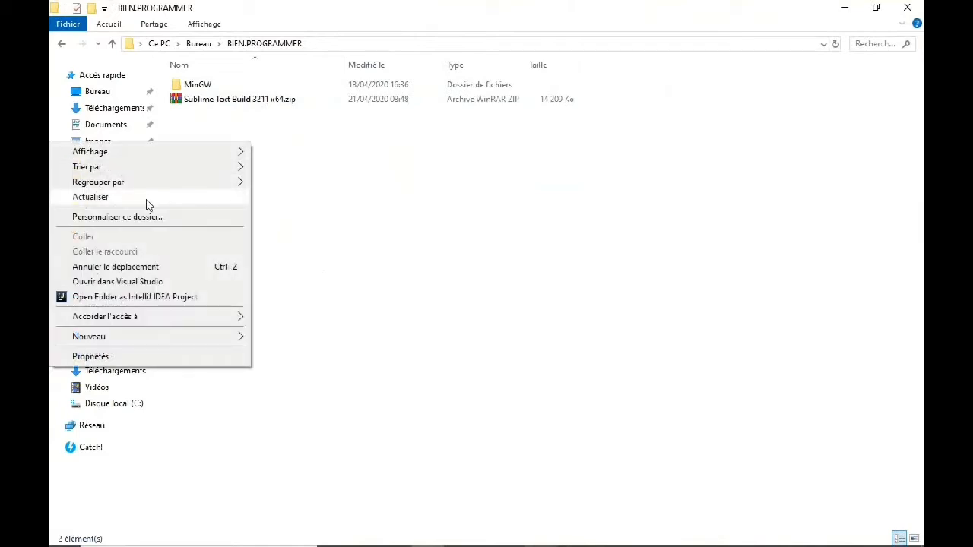
{"action": "mouse_move", "coordinate": [139, 344]}
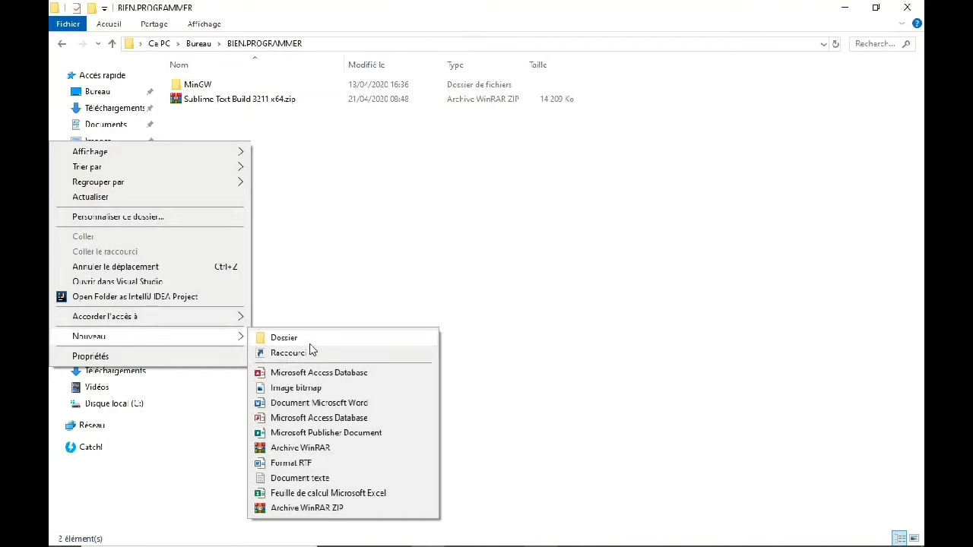
{"action": "left_click", "coordinate": [326, 343]}
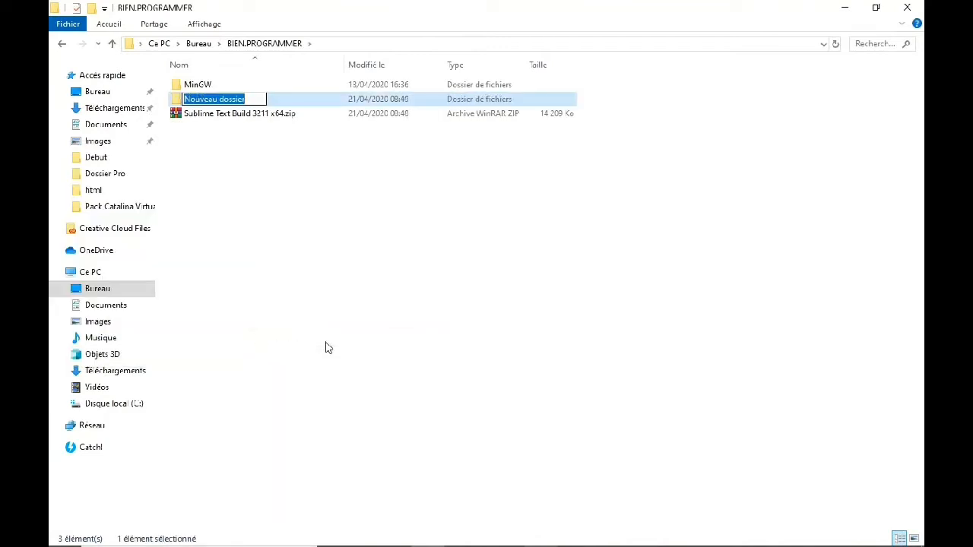
{"action": "type", "text": "sublim"}
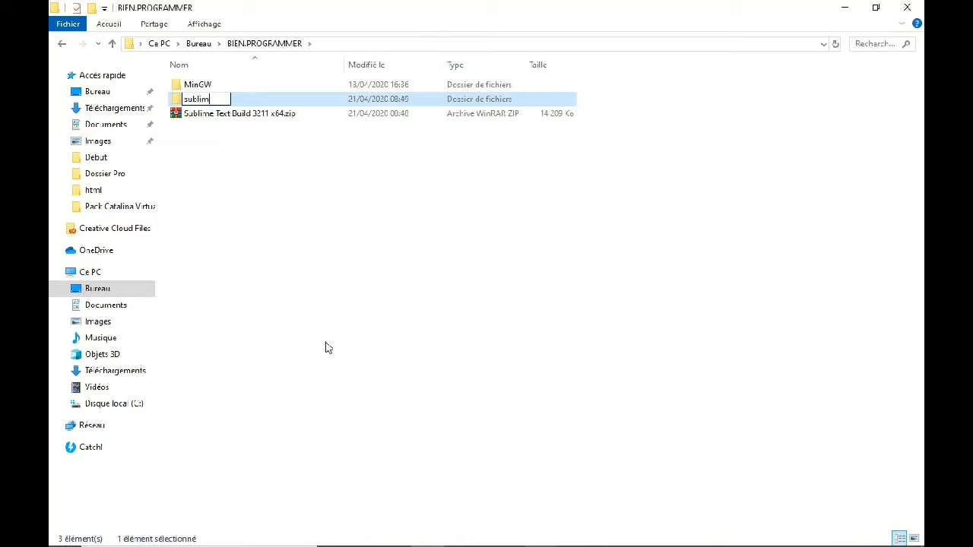
{"action": "type", "text": "e text"}
{"action": "key", "text": "Return"}
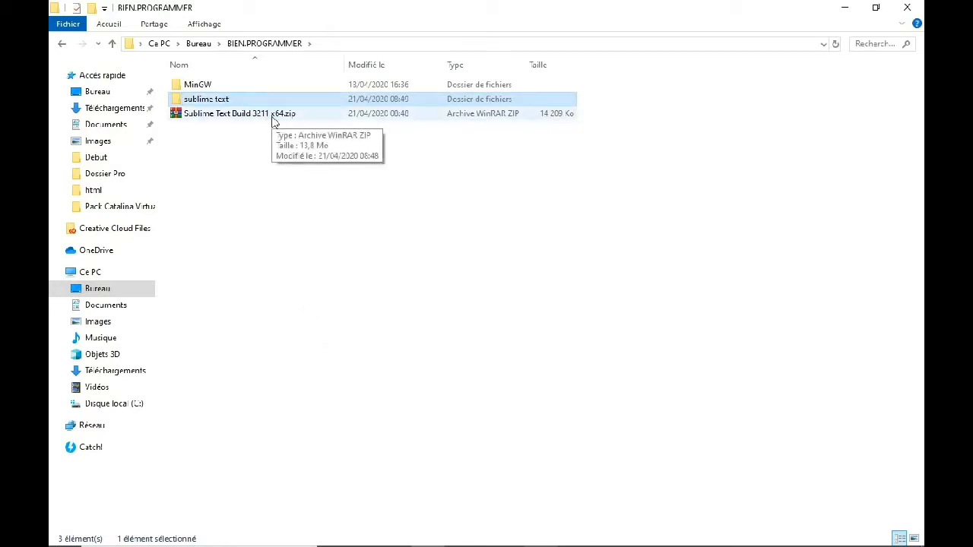
Move Sublime Text Build 3211 x64.zip into the sublime text folder and extract its contents there
{"action": "left_click_drag", "start_coordinate": [274, 120], "coordinate": [276, 104]}
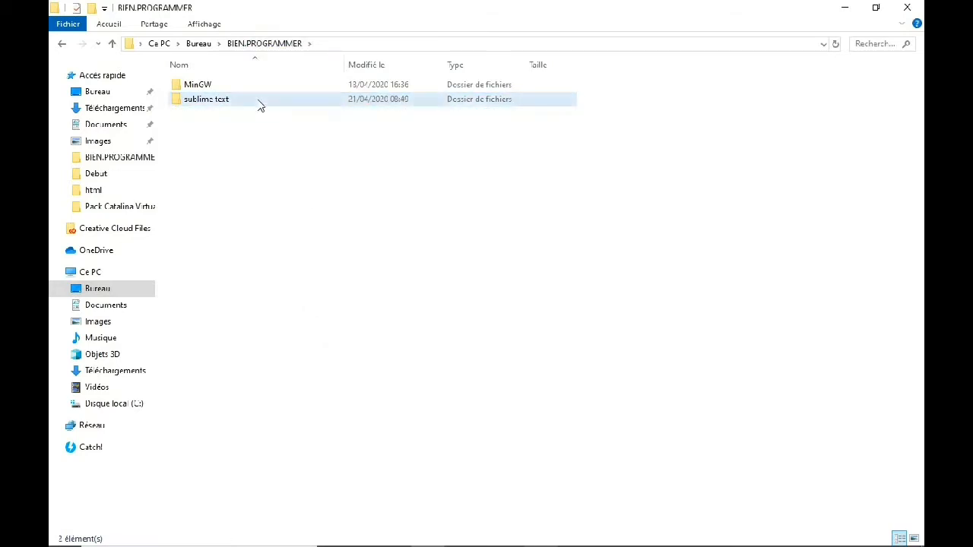
{"action": "double_click", "coordinate": [258, 107]}
{"action": "left_click", "coordinate": [273, 90]}
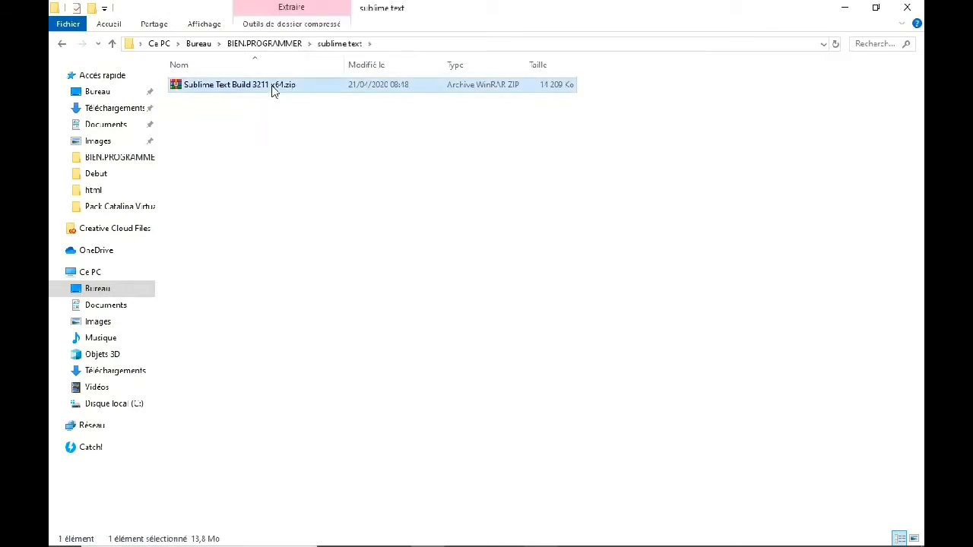
{"action": "right_click", "coordinate": [274, 90]}
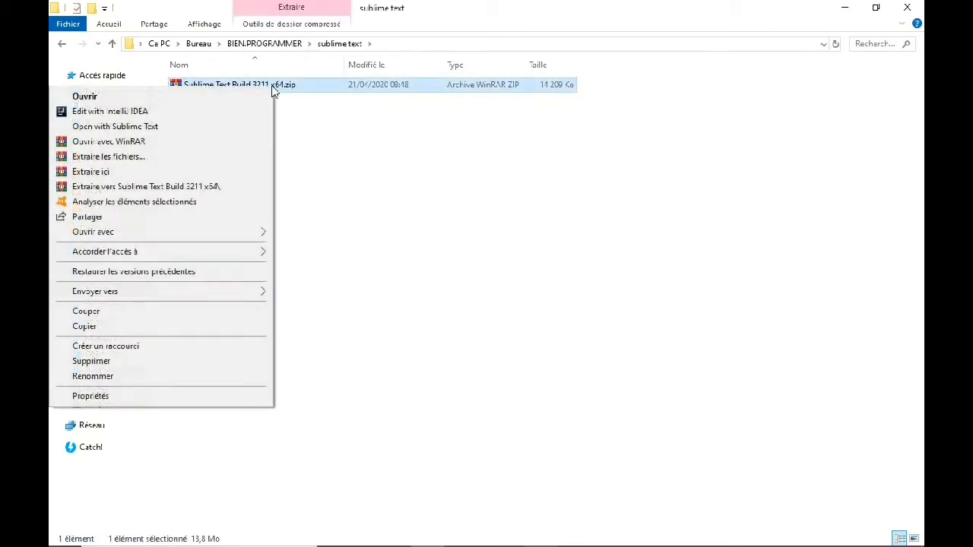
{"action": "left_click", "coordinate": [131, 172]}
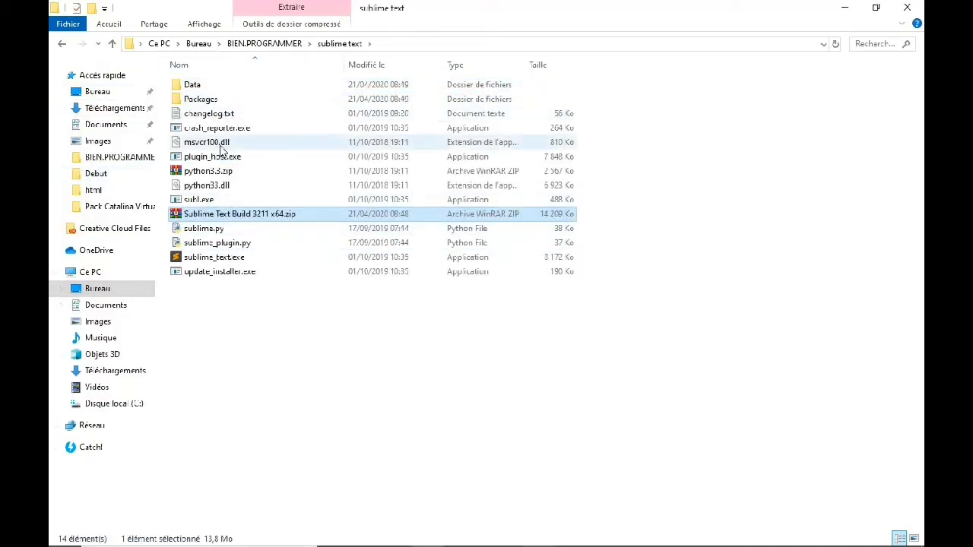
Delete the Sublime Text Build 3211 x64.zip archive and launch sublime_text.exe
{"action": "right_click", "coordinate": [261, 215]}
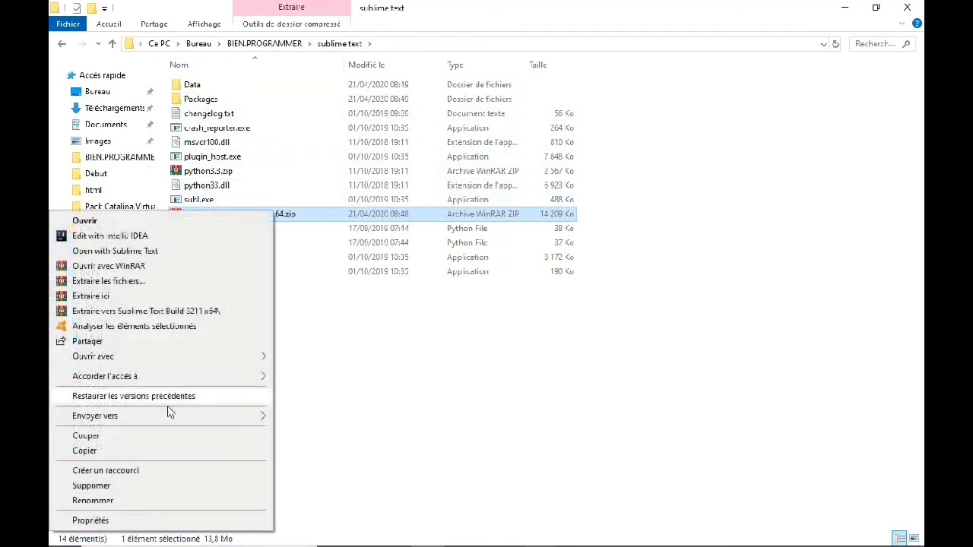
{"action": "left_click", "coordinate": [117, 488]}
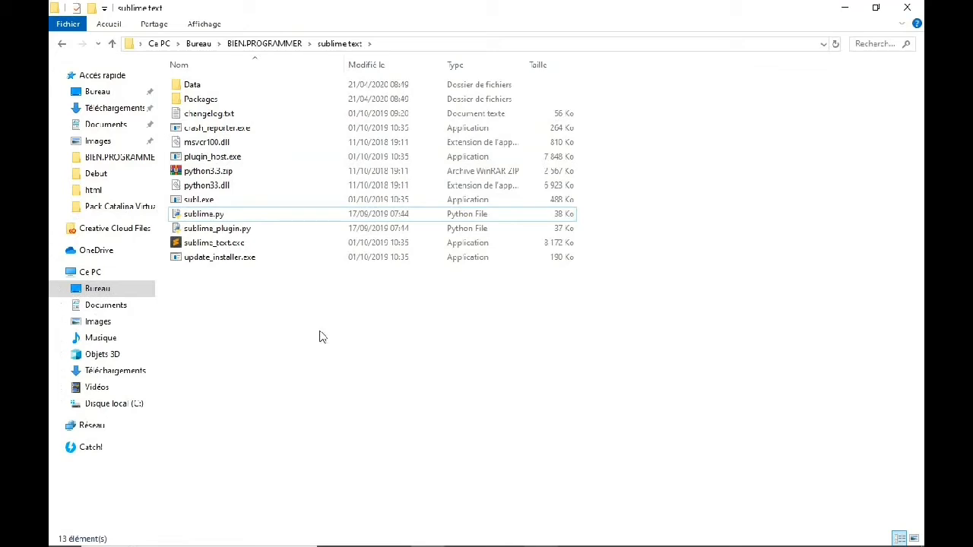
{"action": "left_click", "coordinate": [240, 247]}
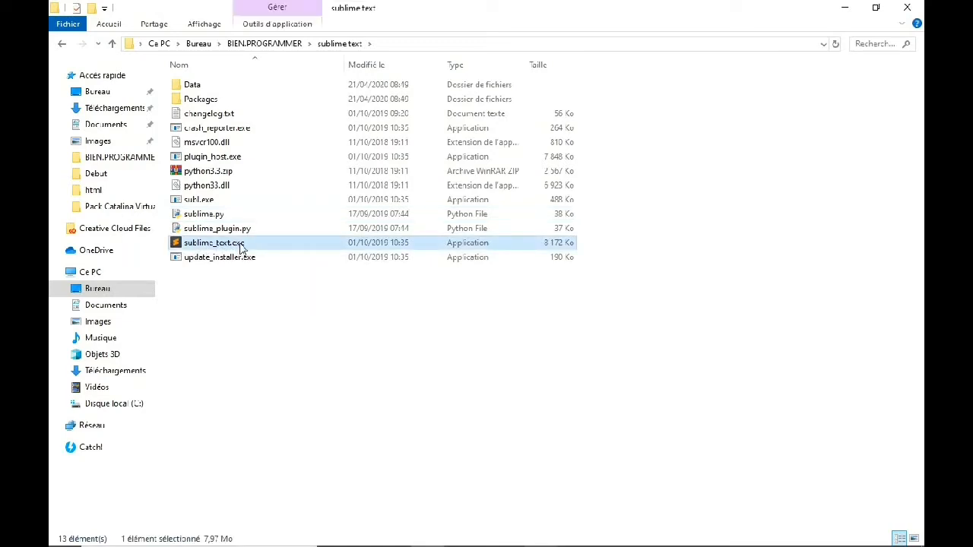
{"action": "double_click", "coordinate": [241, 246]}
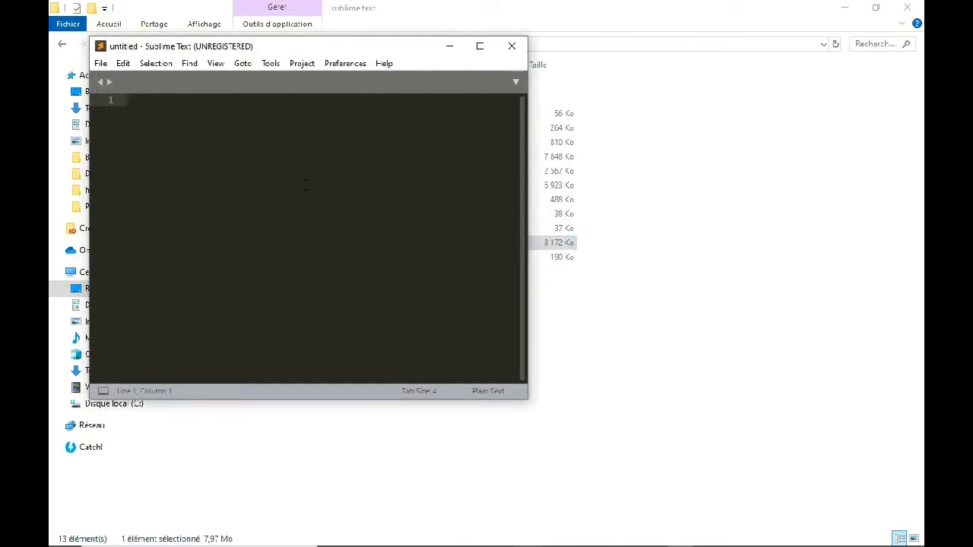
Enter some test text in the empty file and erase it again
{"action": "type", "text": "efbebek"}
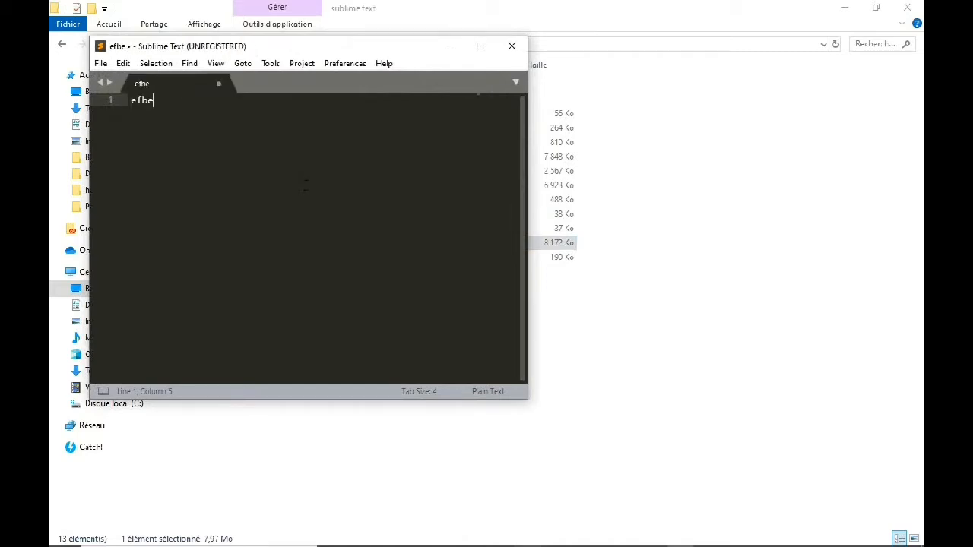
{"action": "key", "text": "BackSpace"}
{"action": "key", "text": "BackSpace"}
{"action": "key", "text": "BackSpace"}
{"action": "key", "text": "BackSpace"}
{"action": "key", "text": "BackSpace"}
{"action": "key", "text": "BackSpace"}
{"action": "key", "text": "BackSpace"}
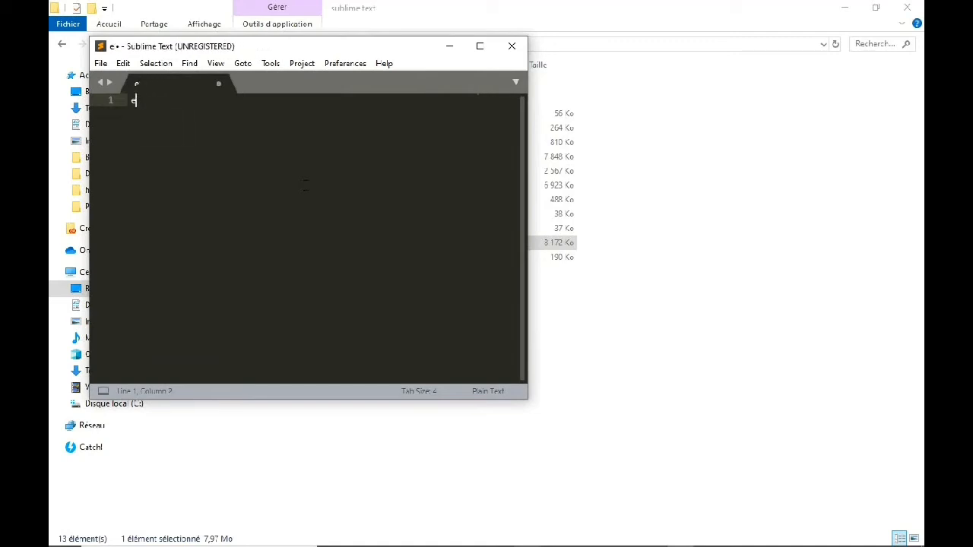
Maximize the editor window and examine the save dialog for saving with an encoding, cancelling it without saving
{"action": "left_click", "coordinate": [480, 48]}
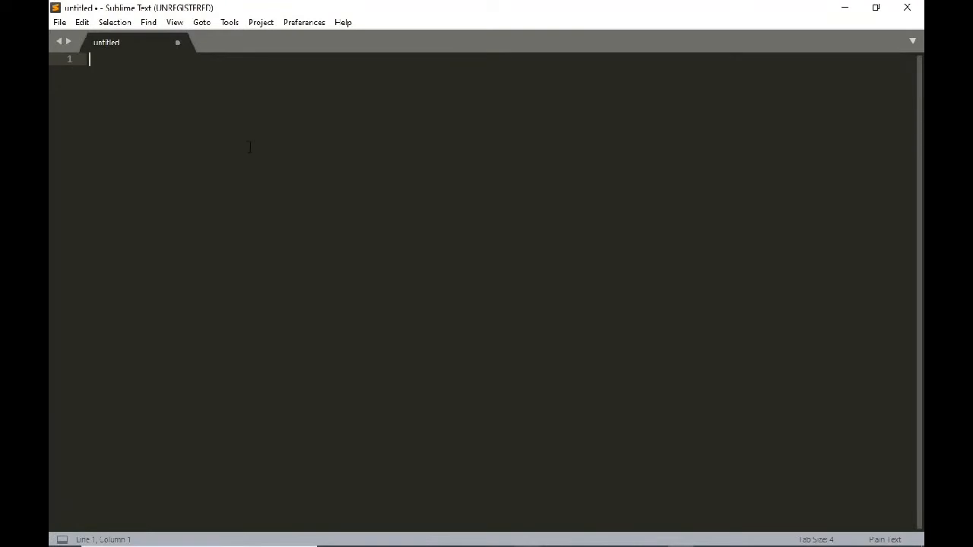
{"action": "left_click", "coordinate": [57, 23]}
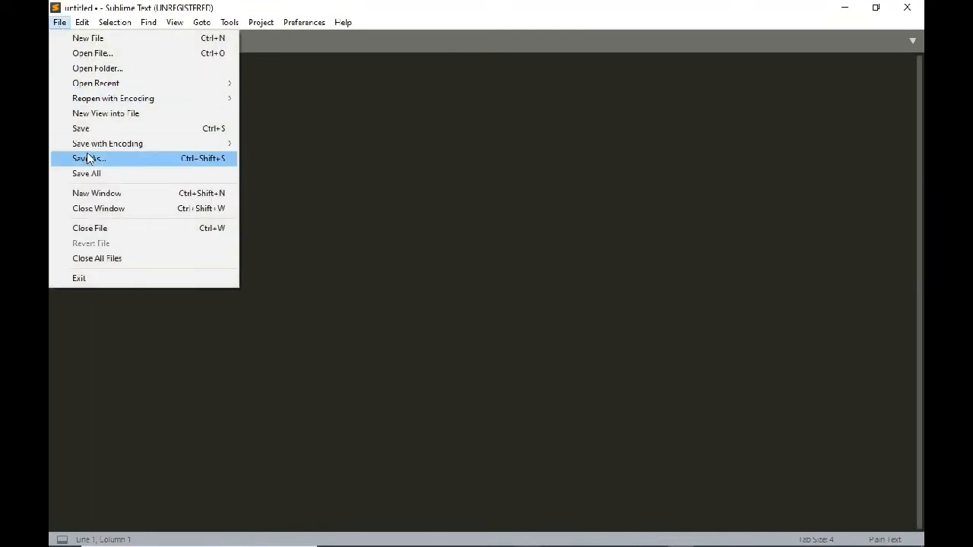
{"action": "mouse_move", "coordinate": [191, 150]}
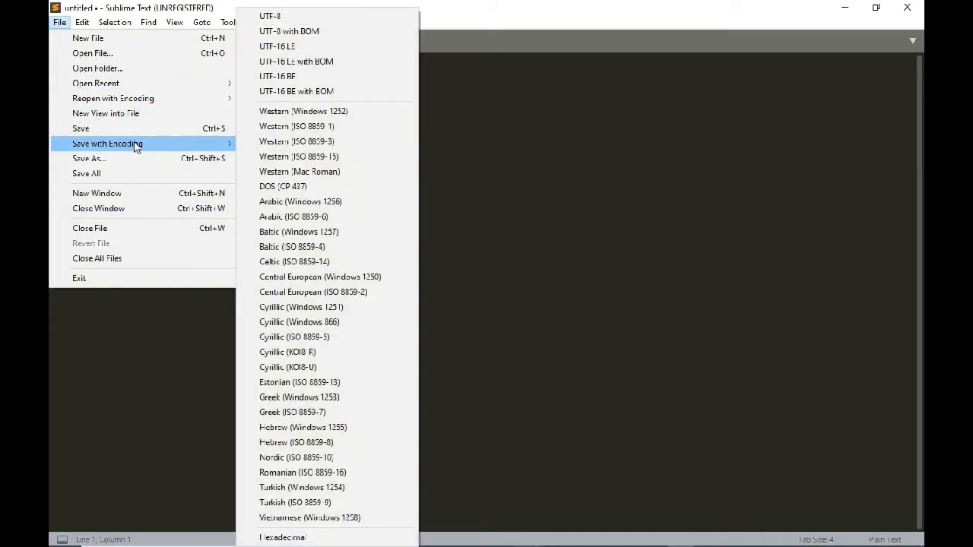
{"action": "left_click", "coordinate": [295, 25]}
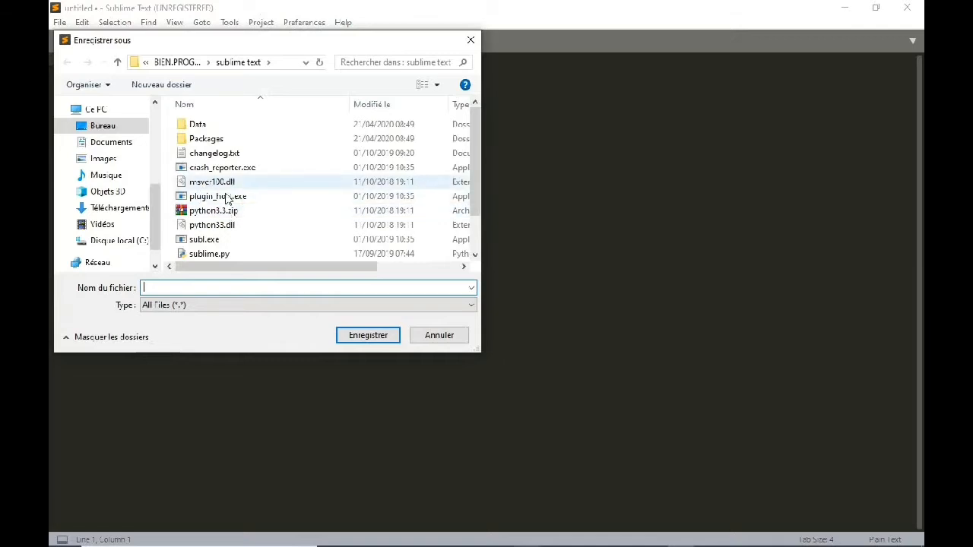
{"action": "left_click", "coordinate": [444, 340]}
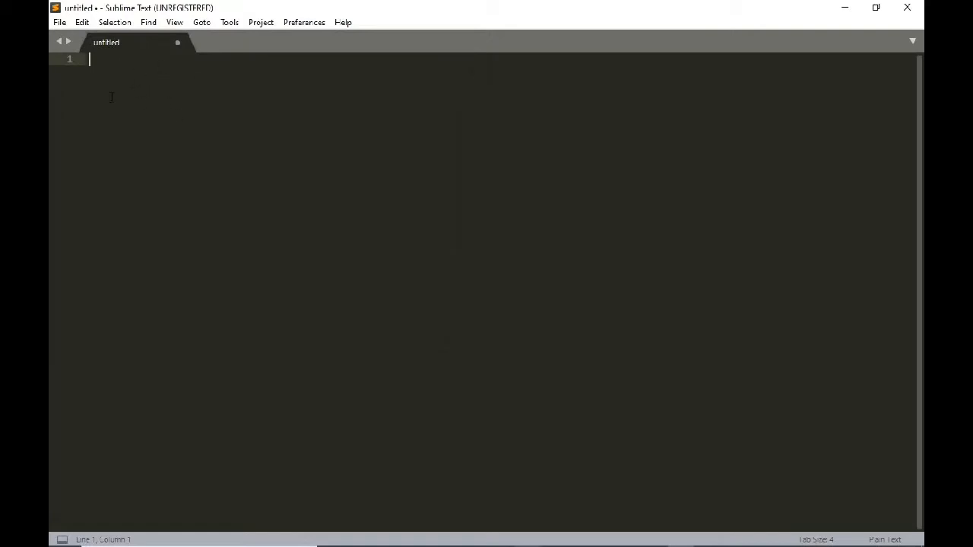
{"action": "left_click", "coordinate": [59, 22]}
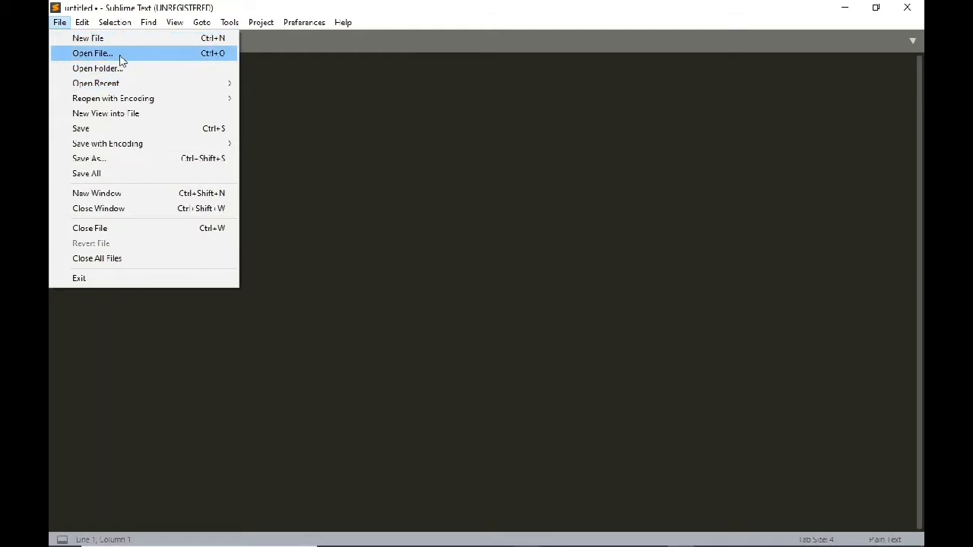
{"action": "mouse_move", "coordinate": [145, 100]}
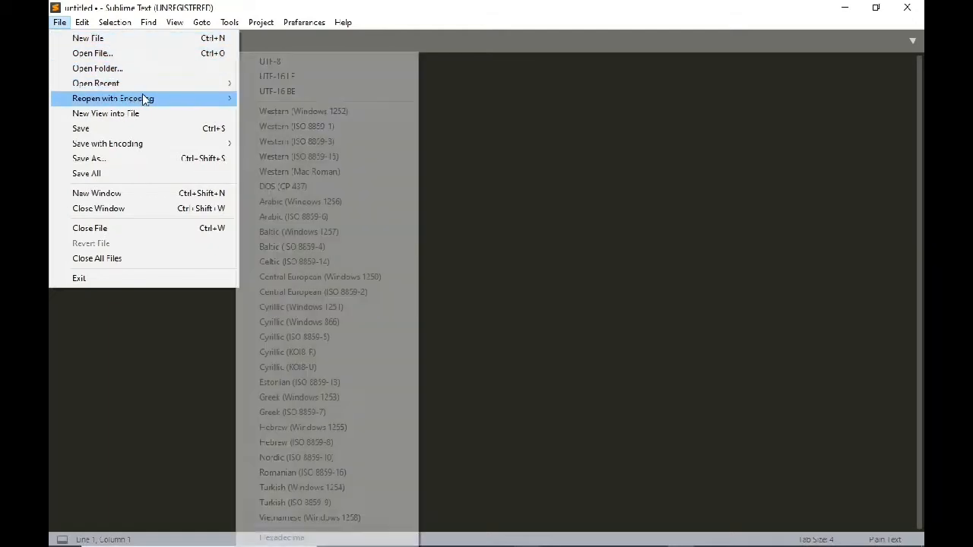
{"action": "left_click", "coordinate": [491, 154]}
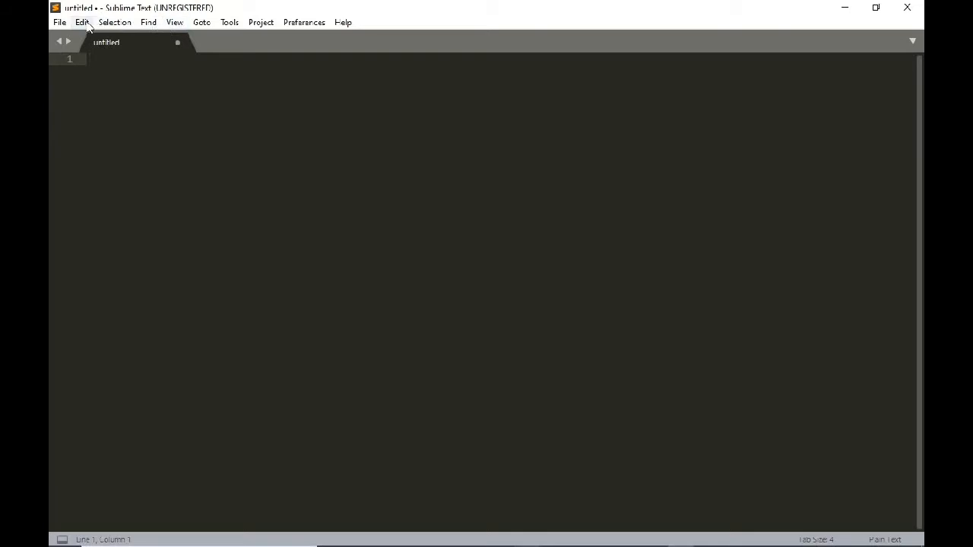
Split the editor into a two-column layout
{"action": "left_click", "coordinate": [175, 26]}
{"action": "mouse_move", "coordinate": [267, 167]}
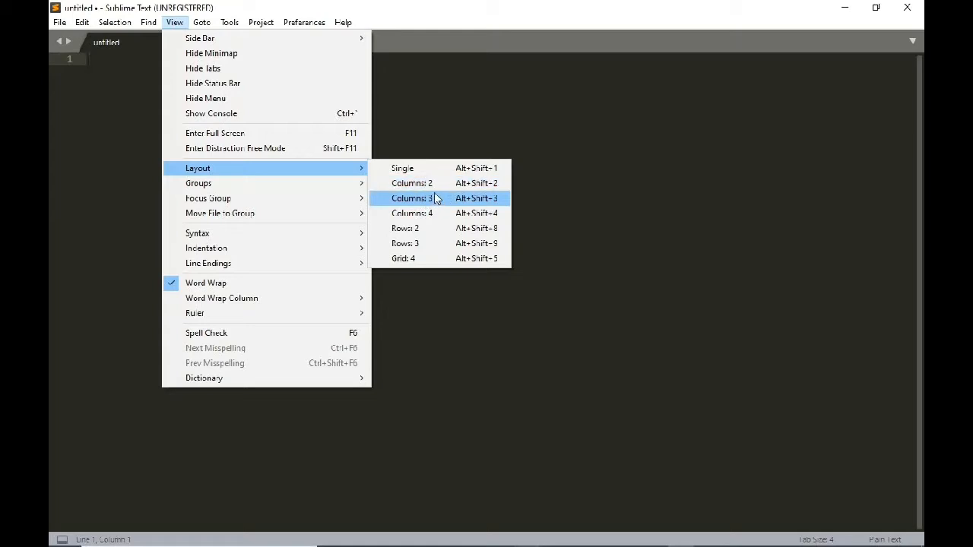
{"action": "left_click", "coordinate": [430, 186]}
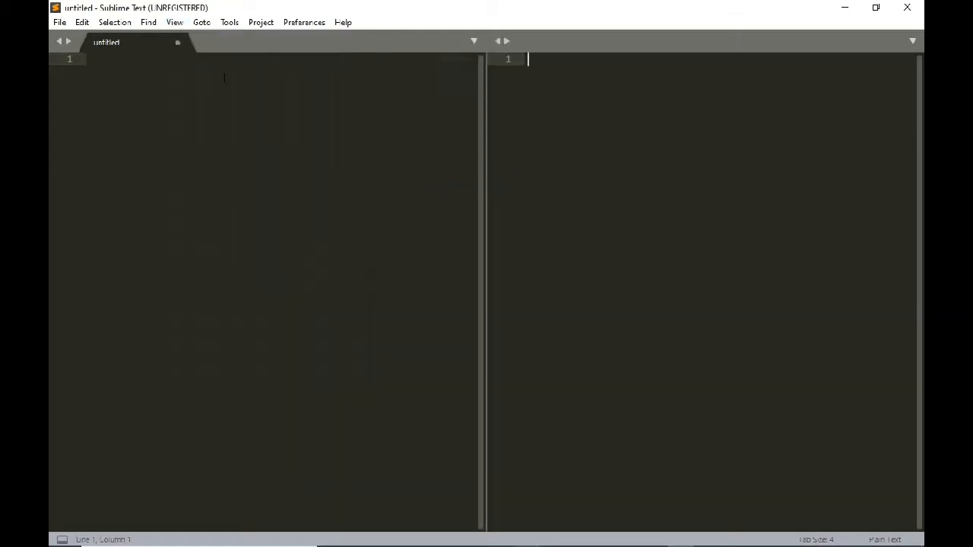
Enter the sample text "dhjd" in the first column and a random string starting with "fjhefj" in the second
{"action": "left_click", "coordinate": [156, 101]}
{"action": "type", "text": "dhjd"}
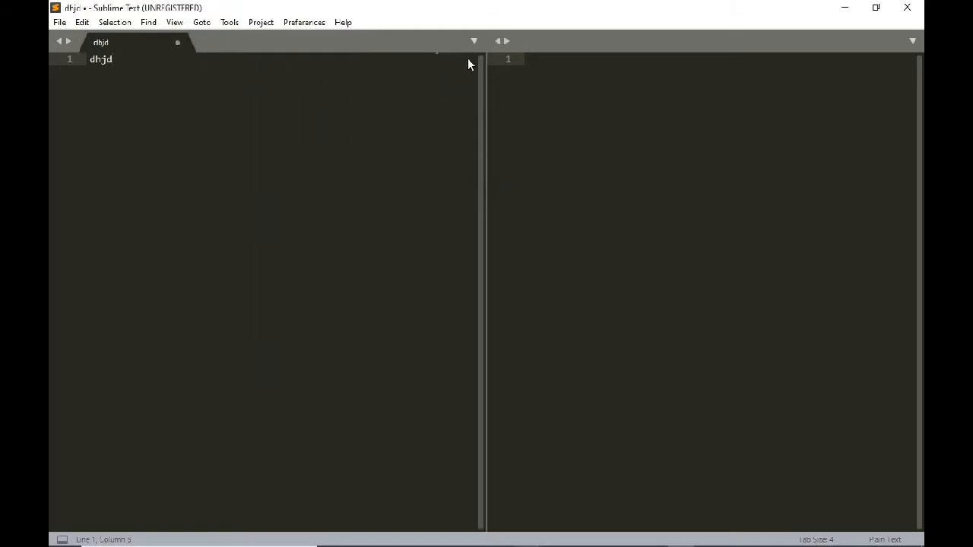
{"action": "left_click", "coordinate": [569, 83]}
{"action": "type", "text": "fjhefjher"}
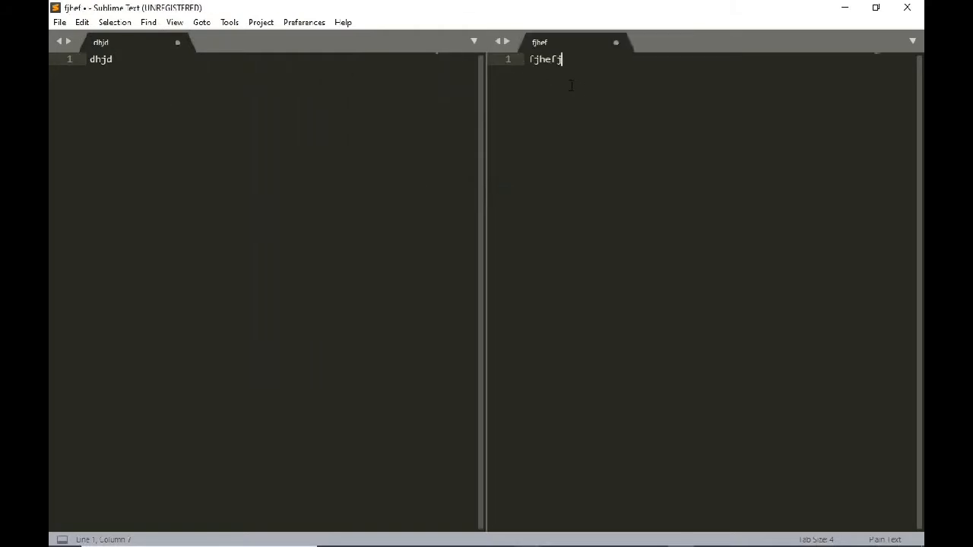
Erase the sample text from both columns of the two-column layout
{"action": "key", "text": "BackSpace"}
{"action": "key", "text": "BackSpace"}
{"action": "key", "text": "BackSpace"}
{"action": "key", "text": "BackSpace"}
{"action": "key", "text": "BackSpace"}
{"action": "key", "text": "BackSpace"}
{"action": "key", "text": "BackSpace"}
{"action": "key", "text": "BackSpace"}
{"action": "key", "text": "BackSpace"}
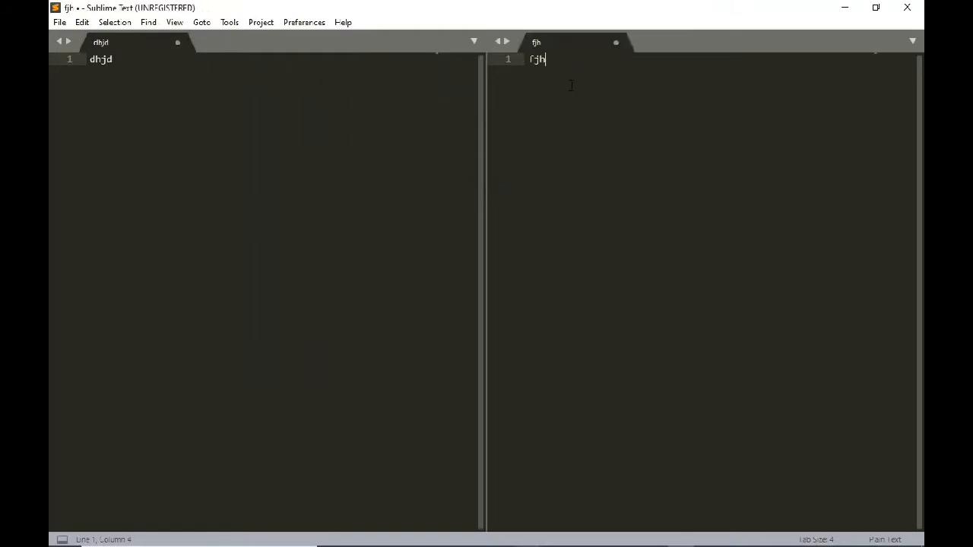
{"action": "left_click", "coordinate": [123, 62]}
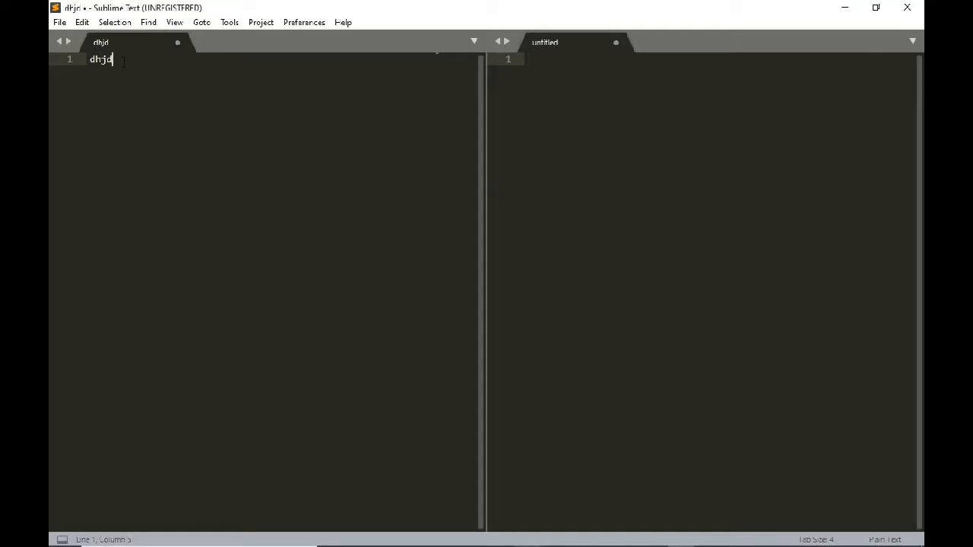
{"action": "key", "text": "BackSpace"}
{"action": "key", "text": "BackSpace"}
{"action": "key", "text": "BackSpace"}
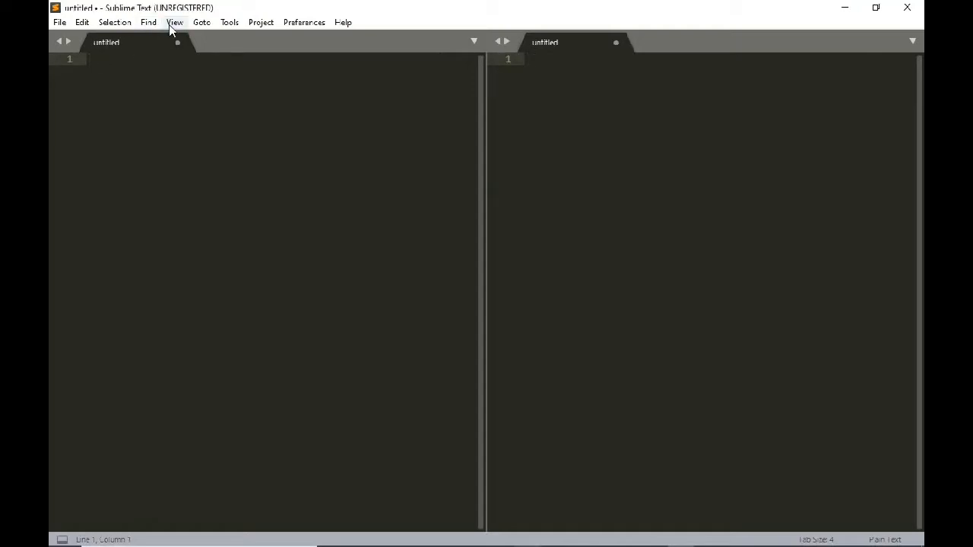
Switch the editor to a four-column layout
{"action": "left_click", "coordinate": [176, 23]}
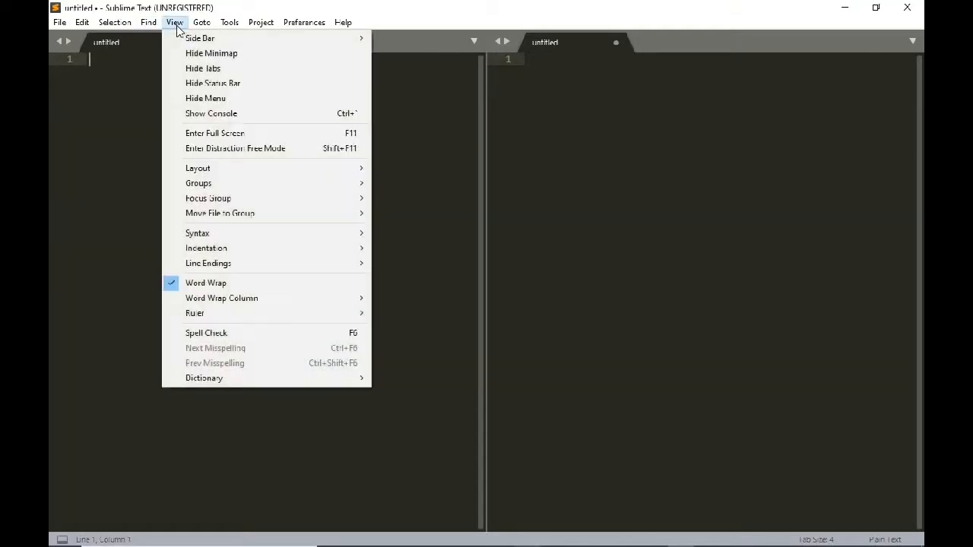
{"action": "mouse_move", "coordinate": [267, 168]}
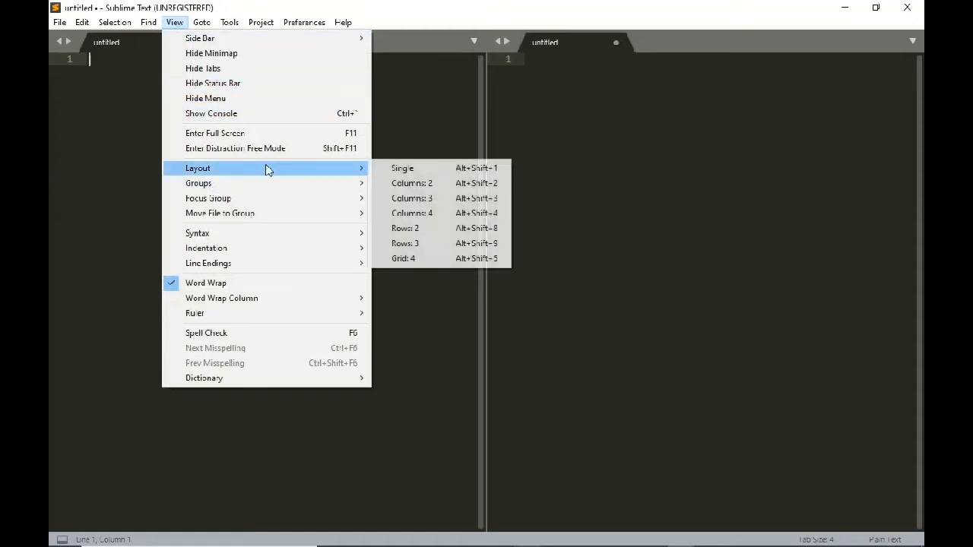
{"action": "left_click", "coordinate": [460, 219]}
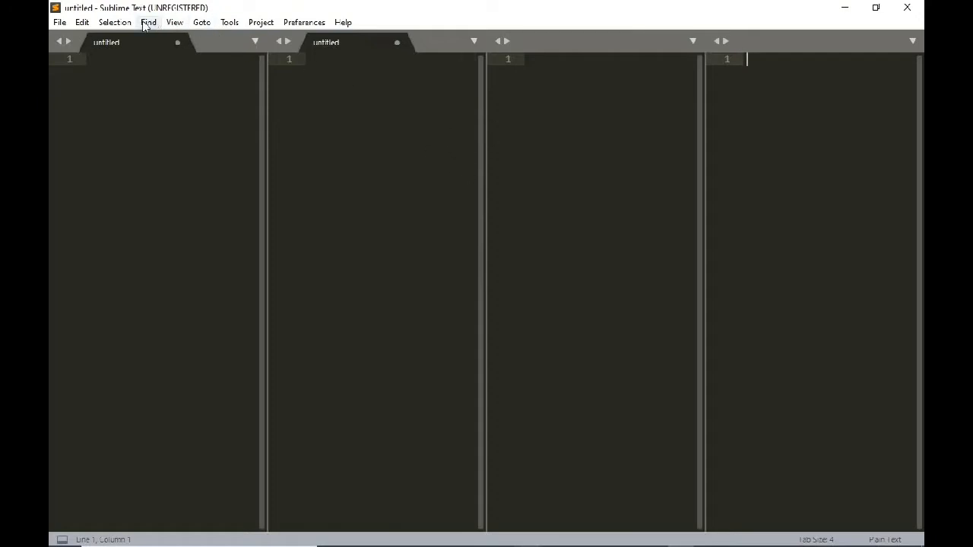
Return the editor to the single layout and close the second untitled file
{"action": "left_click", "coordinate": [179, 26]}
{"action": "mouse_move", "coordinate": [250, 169]}
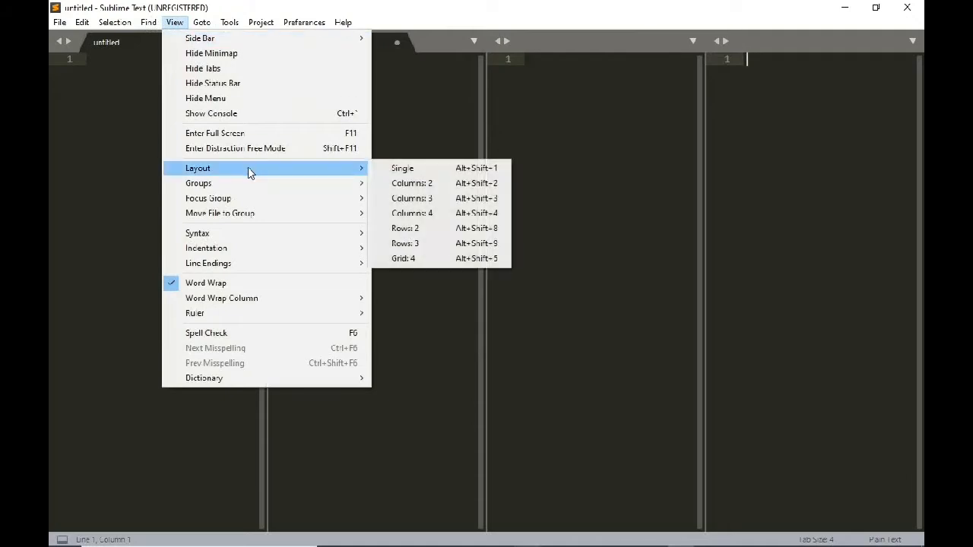
{"action": "left_click", "coordinate": [407, 175]}
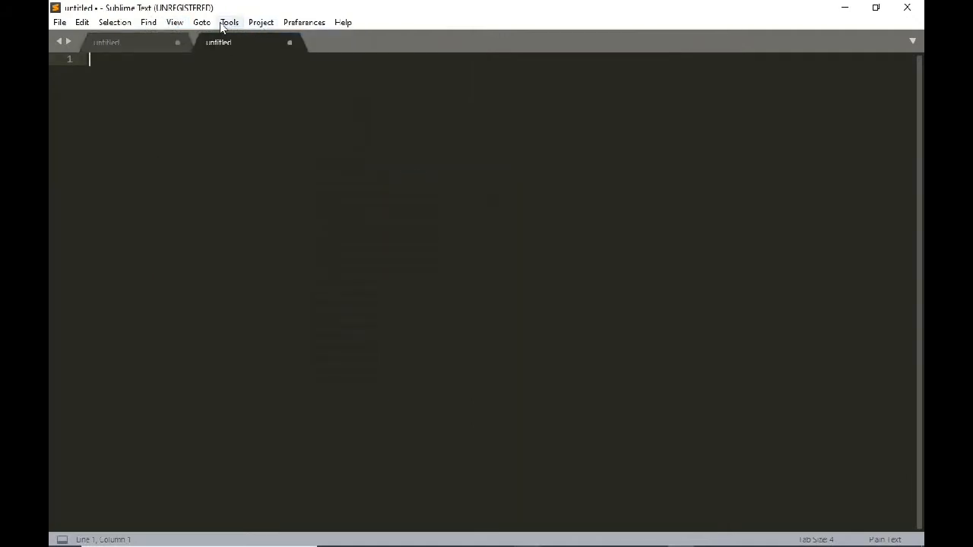
{"action": "left_click", "coordinate": [290, 43]}
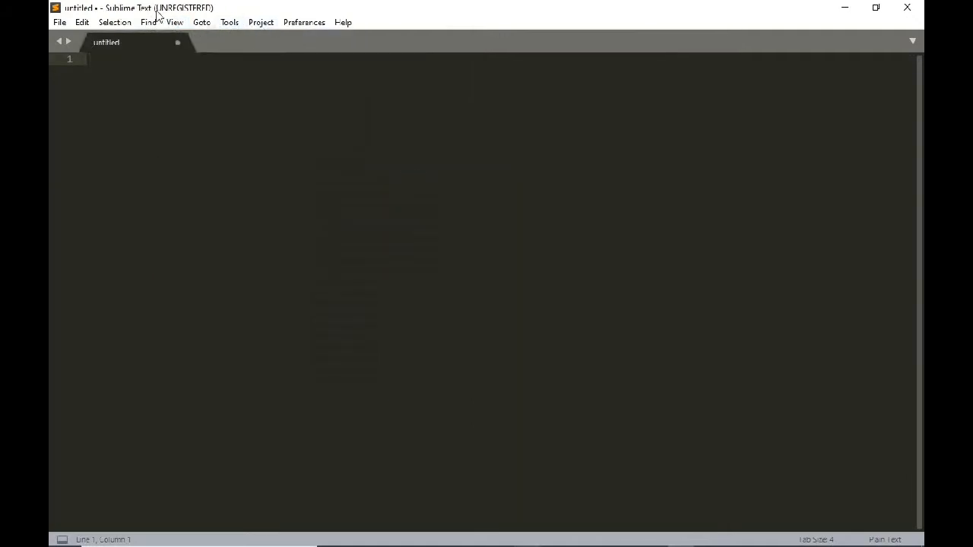
{"action": "left_click", "coordinate": [255, 23]}
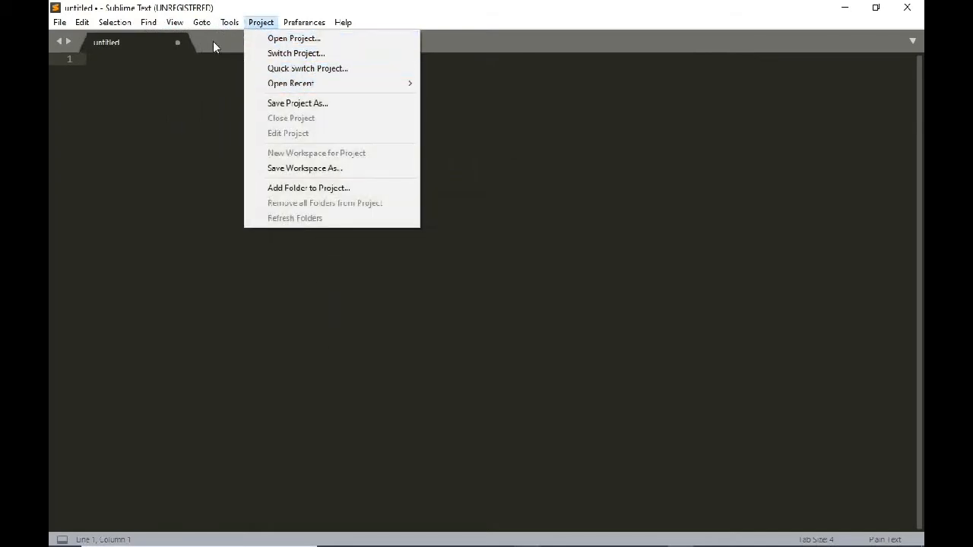
{"action": "left_click", "coordinate": [164, 113]}
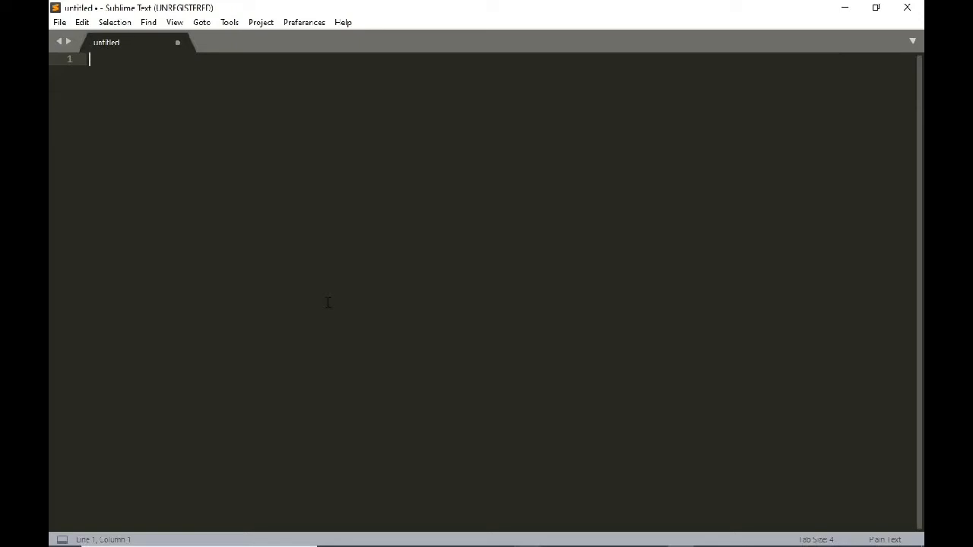
Open the Windows command prompt (Invite de commandes) and arrange it side by side with Sublime Text, with the editor on the right half
{"action": "key", "text": "super+Right"}
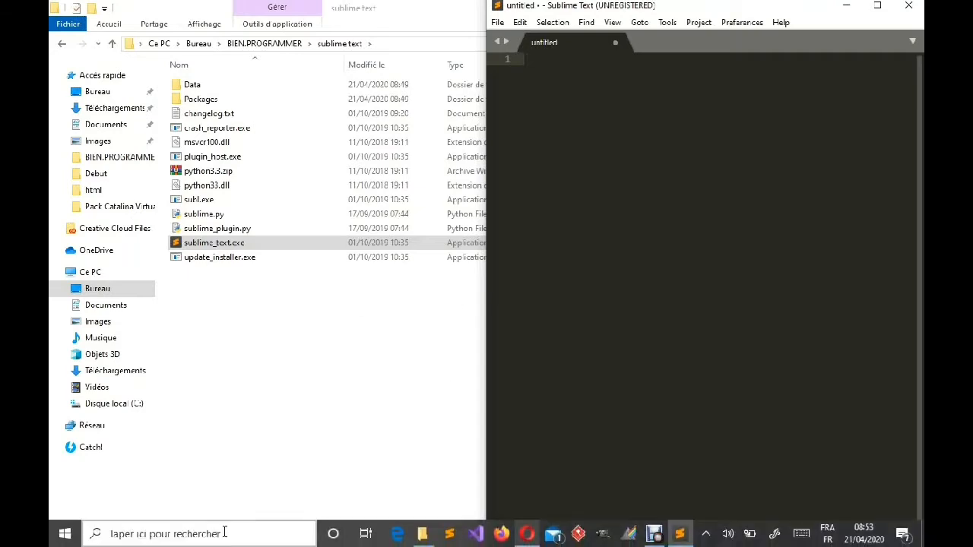
{"action": "left_click", "coordinate": [212, 535]}
{"action": "type", "text": "invi"}
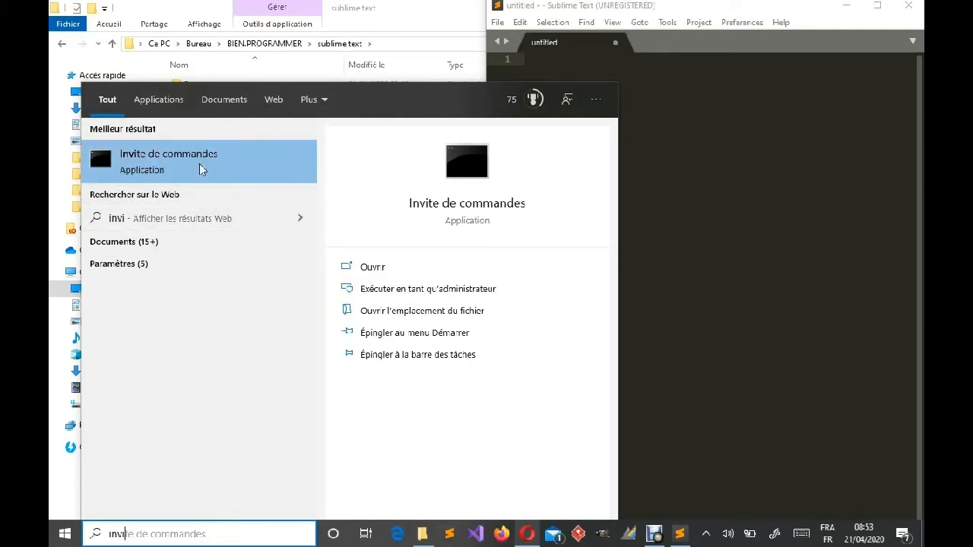
{"action": "left_click", "coordinate": [218, 178]}
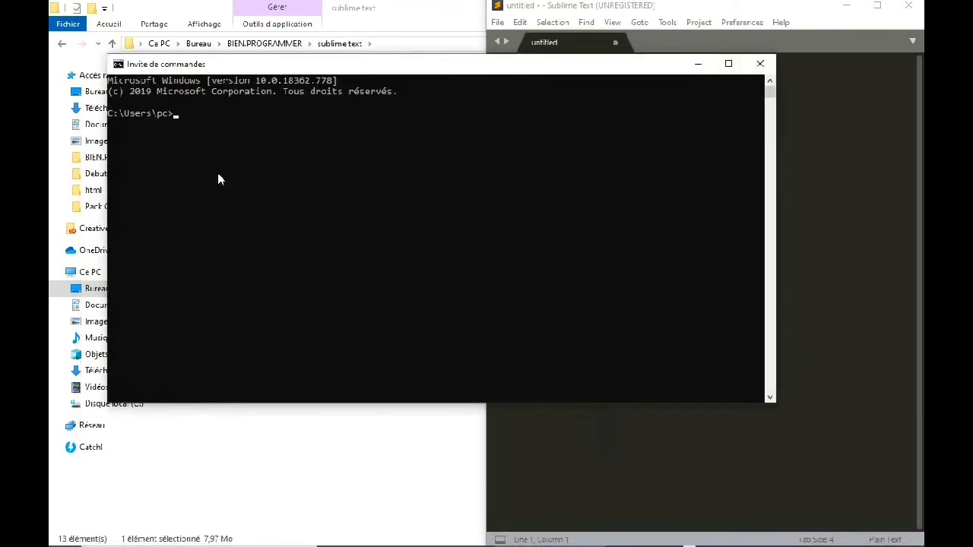
{"action": "key", "text": "super+Left"}
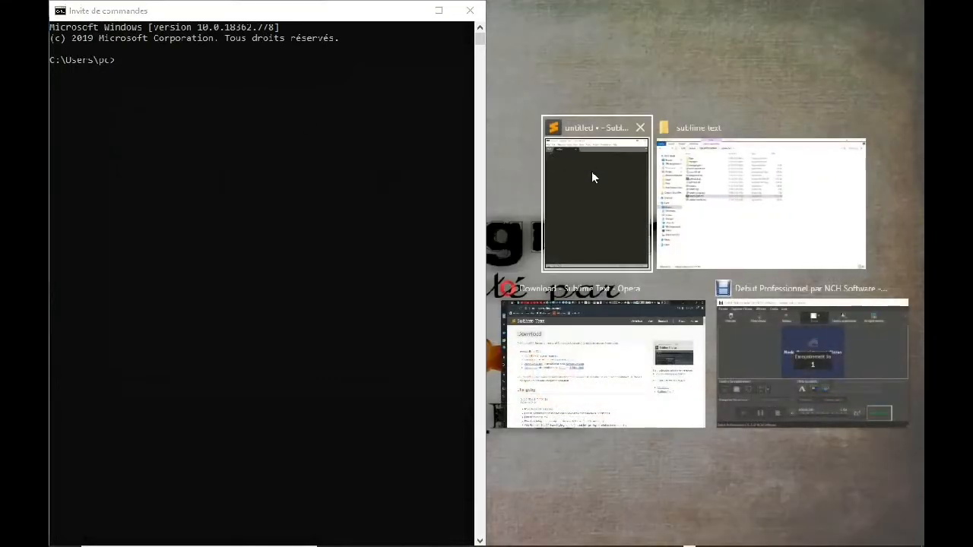
{"action": "left_click", "coordinate": [592, 177]}
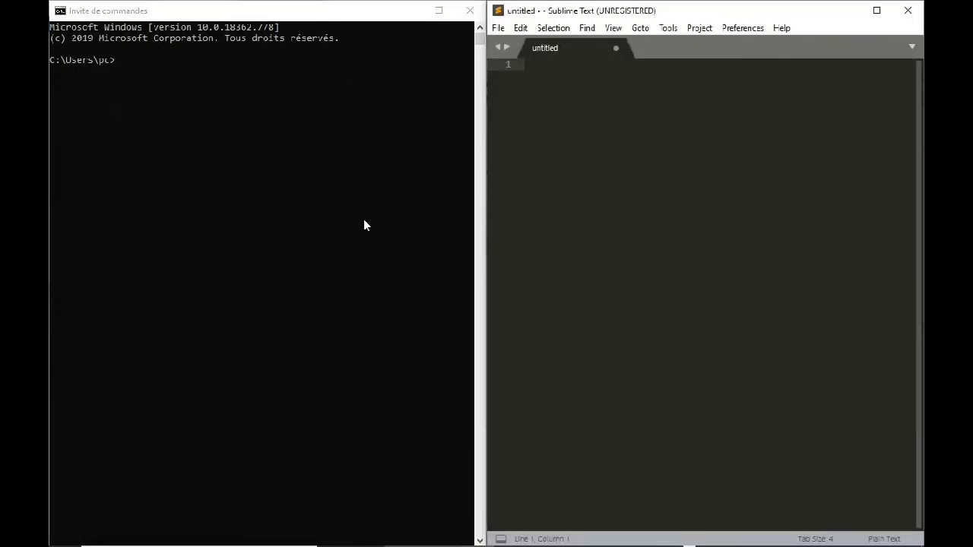
Enter the sample text "dfdfjk" in the editor and "cd" in the command prompt
{"action": "type", "text": "dfdfjk"}
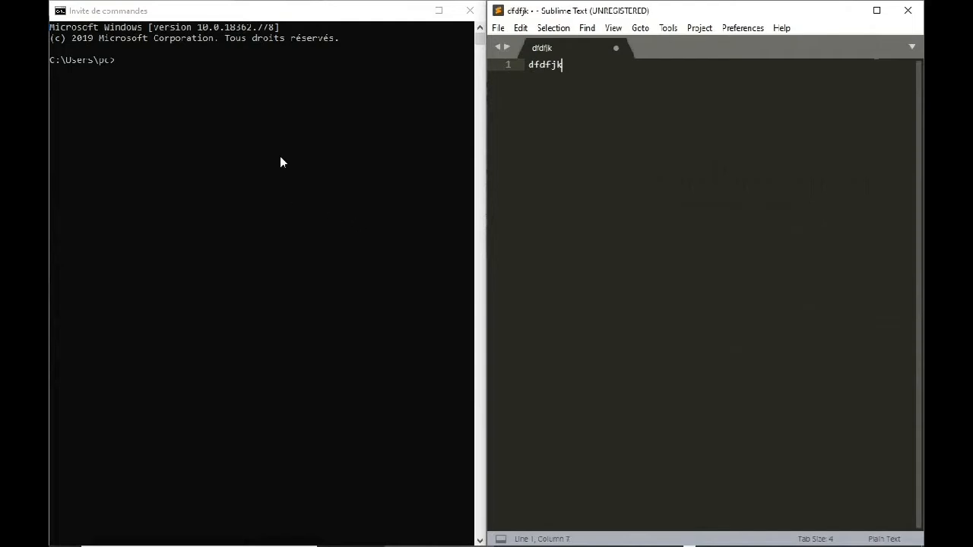
{"action": "left_click", "coordinate": [280, 157]}
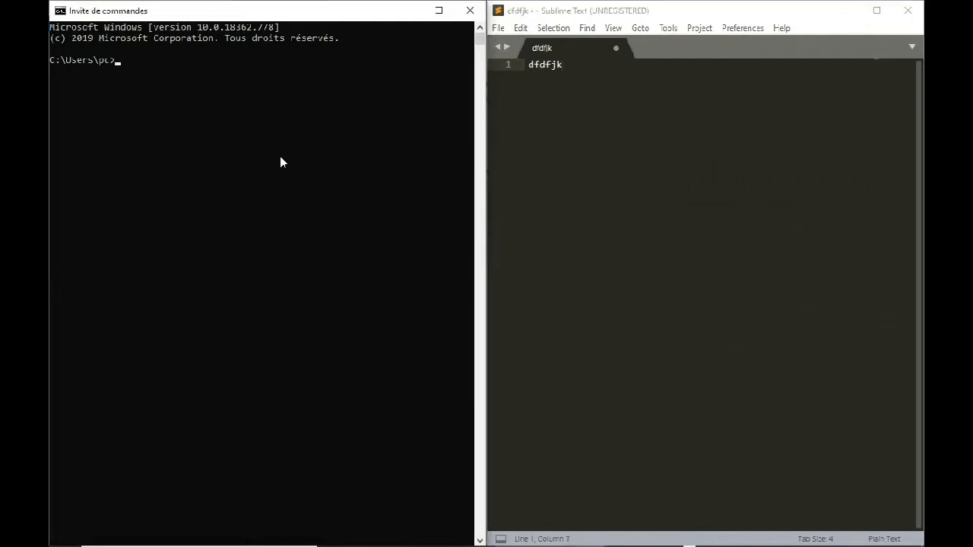
{"action": "type", "text": "cd"}
Close Sublime Text, the command prompt and the sublime text folder window
{"action": "left_click", "coordinate": [908, 10]}
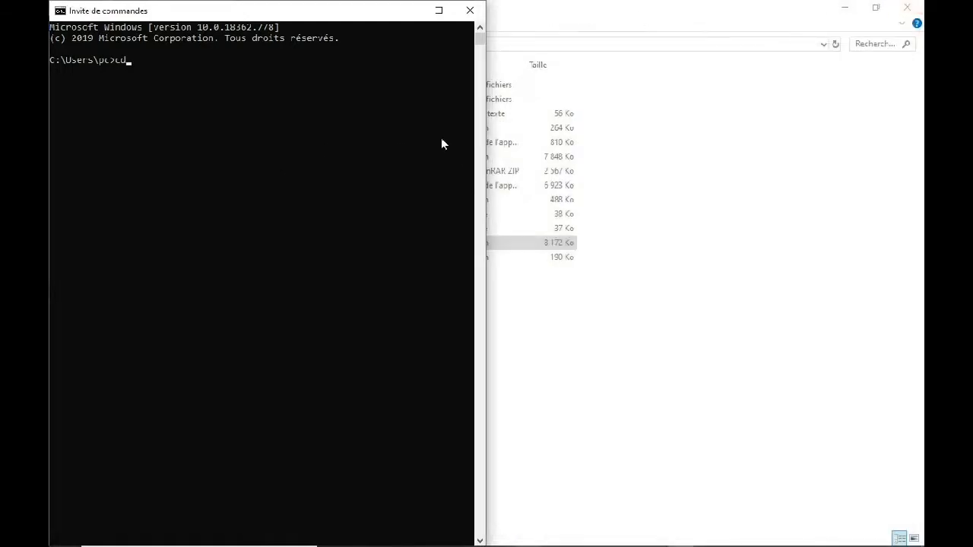
{"action": "left_click", "coordinate": [470, 11]}
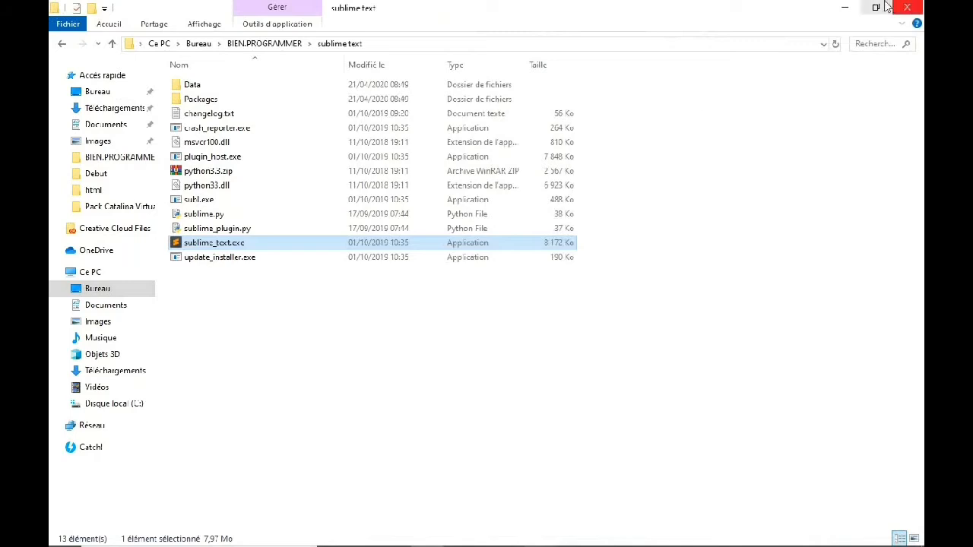
{"action": "left_click", "coordinate": [908, 8]}
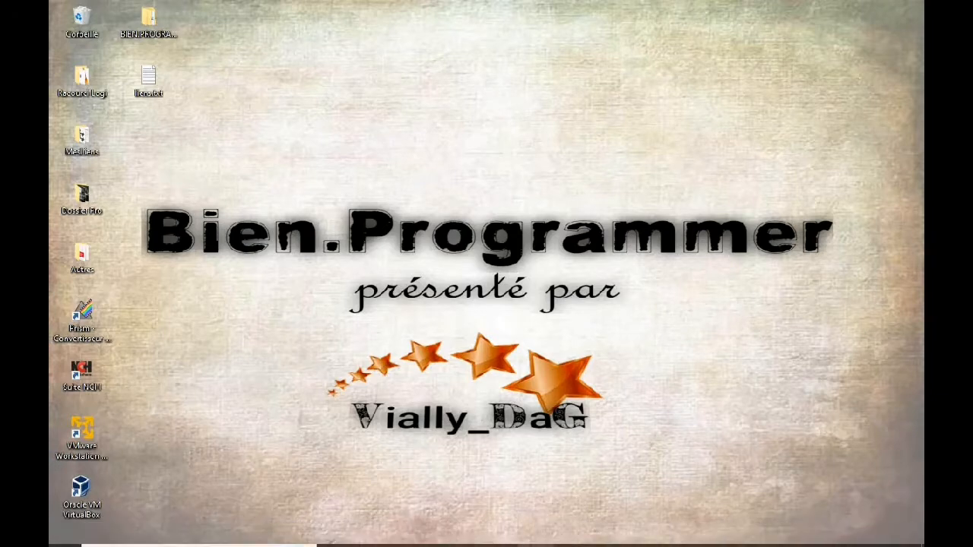
Switch to the Opera browser, search for "vs code" and open the Download Visual Studio Code page
{"action": "left_click", "coordinate": [536, 535]}
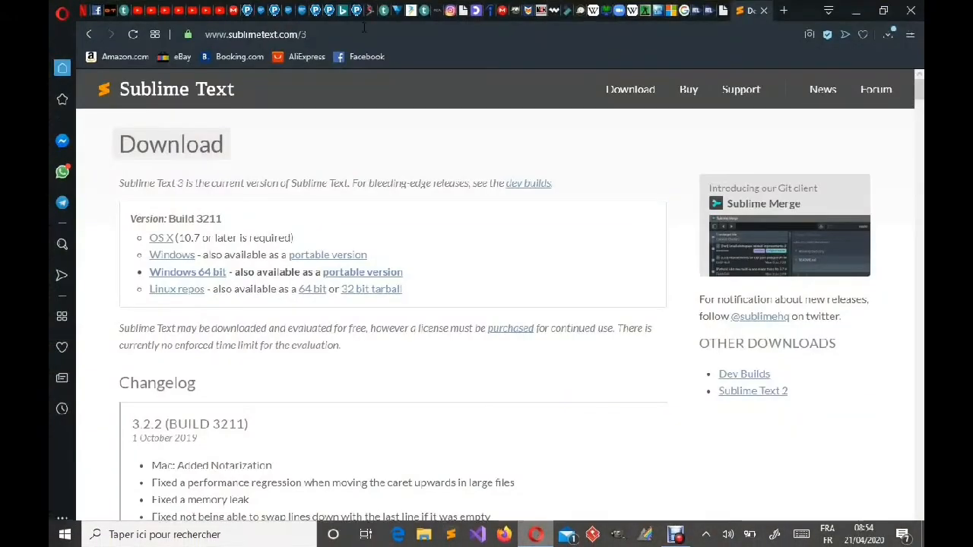
{"action": "left_click", "coordinate": [323, 35]}
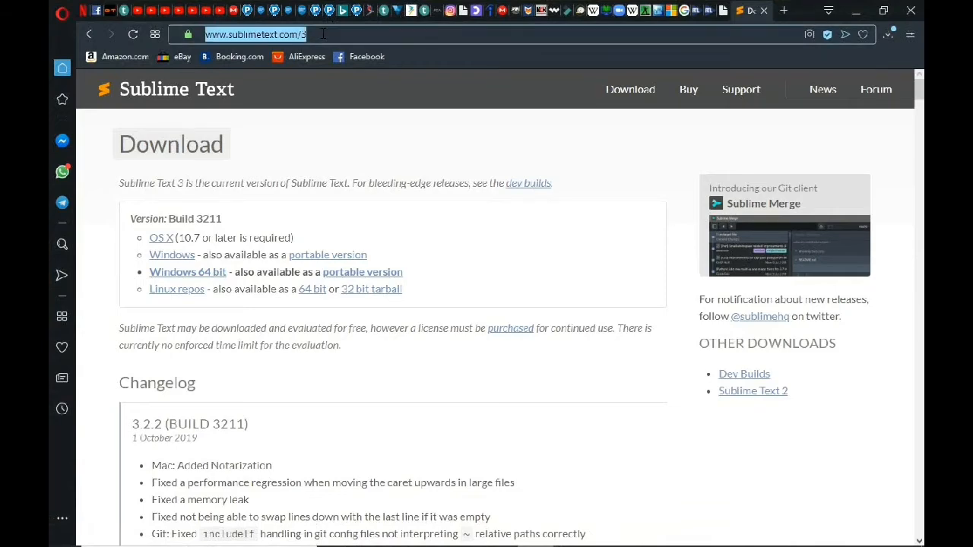
{"action": "key", "text": "BackSpace"}
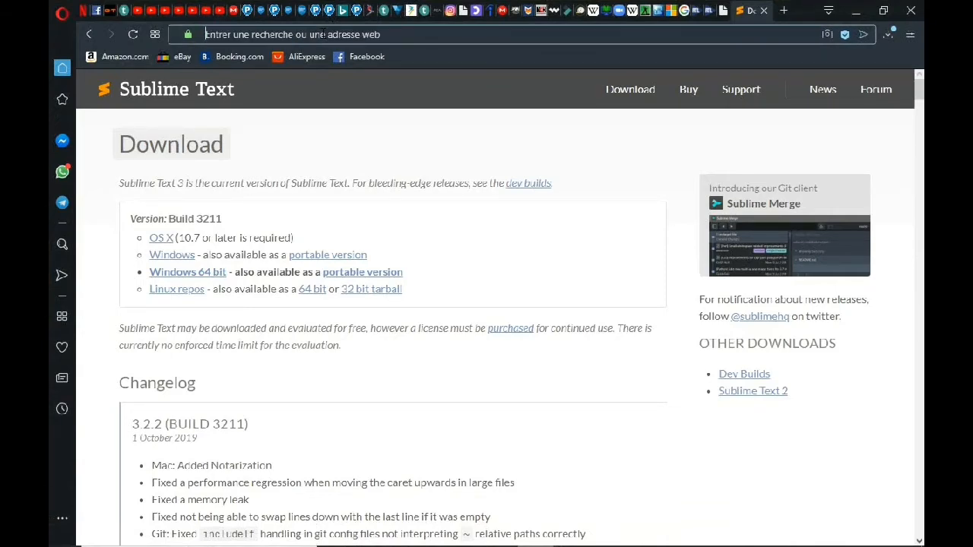
{"action": "type", "text": "vs code"}
{"action": "key", "text": "Return"}
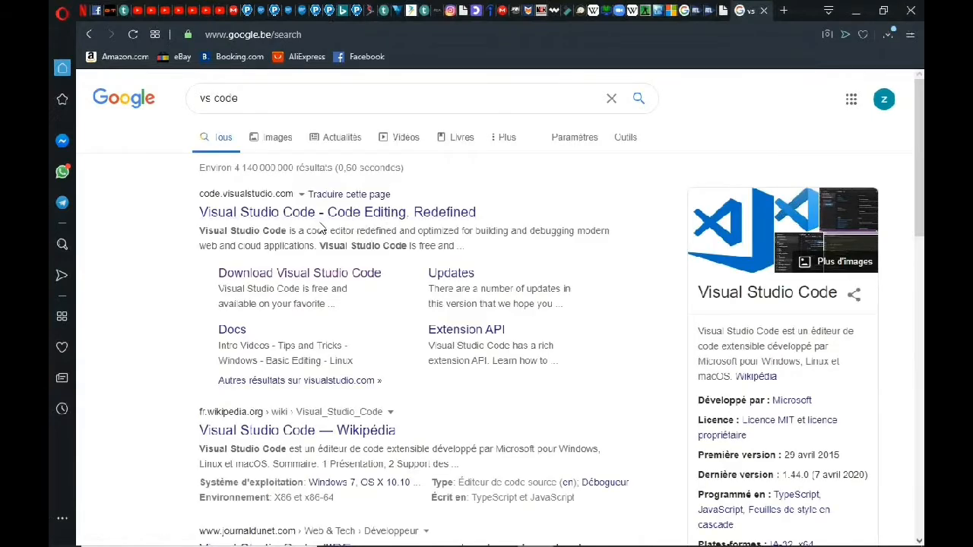
{"action": "left_click", "coordinate": [278, 283]}
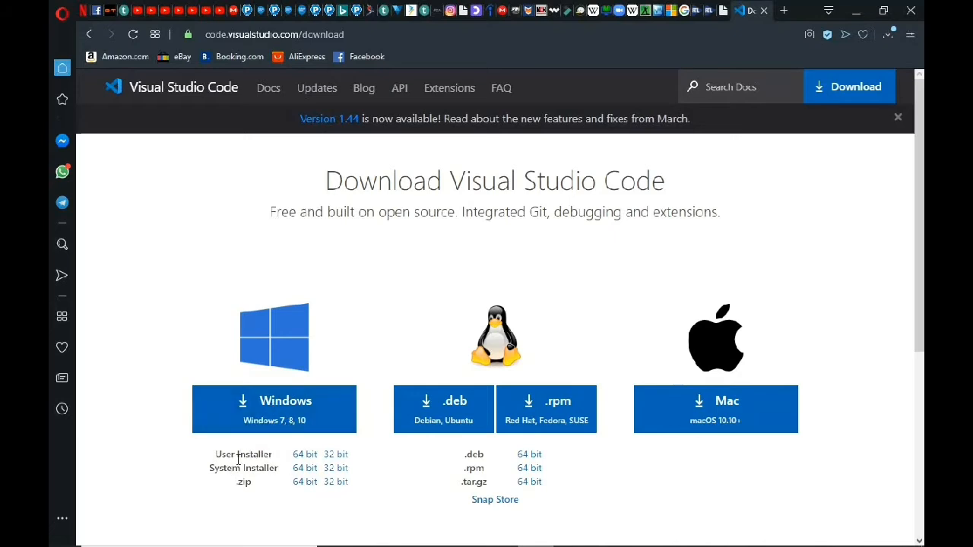
Download the 64-bit Windows User Installer of Visual Studio Code, saving it in the OED folder
{"action": "left_click", "coordinate": [305, 458]}
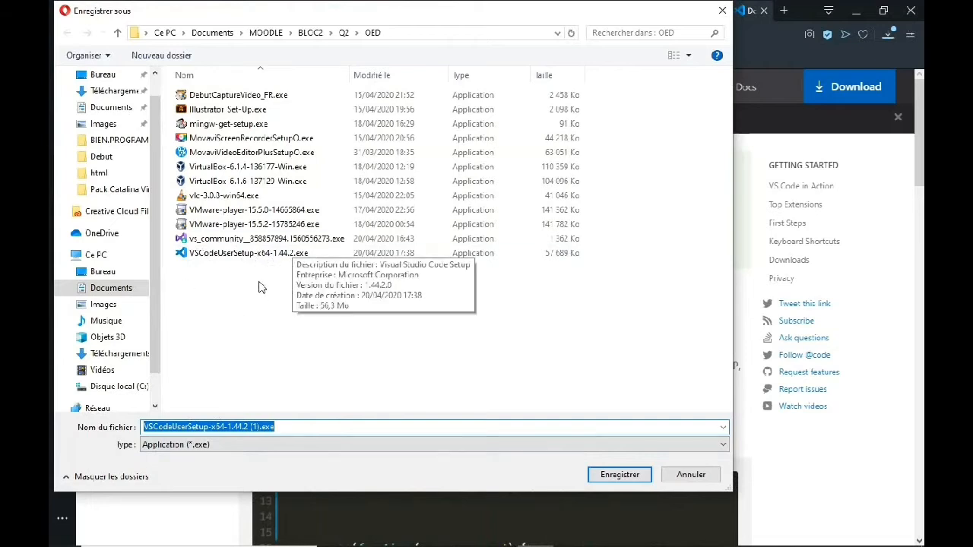
{"action": "left_click", "coordinate": [620, 478]}
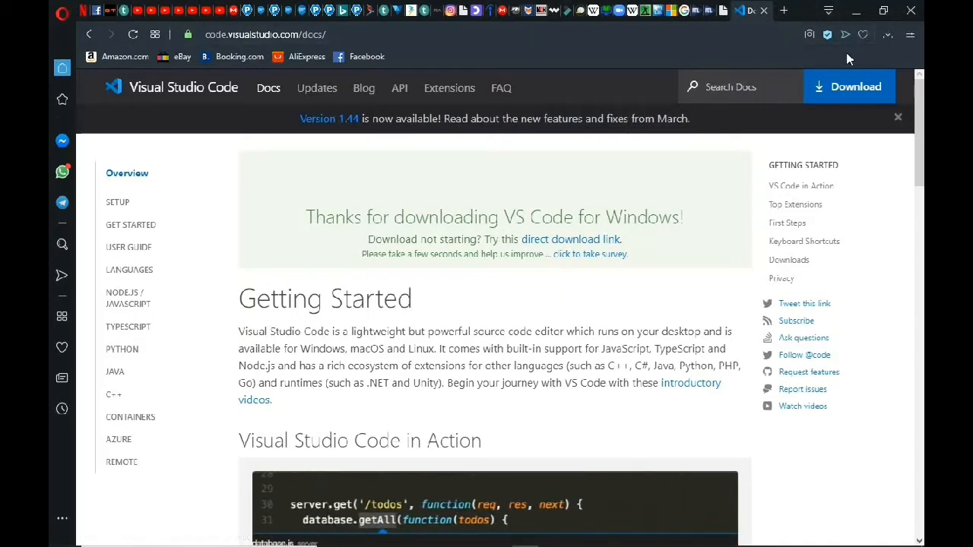
Minimize the browser, accept the licence agreement in the Visual Studio Code installer and continue to the destination folder page
{"action": "left_click", "coordinate": [857, 12]}
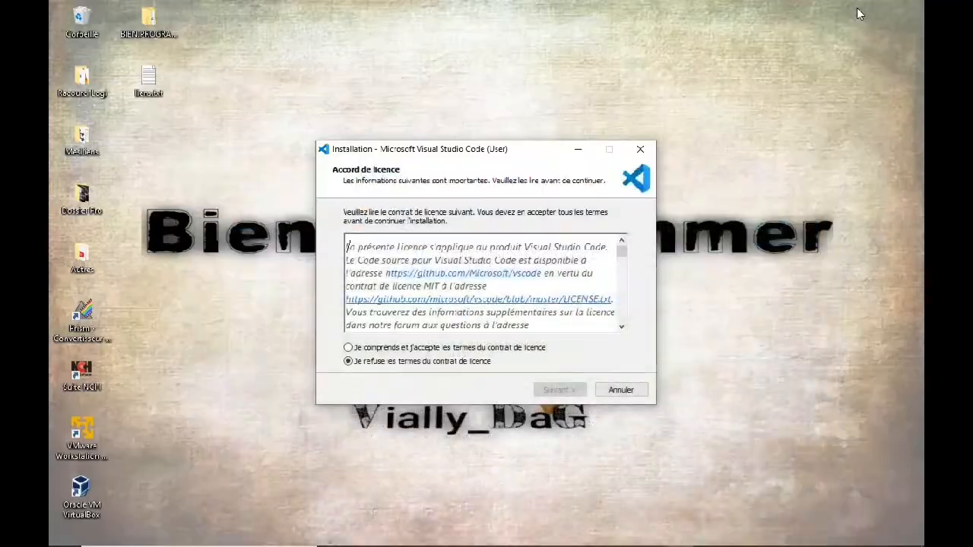
{"action": "left_click", "coordinate": [348, 347]}
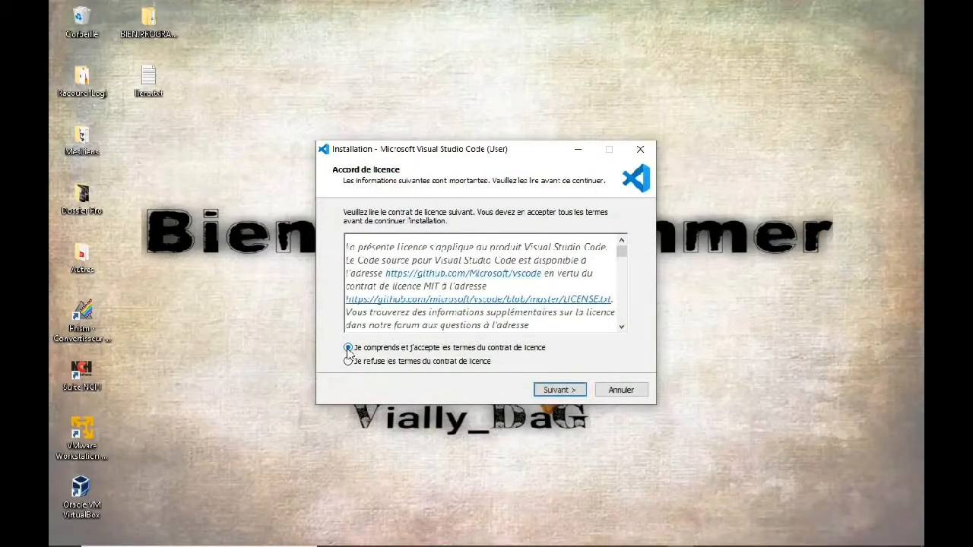
{"action": "left_click", "coordinate": [558, 390]}
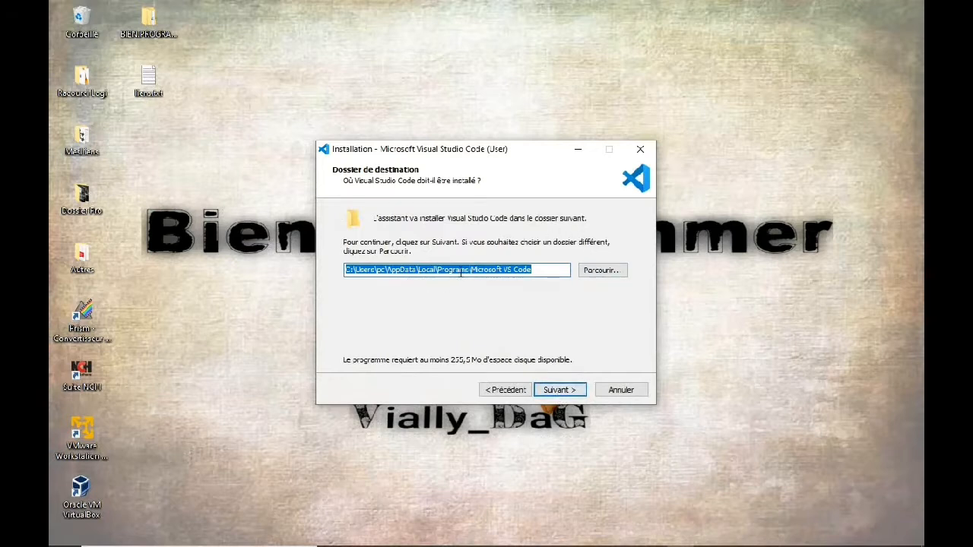
Set the installation destination to the BIEN.PROGRAMMER folder on the desktop and continue to the Start menu folder page
{"action": "left_click", "coordinate": [598, 272]}
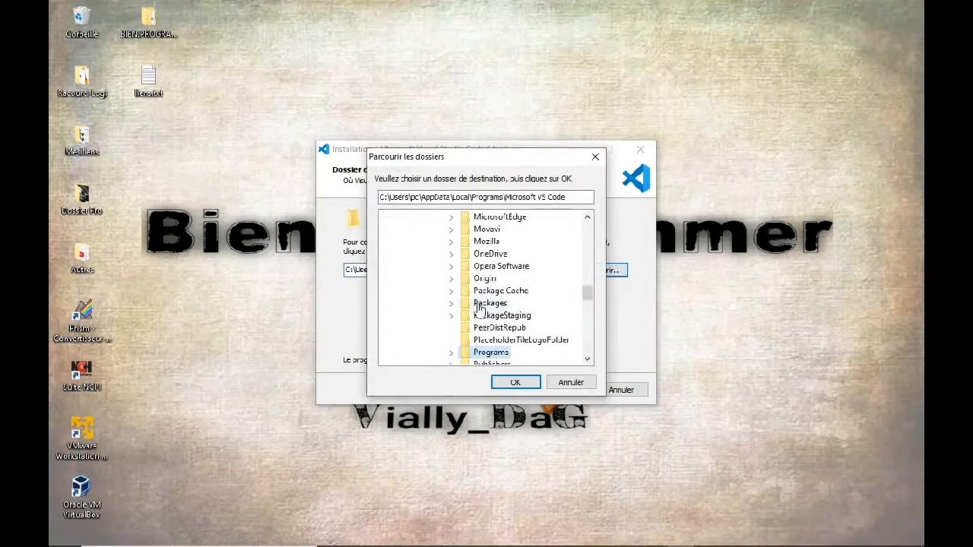
{"action": "scroll", "coordinate": [471, 295], "scroll_direction": "down", "scroll_amount": 2}
{"action": "scroll", "coordinate": [472, 293], "scroll_direction": "up", "scroll_amount": 10}
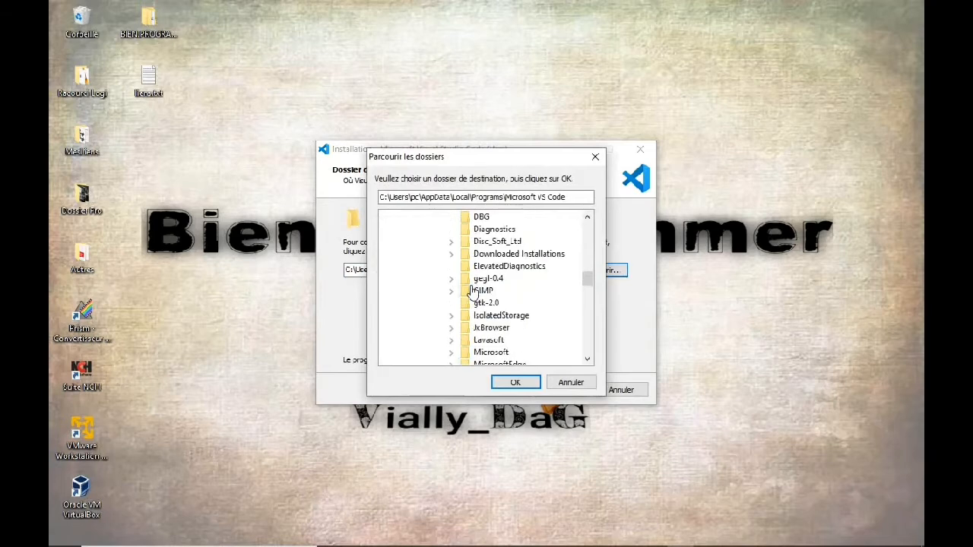
{"action": "scroll", "coordinate": [472, 291], "scroll_direction": "up", "scroll_amount": 6}
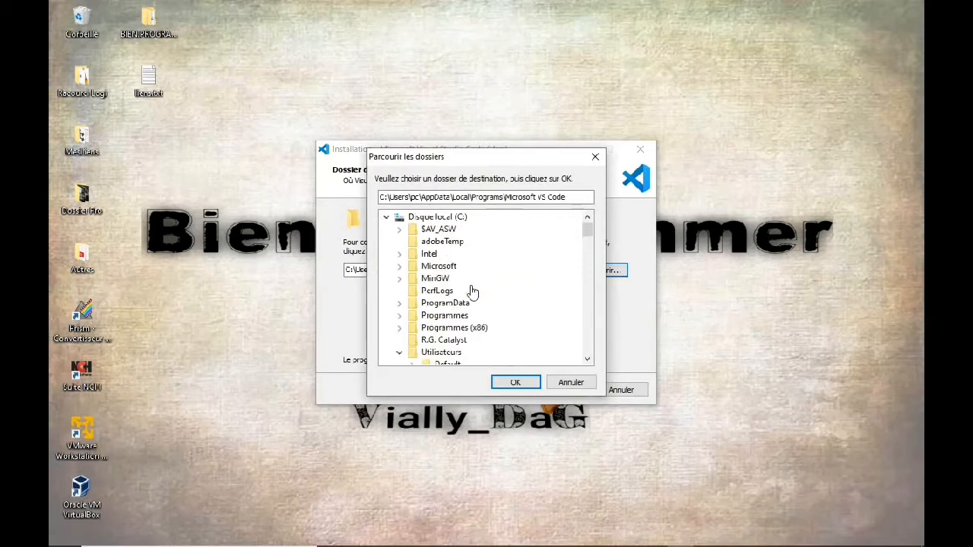
{"action": "scroll", "coordinate": [472, 291], "scroll_direction": "down", "scroll_amount": 15}
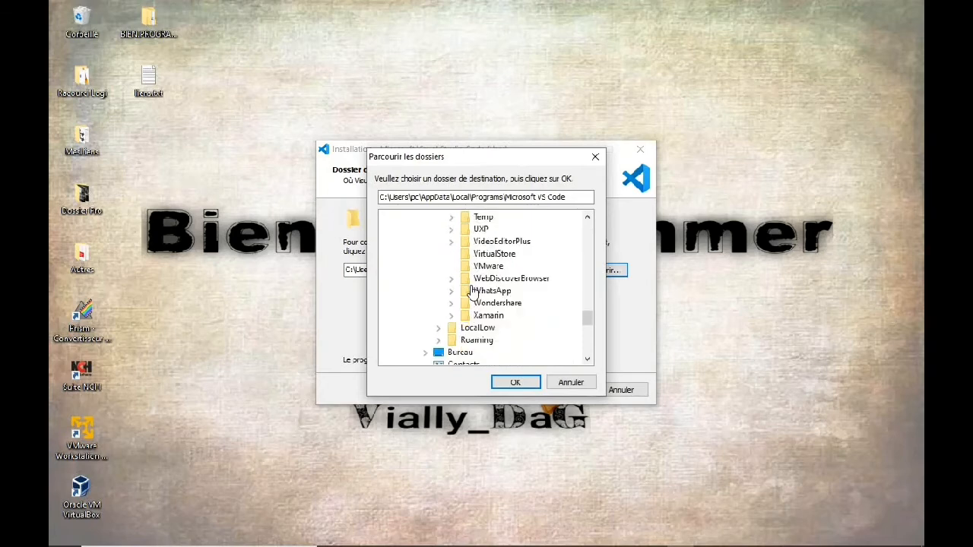
{"action": "scroll", "coordinate": [467, 288], "scroll_direction": "up", "scroll_amount": 4}
{"action": "left_click", "coordinate": [454, 355]}
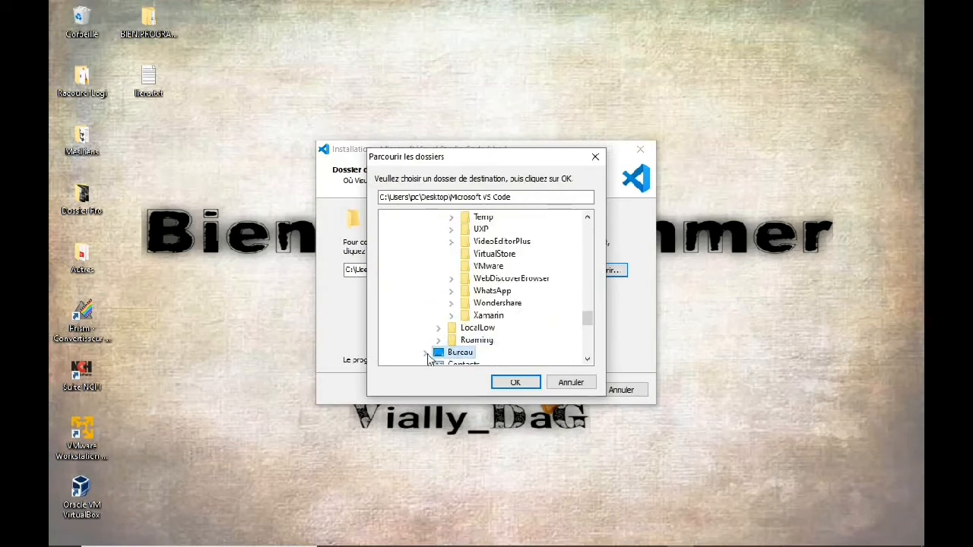
{"action": "left_click", "coordinate": [426, 354]}
{"action": "left_click", "coordinate": [502, 319]}
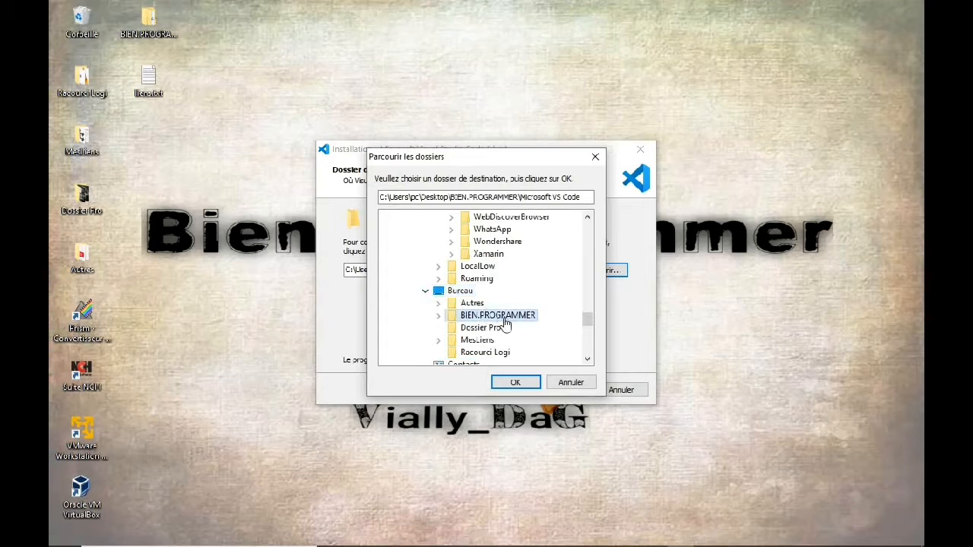
{"action": "left_click", "coordinate": [514, 384]}
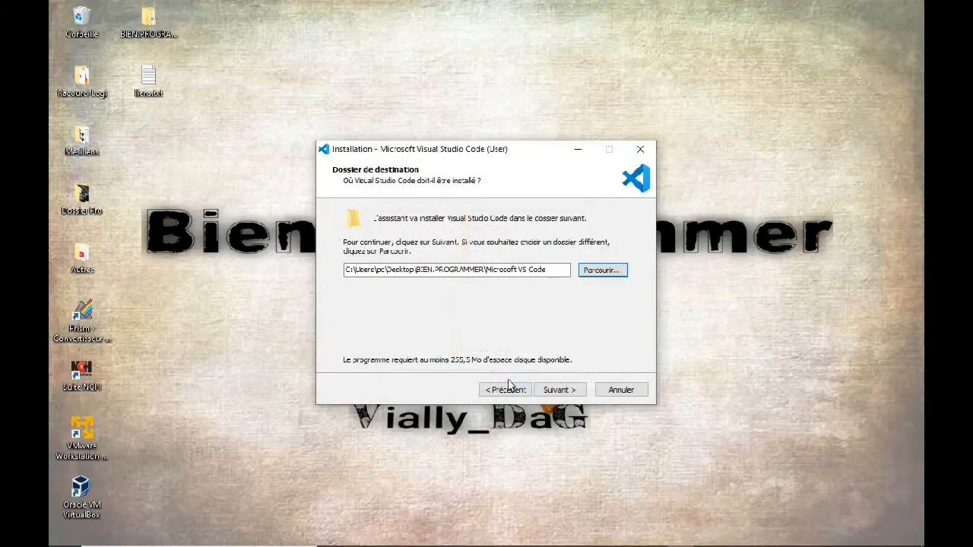
{"action": "left_click", "coordinate": [562, 390]}
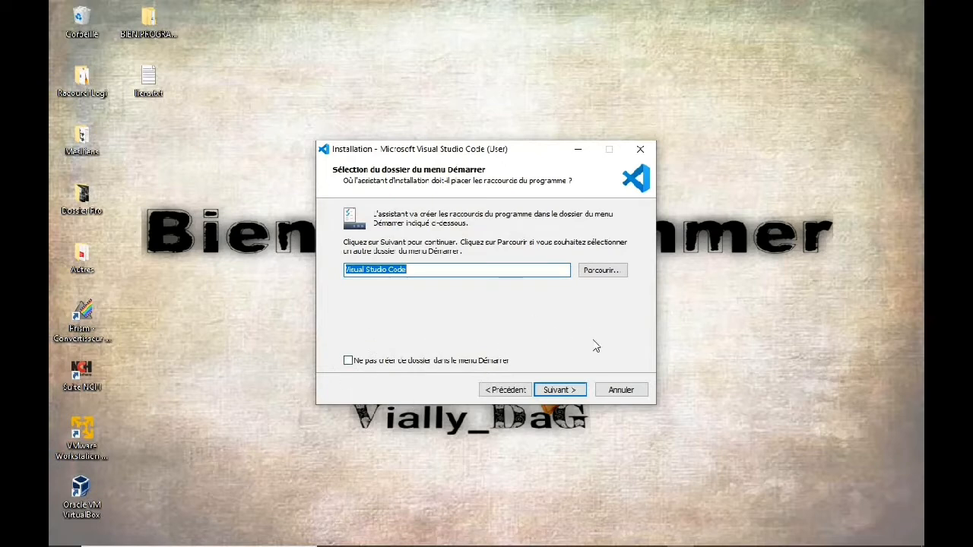
Choose not to create a Start menu folder, skip all additional tasks, install Visual Studio Code and finish with it launching
{"action": "left_click", "coordinate": [348, 362]}
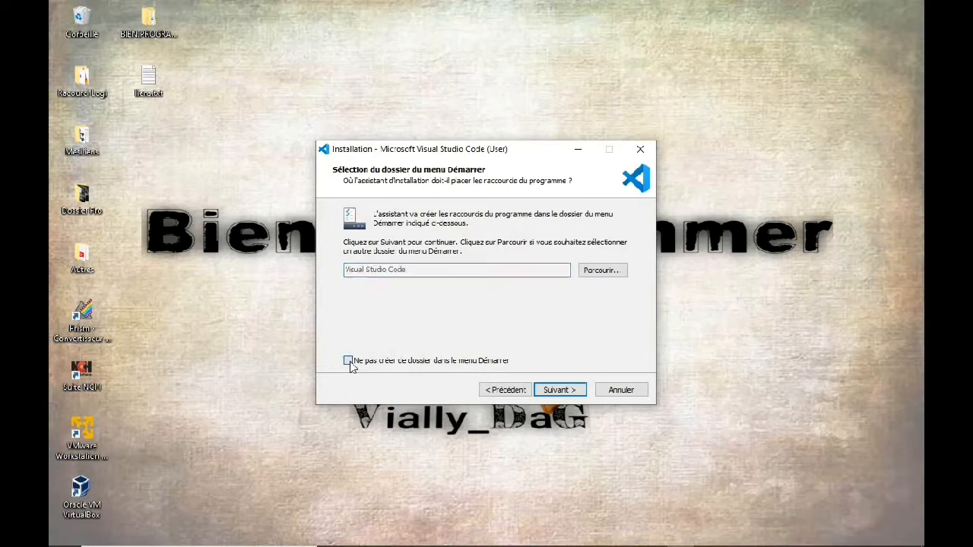
{"action": "left_click", "coordinate": [560, 390]}
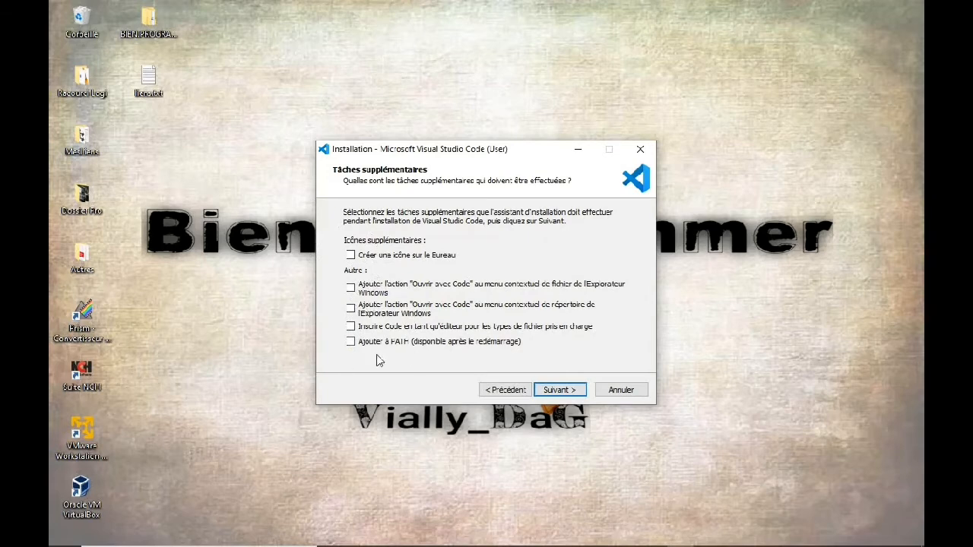
{"action": "left_click", "coordinate": [562, 391]}
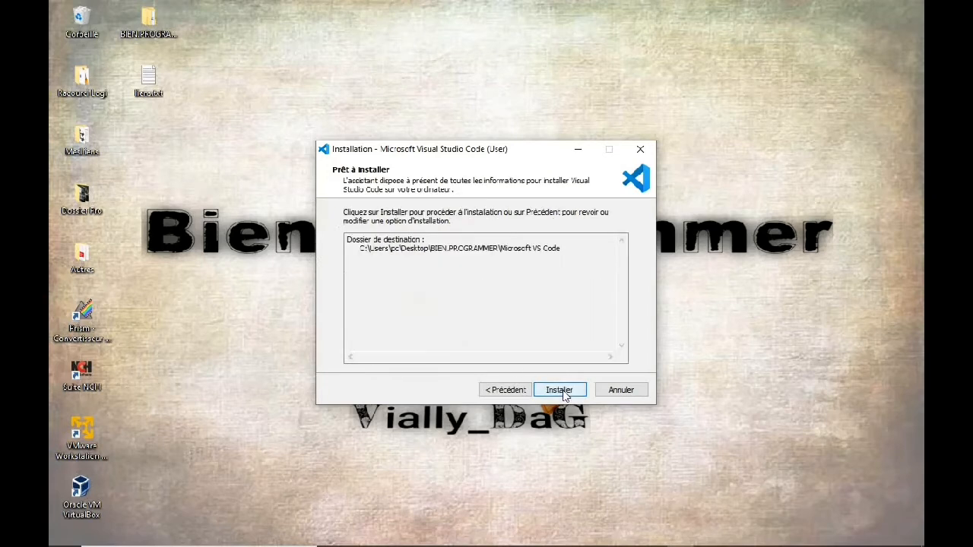
{"action": "left_click", "coordinate": [564, 391]}
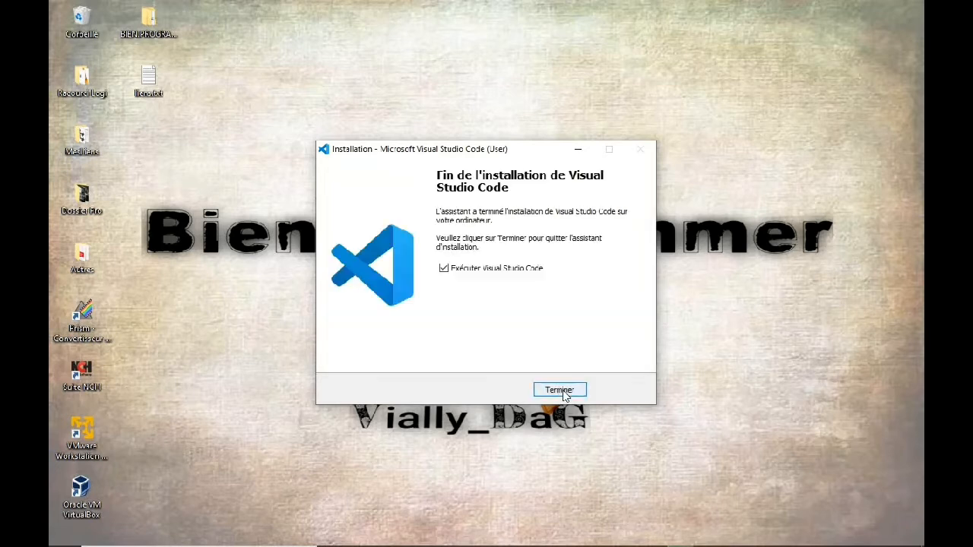
{"action": "left_click", "coordinate": [554, 394]}
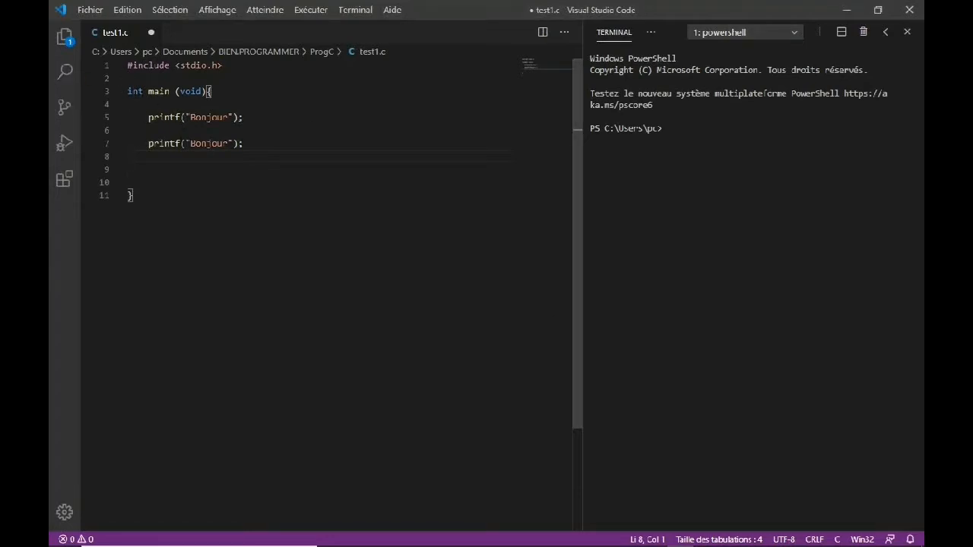
Delete both printf("Bonjour") lines from the main function in test1.c and close the terminal pane
{"action": "left_click_drag", "start_coordinate": [138, 117], "coordinate": [264, 161]}
{"action": "key", "text": "BackSpace"}
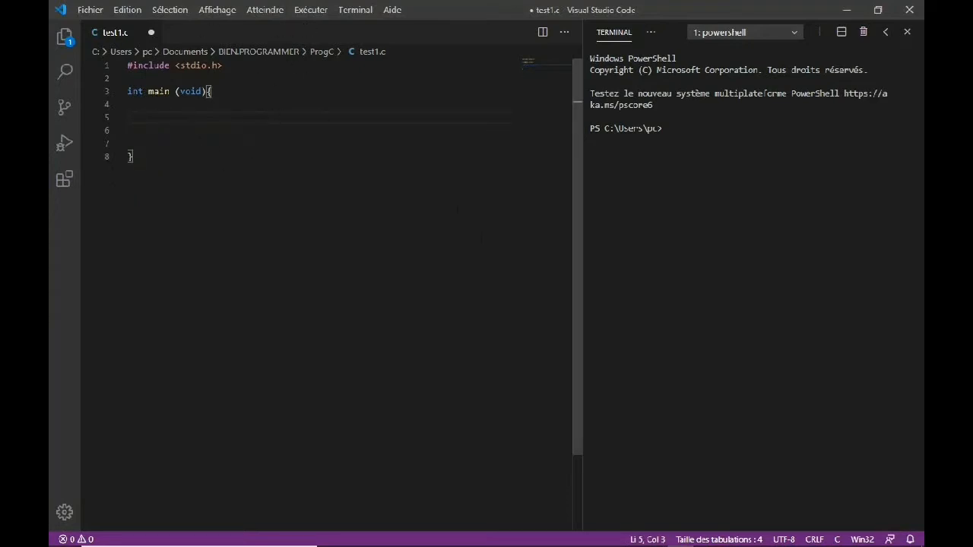
{"action": "left_click", "coordinate": [909, 33]}
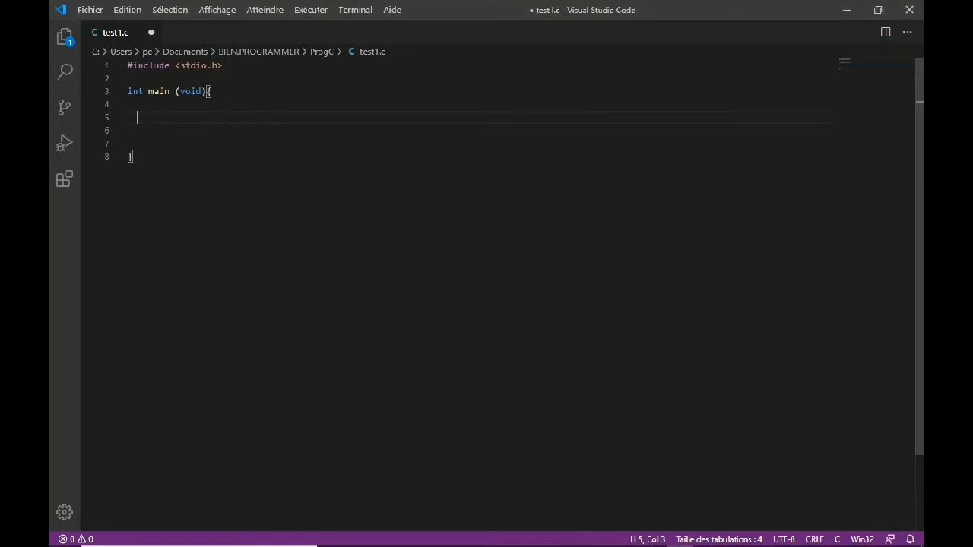
Add a new line after main's opening brace and set test1.c to indent using tabs with a tab size of 4
{"action": "left_click", "coordinate": [233, 91]}
{"action": "key", "text": "Return"}
{"action": "left_click", "coordinate": [708, 540]}
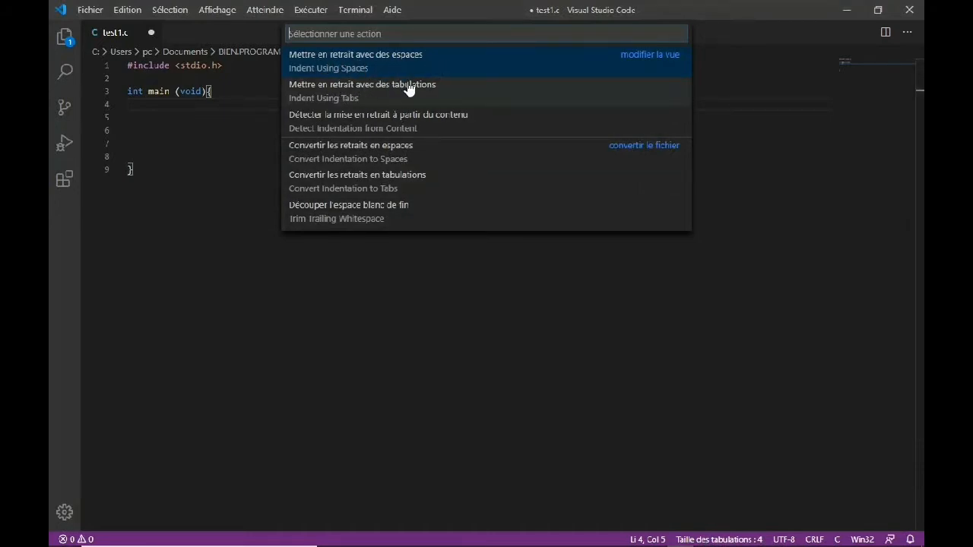
{"action": "left_click", "coordinate": [351, 94]}
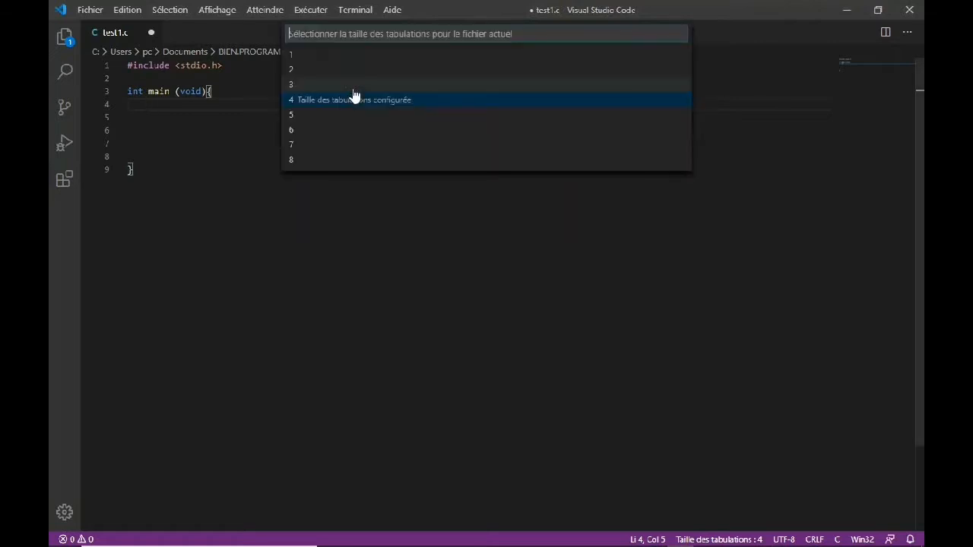
{"action": "left_click", "coordinate": [346, 109]}
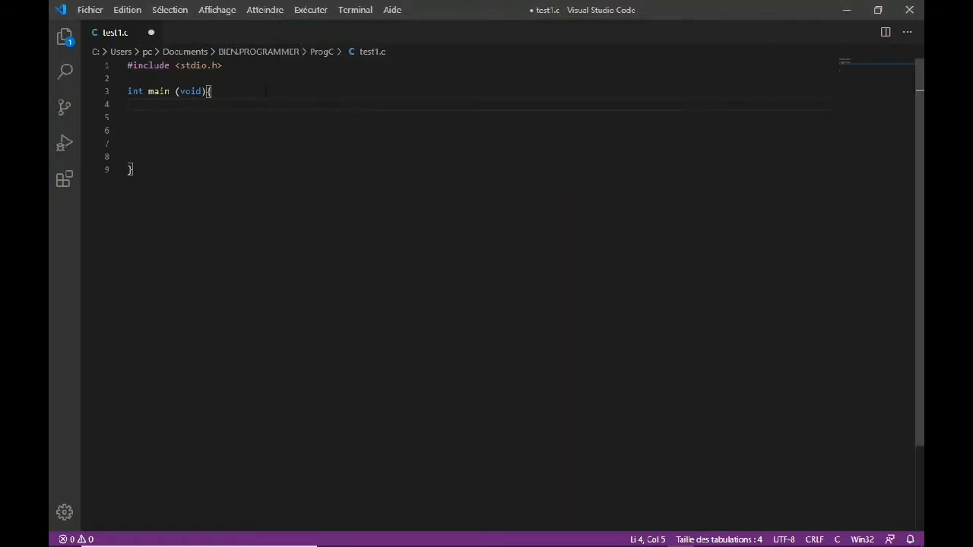
Write an if (a > b){ } block inside the main function, with empty lines between its braces
{"action": "key", "text": "Return"}
{"action": "type", "text": "if ("}
{"action": "type", "text": "a > "}
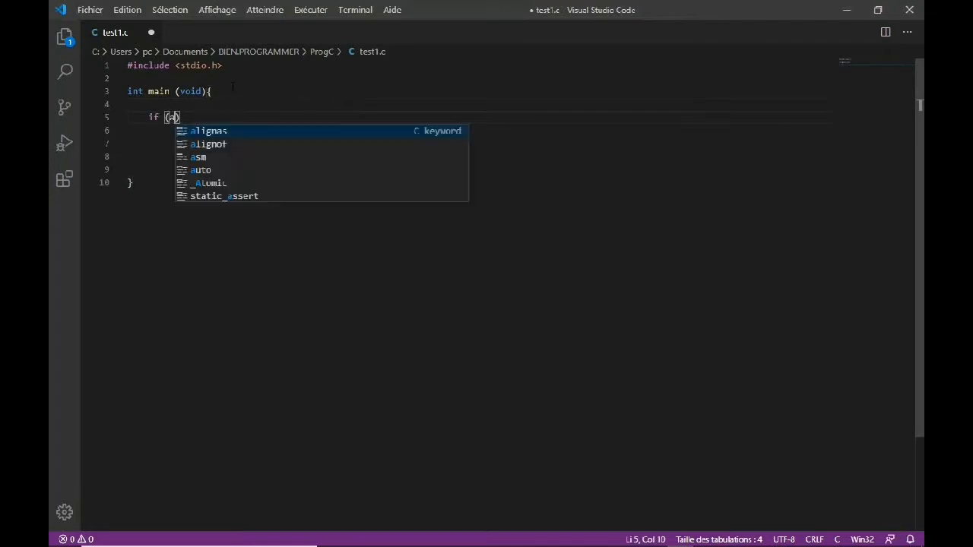
{"action": "type", "text": "b){"}
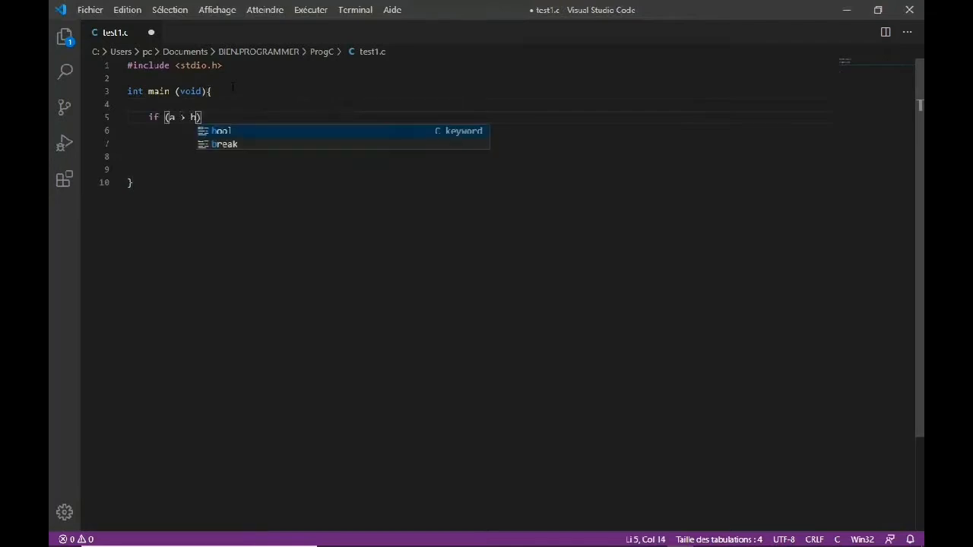
{"action": "key", "text": "Return"}
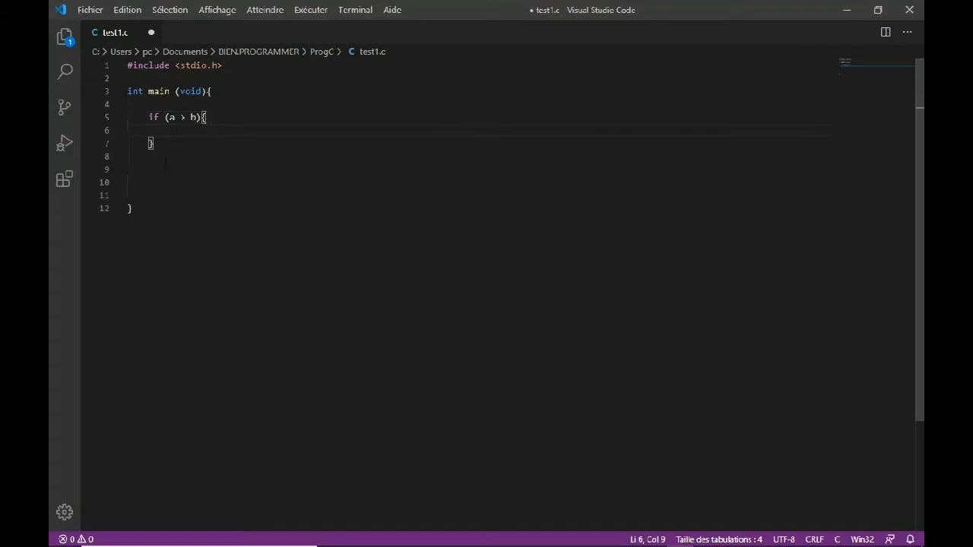
{"action": "key", "text": "Return"}
{"action": "key", "text": "Return"}
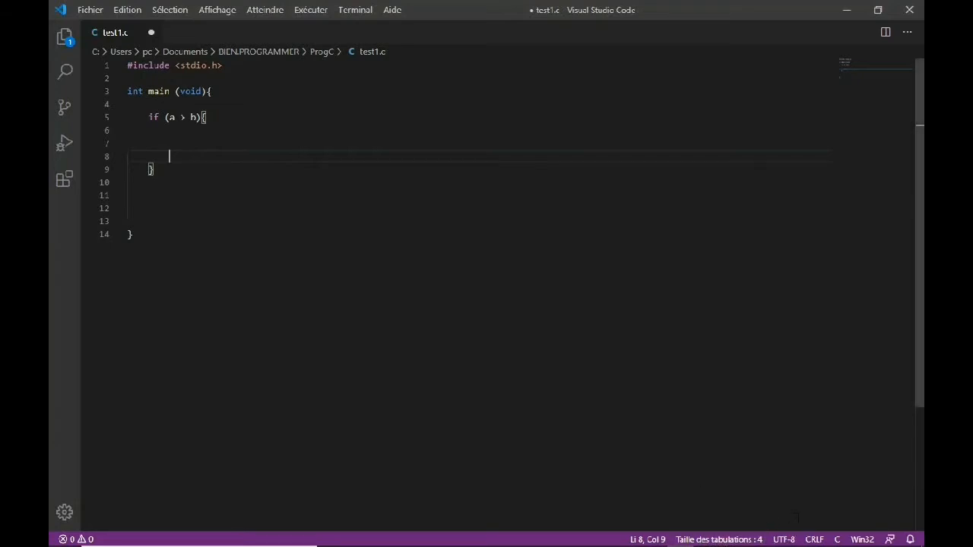
Try to save test1.c with a chosen encoding, dismiss the notification, and reopen and close the encoding actions
{"action": "left_click", "coordinate": [775, 536]}
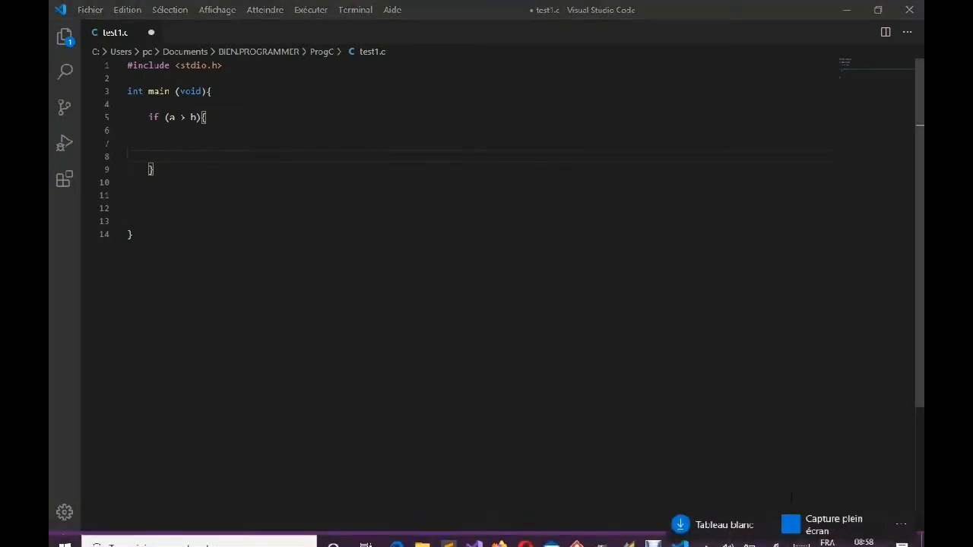
{"action": "left_click", "coordinate": [783, 487]}
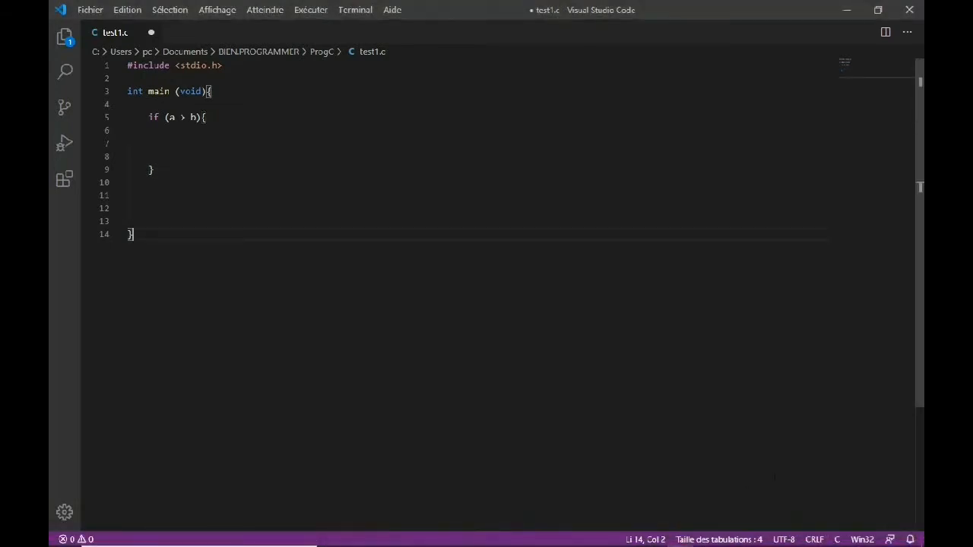
{"action": "left_click", "coordinate": [785, 540]}
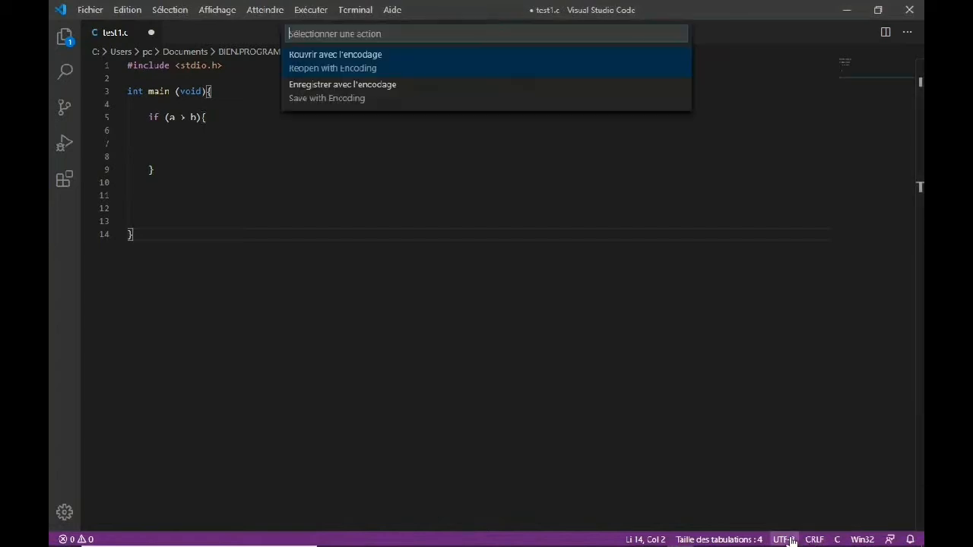
{"action": "left_click", "coordinate": [365, 96]}
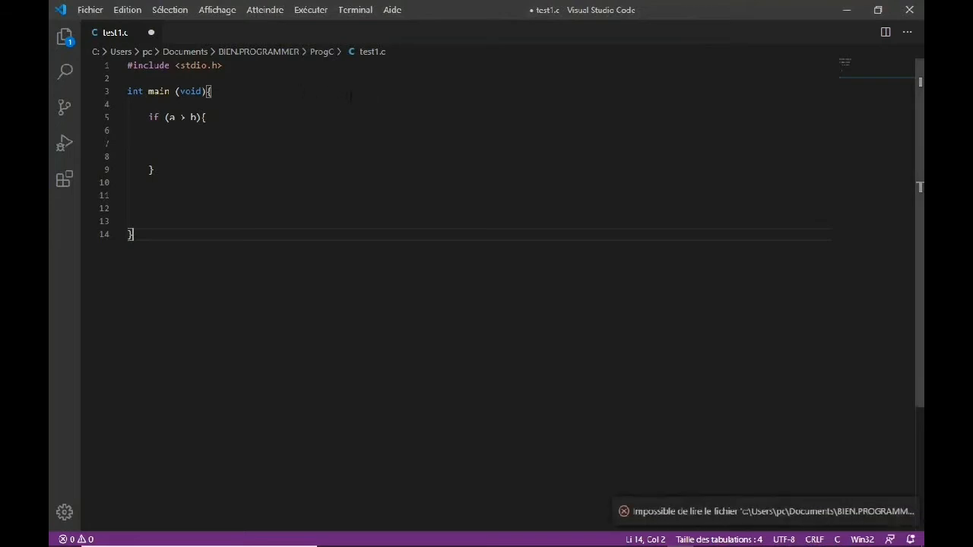
{"action": "mouse_move", "coordinate": [740, 504]}
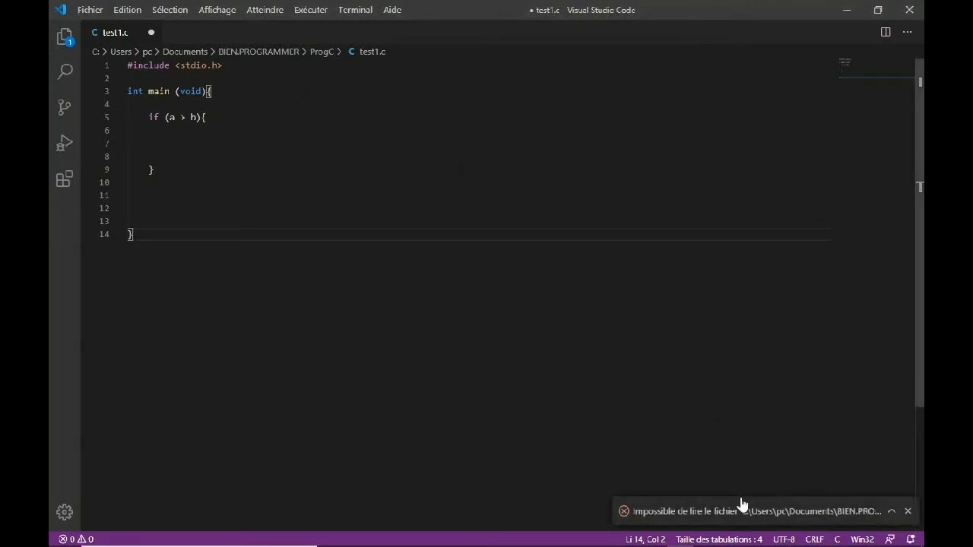
{"action": "left_click", "coordinate": [910, 511]}
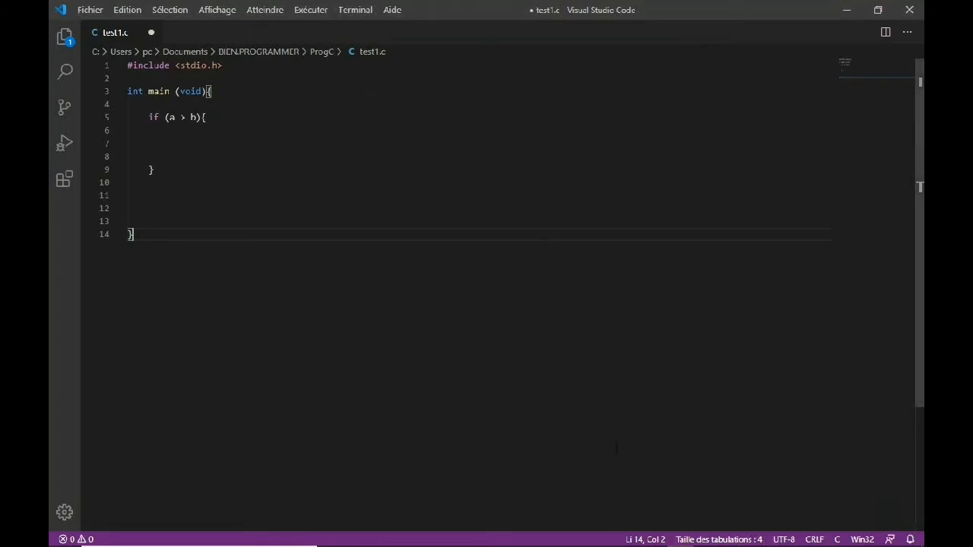
{"action": "left_click", "coordinate": [784, 539]}
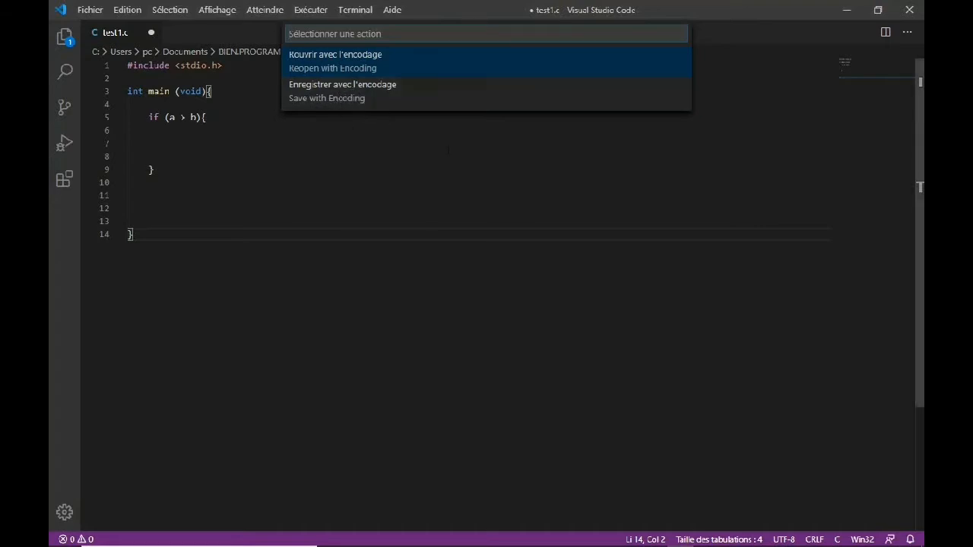
{"action": "left_click", "coordinate": [445, 170]}
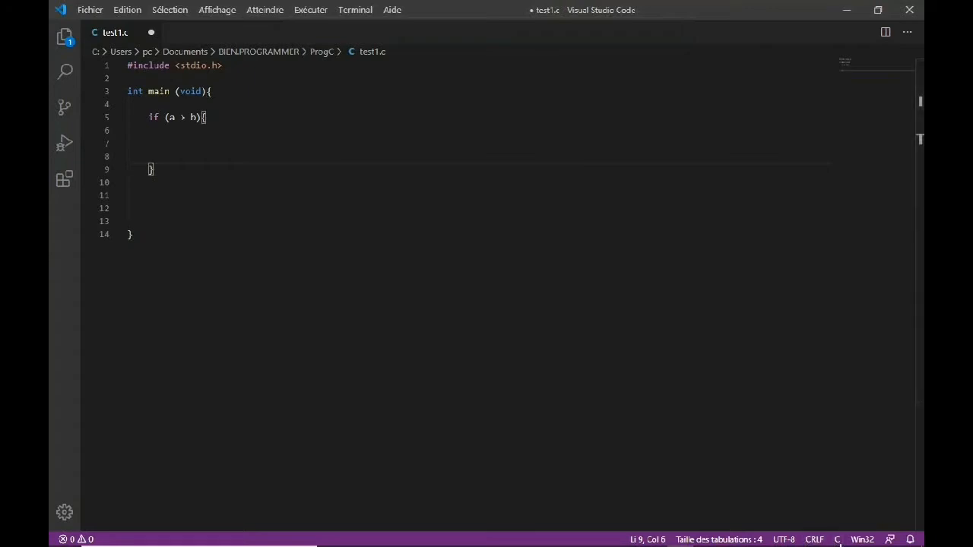
Change the language mode of test1.c to C++ and switch it back to C
{"action": "left_click", "coordinate": [837, 540]}
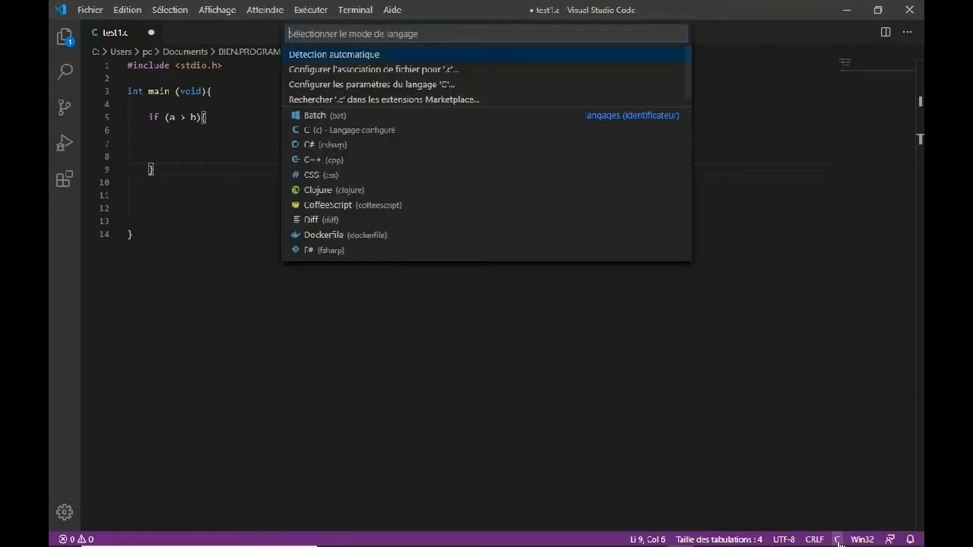
{"action": "left_click", "coordinate": [336, 160]}
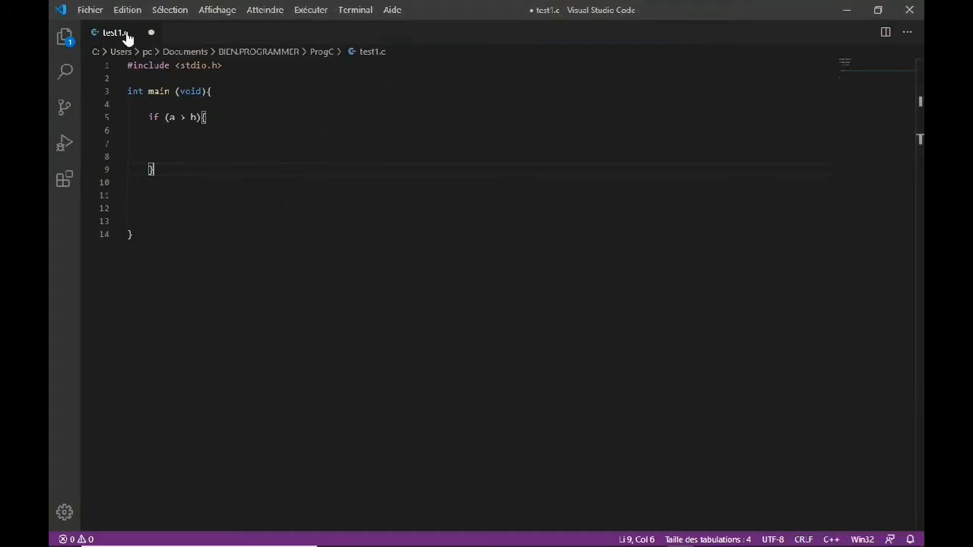
{"action": "left_click", "coordinate": [831, 540]}
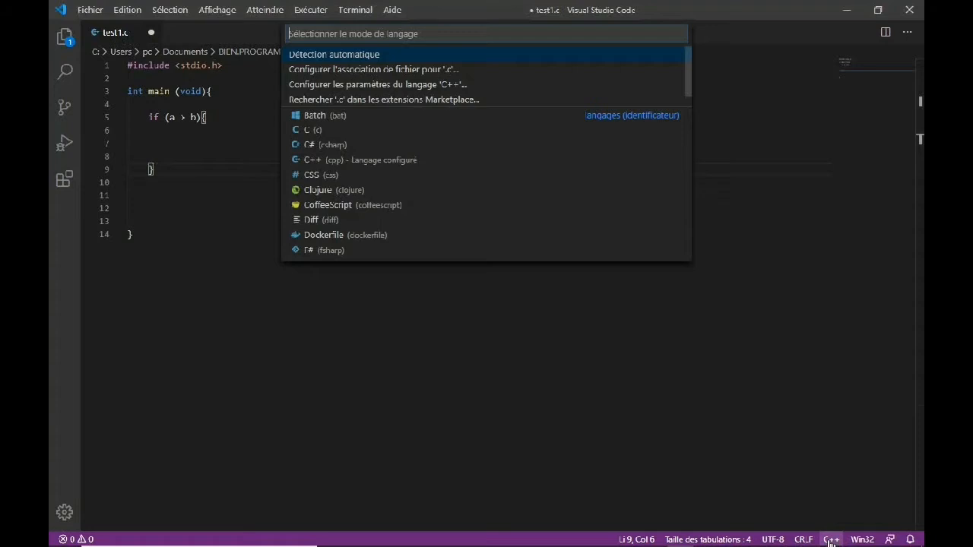
{"action": "left_click", "coordinate": [312, 130]}
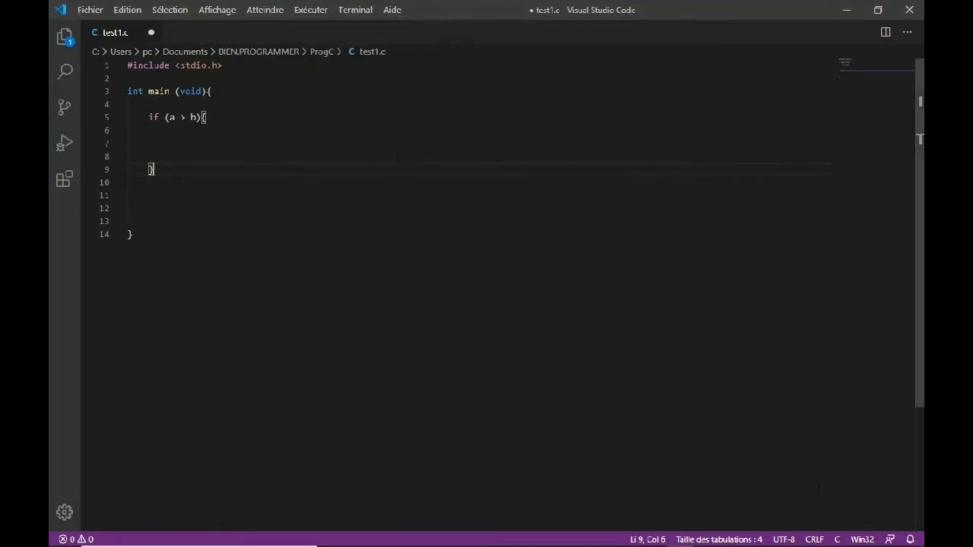
Try to change the Win32 configuration for test1.c and dismiss the resulting notification
{"action": "left_click", "coordinate": [863, 539]}
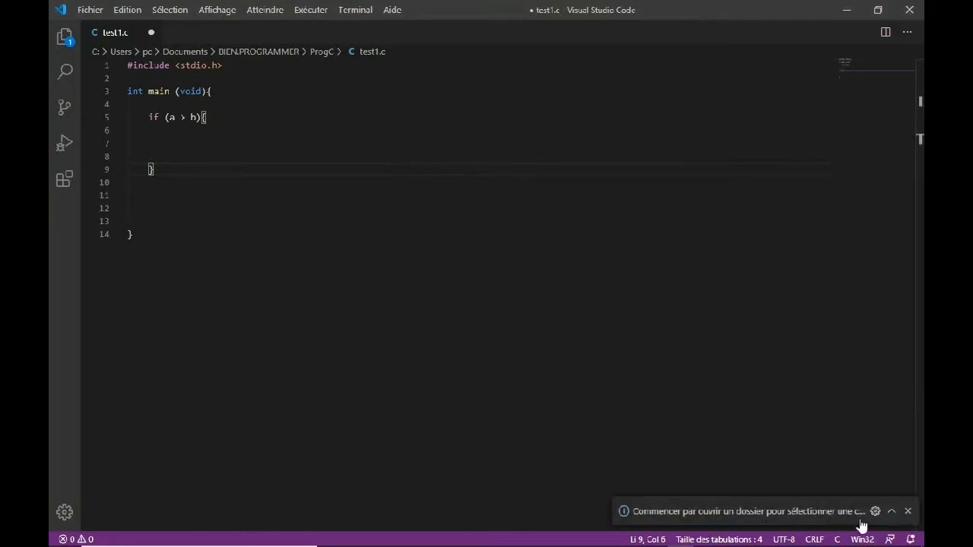
{"action": "left_click", "coordinate": [909, 512]}
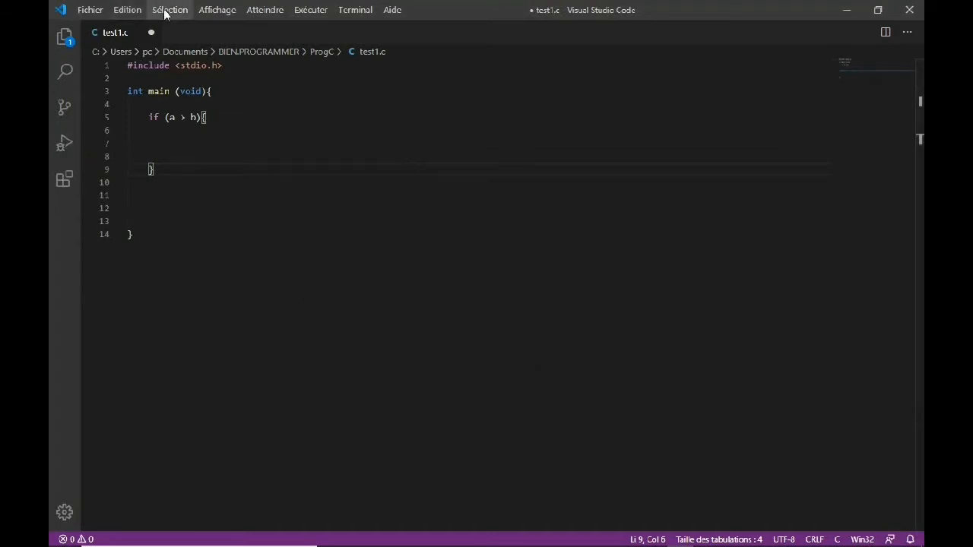
Search the extensions for "engli", install English Support for LanguageTool and decline the Windows firewall access request
{"action": "left_click", "coordinate": [64, 180]}
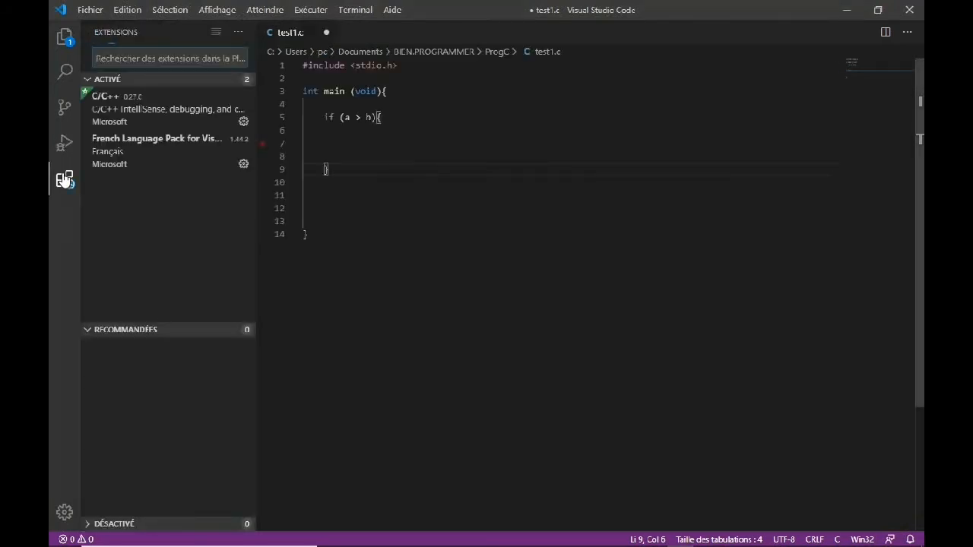
{"action": "type", "text": "engli"}
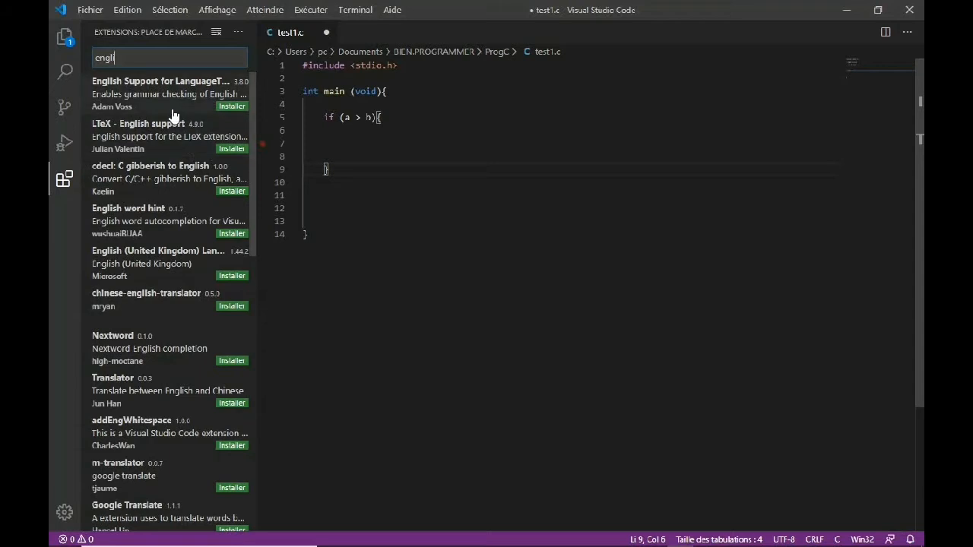
{"action": "left_click", "coordinate": [219, 111]}
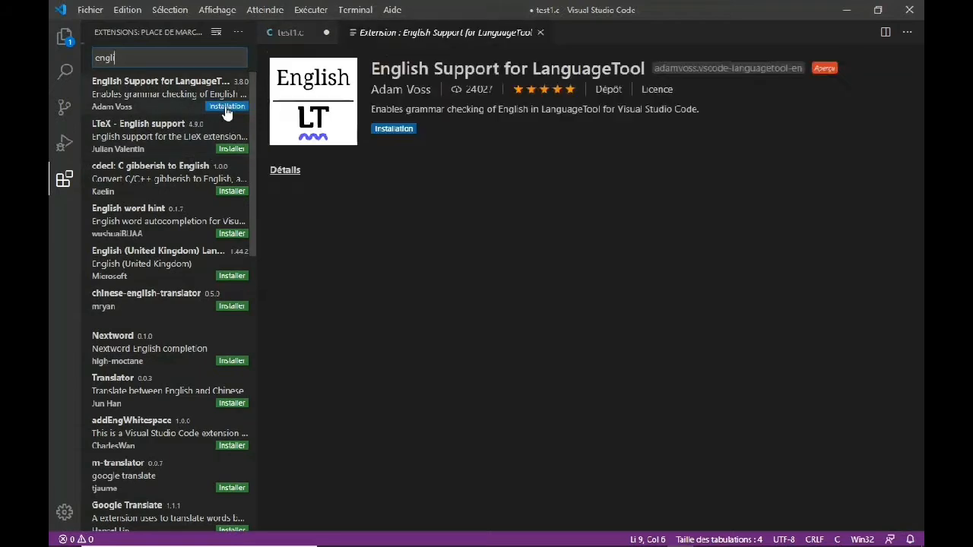
{"action": "left_click", "coordinate": [399, 130]}
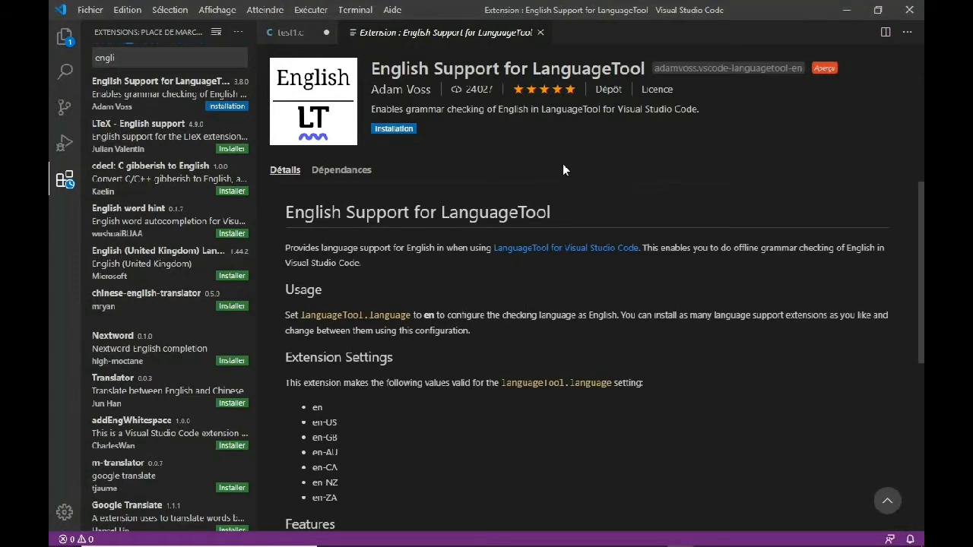
{"action": "scroll", "coordinate": [553, 244], "scroll_direction": "down", "scroll_amount": 5}
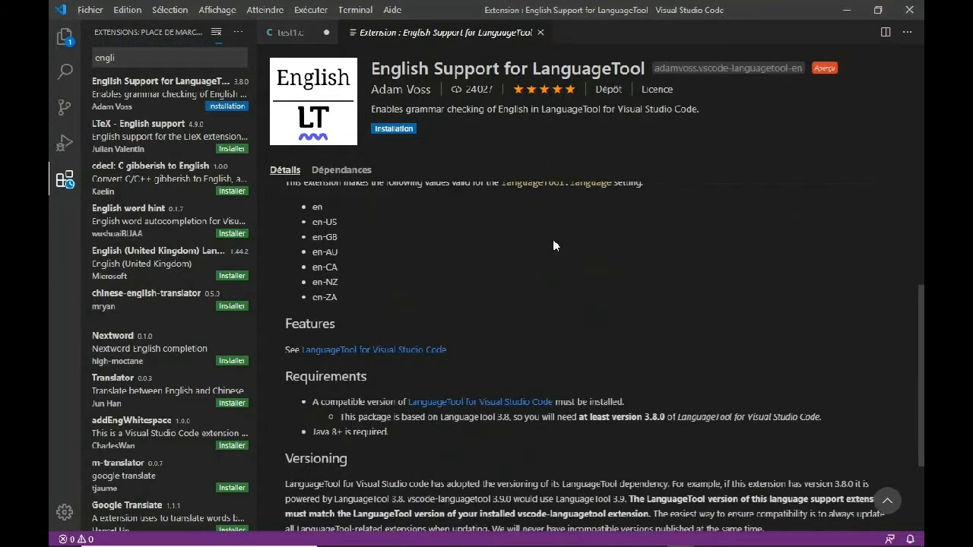
{"action": "scroll", "coordinate": [556, 246], "scroll_direction": "up", "scroll_amount": 2}
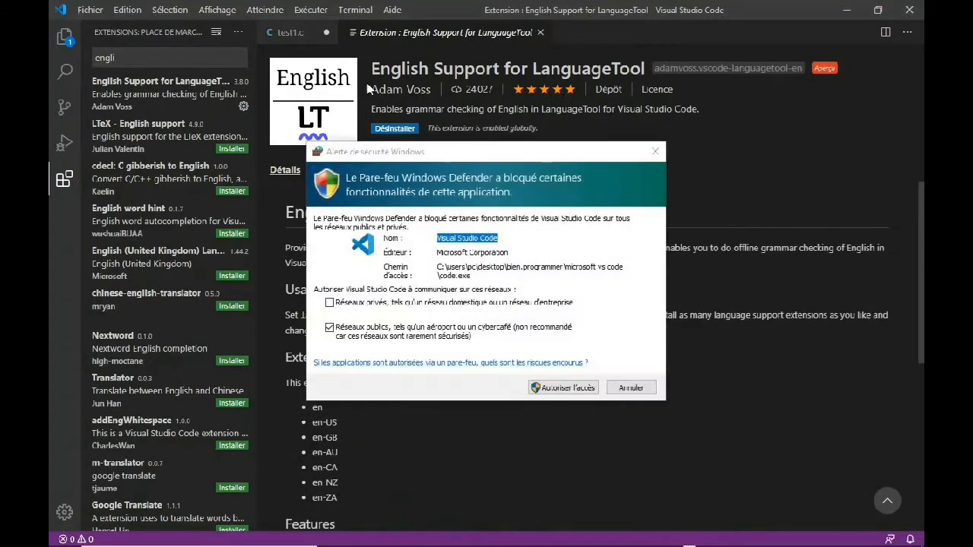
{"action": "left_click", "coordinate": [575, 392]}
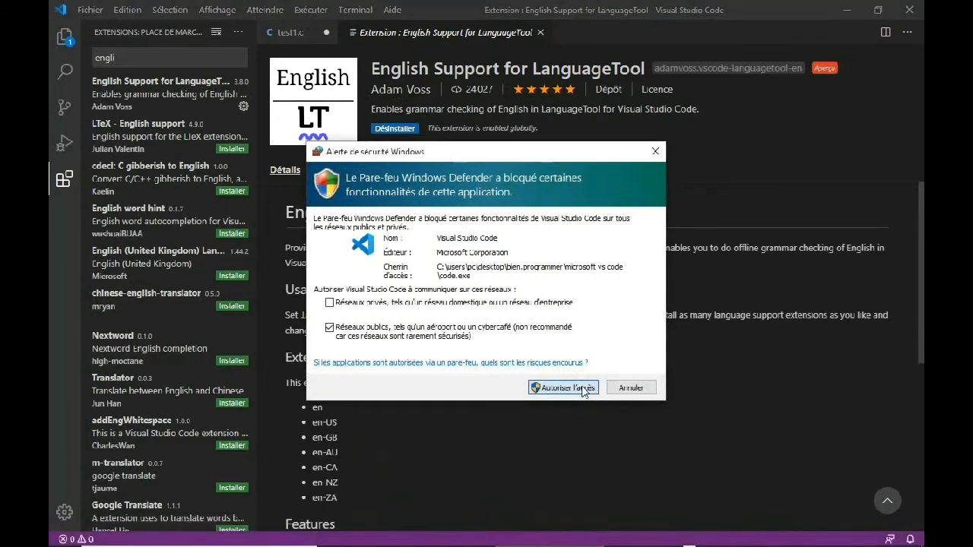
{"action": "left_click", "coordinate": [633, 391]}
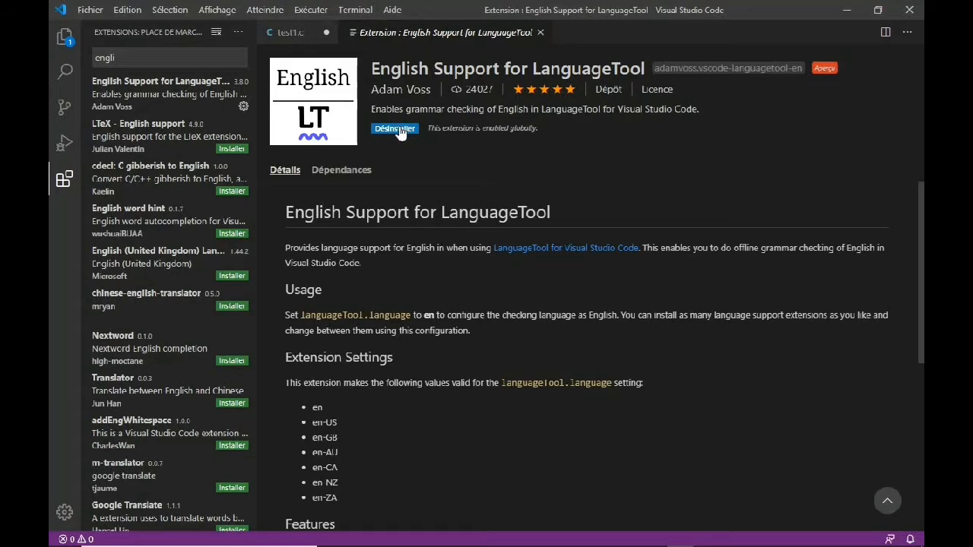
Replace the extension search term with "french" to look for French language extensions
{"action": "left_click", "coordinate": [141, 59]}
{"action": "key", "text": "BackSpace"}
{"action": "key", "text": "BackSpace"}
{"action": "key", "text": "BackSpace"}
{"action": "key", "text": "BackSpace"}
{"action": "key", "text": "BackSpace"}
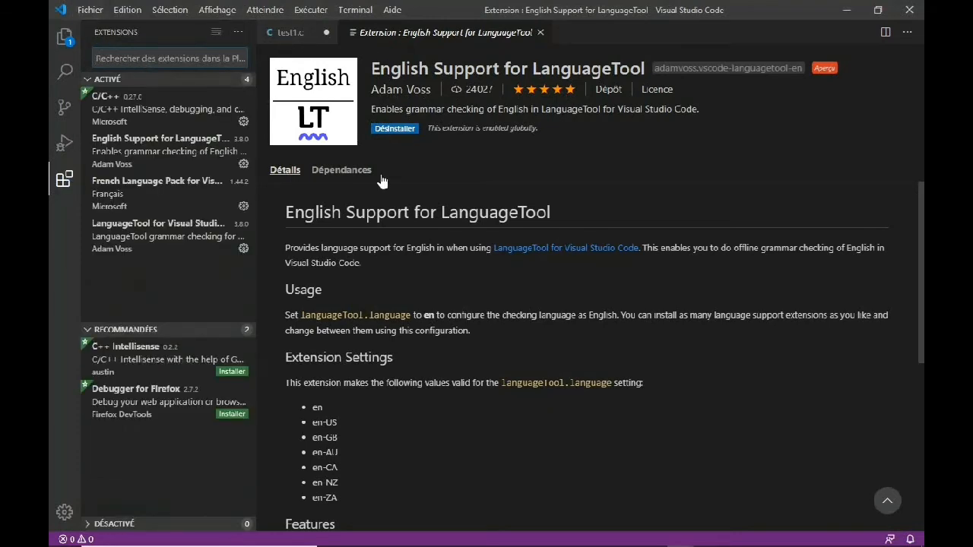
{"action": "left_click", "coordinate": [63, 181]}
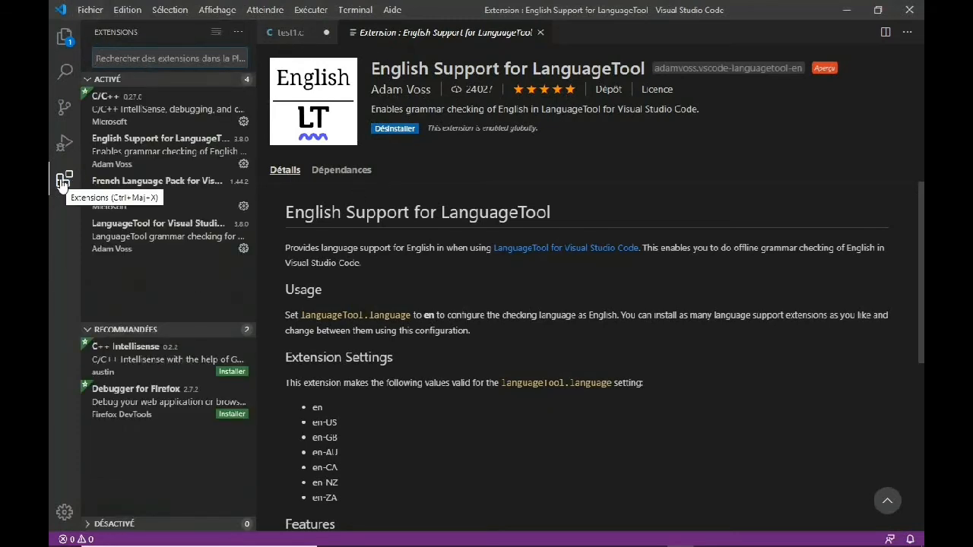
{"action": "type", "text": "french"}
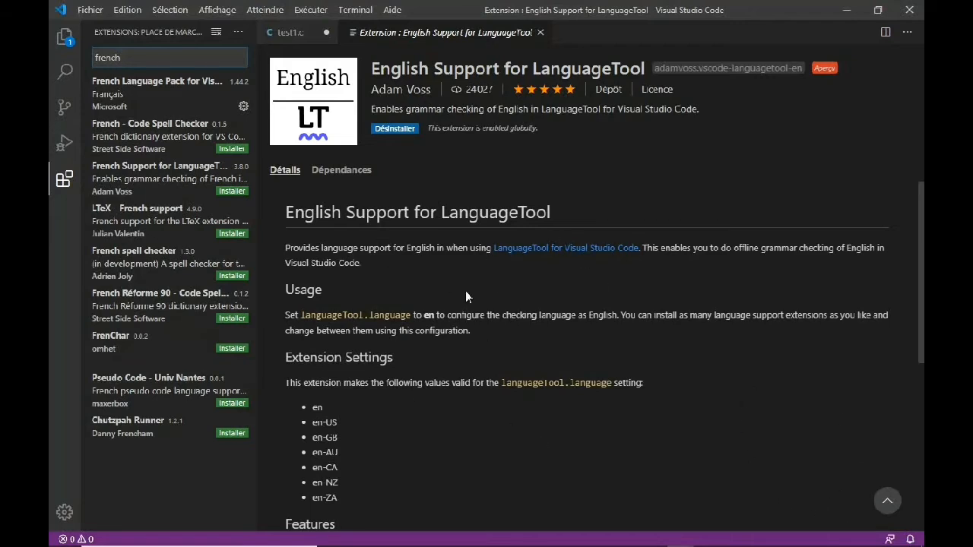
Clear the extension search and close the English Support for LanguageTool details page
{"action": "key", "text": "BackSpace"}
{"action": "key", "text": "BackSpace"}
{"action": "key", "text": "BackSpace"}
{"action": "key", "text": "BackSpace"}
{"action": "key", "text": "BackSpace"}
{"action": "key", "text": "BackSpace"}
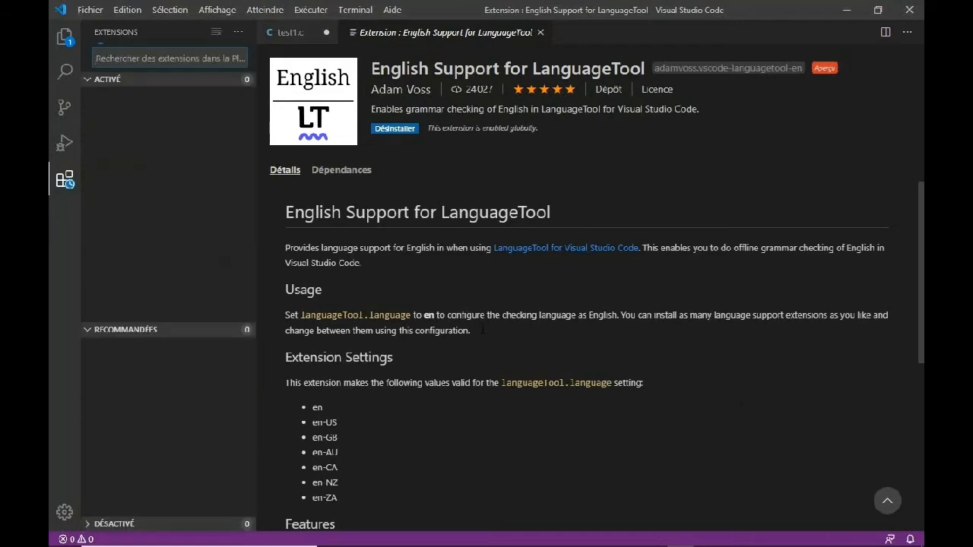
{"action": "left_click", "coordinate": [540, 33]}
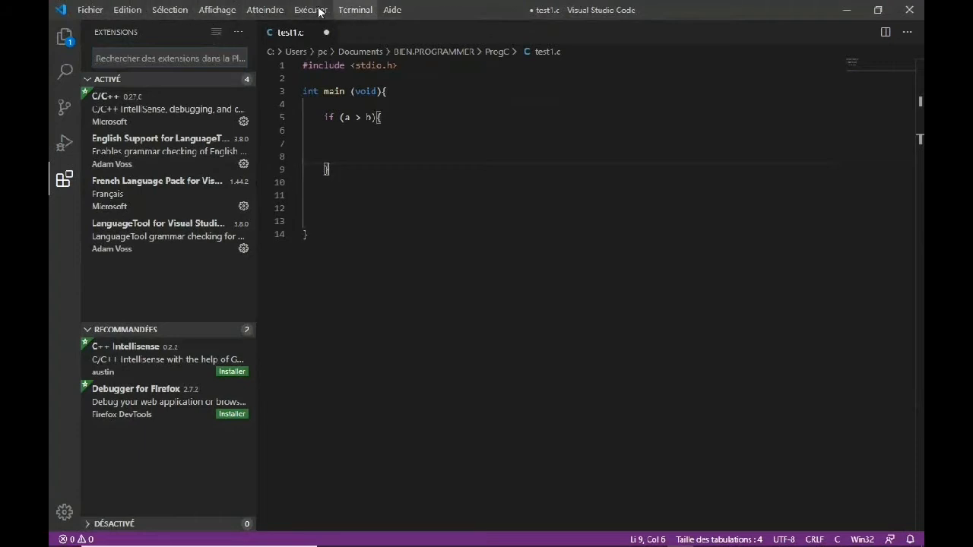
{"action": "left_click", "coordinate": [89, 10]}
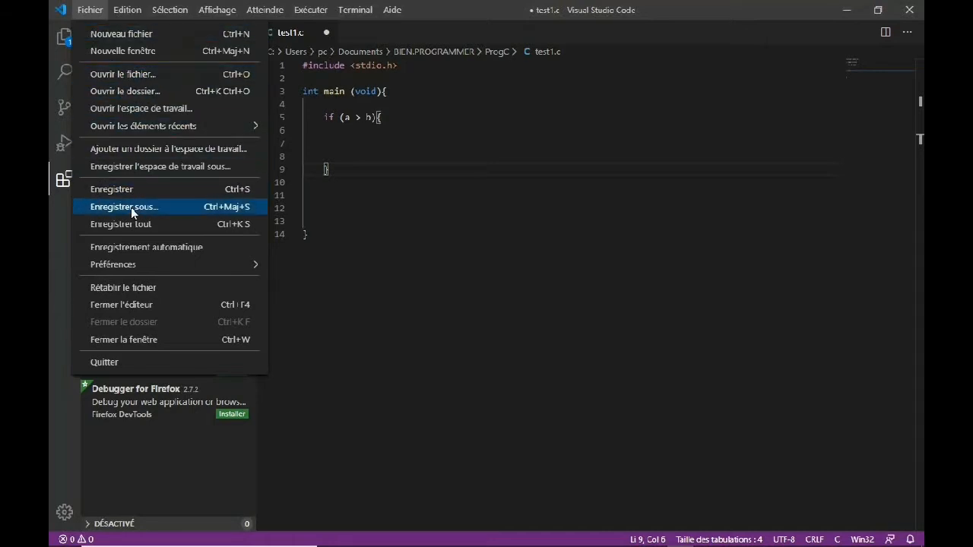
{"action": "mouse_move", "coordinate": [130, 261]}
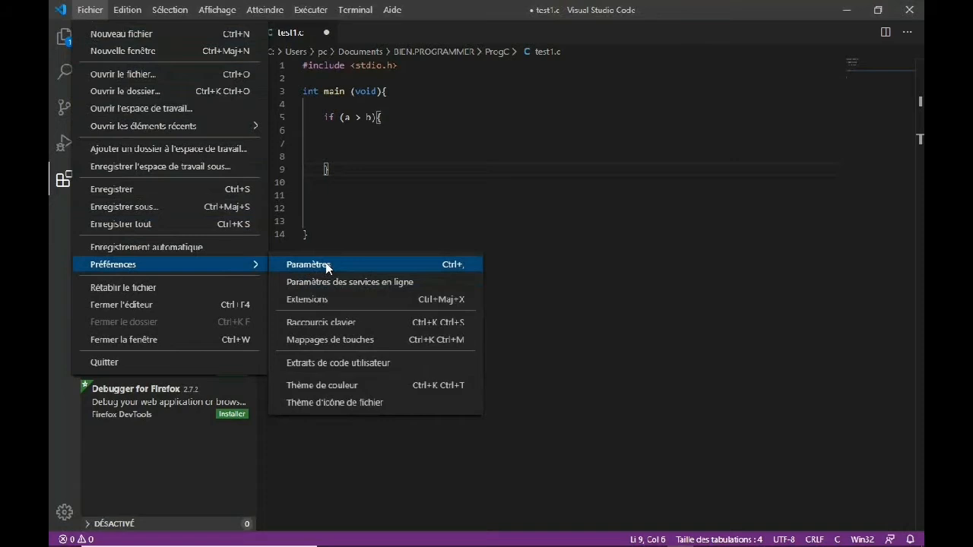
{"action": "left_click", "coordinate": [146, 478]}
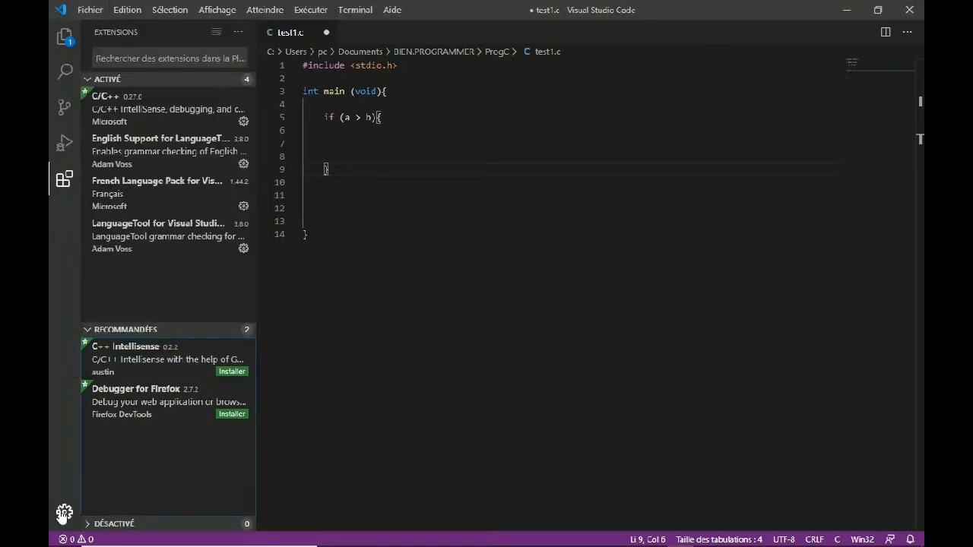
Open the user settings and examine the most commonly used options and the text editor options
{"action": "left_click", "coordinate": [65, 513]}
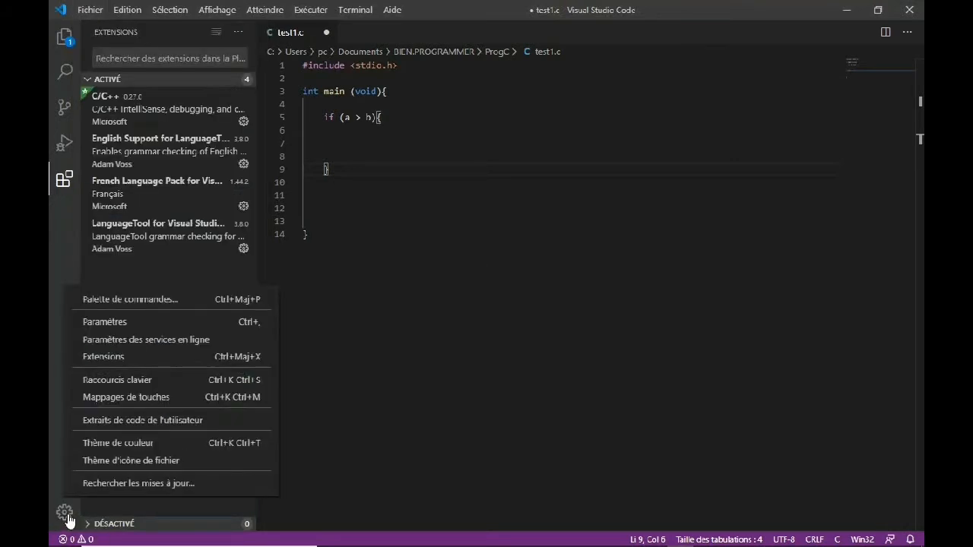
{"action": "left_click", "coordinate": [175, 322]}
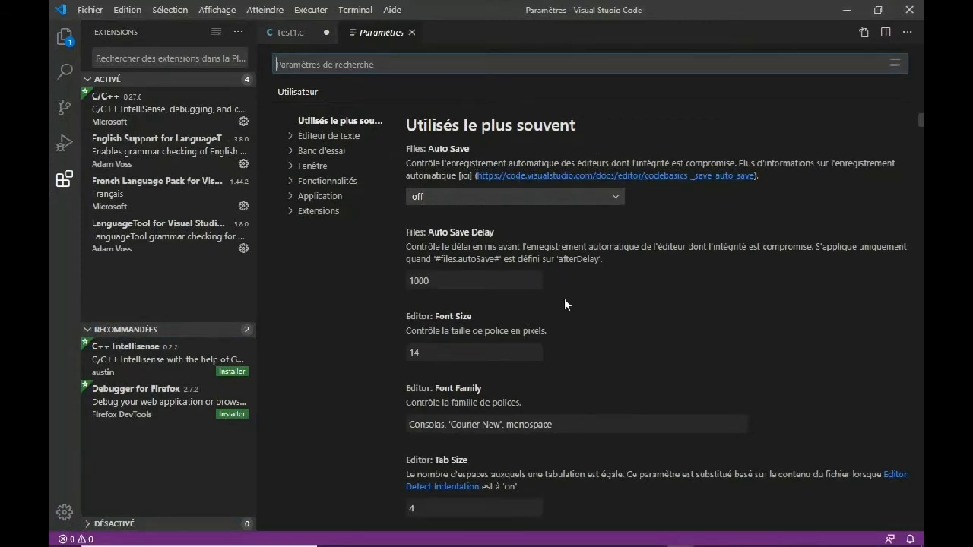
{"action": "scroll", "coordinate": [555, 360], "scroll_direction": "down", "scroll_amount": 3}
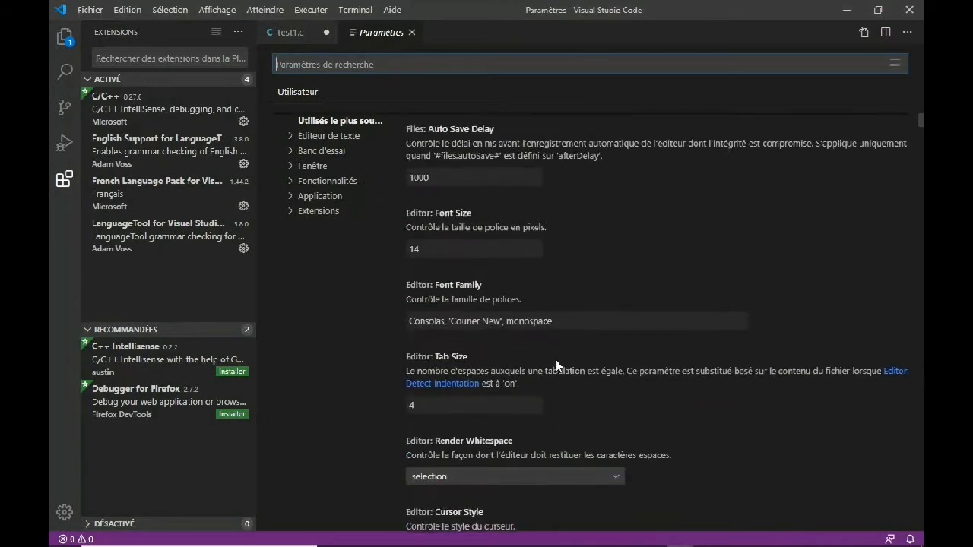
{"action": "scroll", "coordinate": [613, 303], "scroll_direction": "down", "scroll_amount": 3}
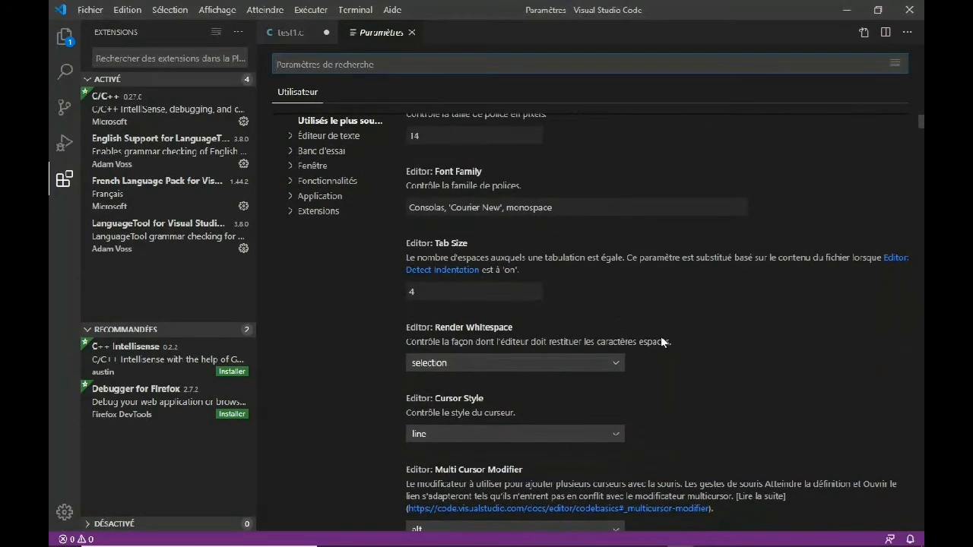
{"action": "scroll", "coordinate": [713, 318], "scroll_direction": "down", "scroll_amount": 5}
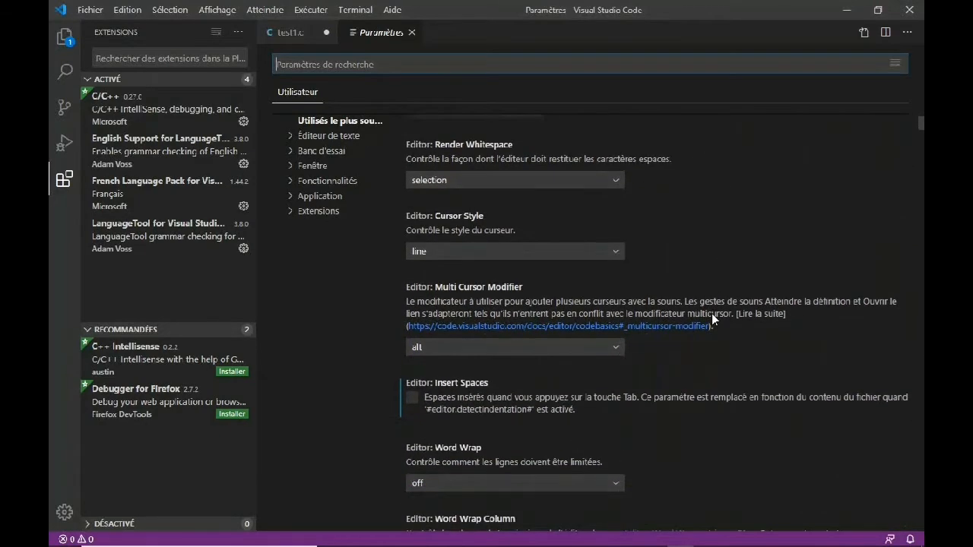
{"action": "scroll", "coordinate": [712, 319], "scroll_direction": "down", "scroll_amount": 1}
{"action": "scroll", "coordinate": [712, 319], "scroll_direction": "up", "scroll_amount": 1}
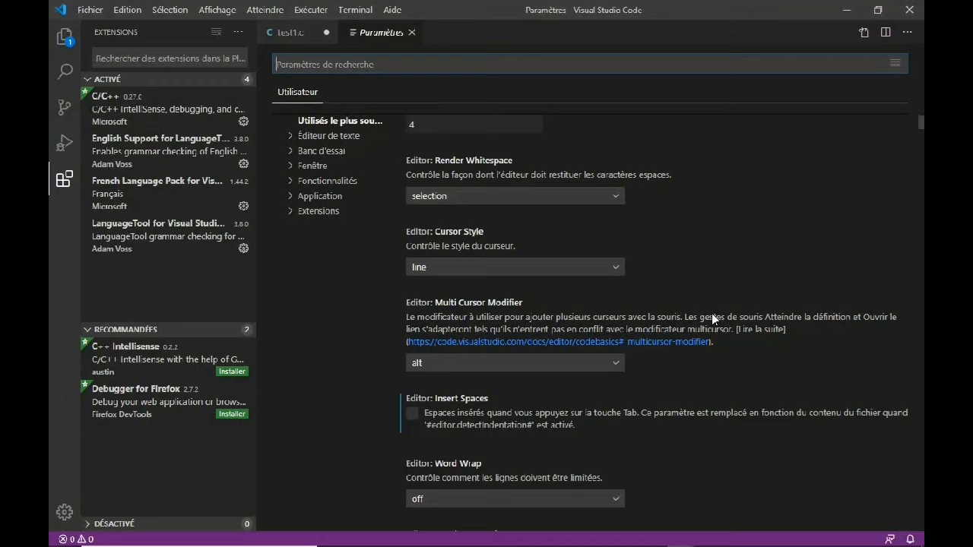
{"action": "scroll", "coordinate": [567, 288], "scroll_direction": "up", "scroll_amount": 5}
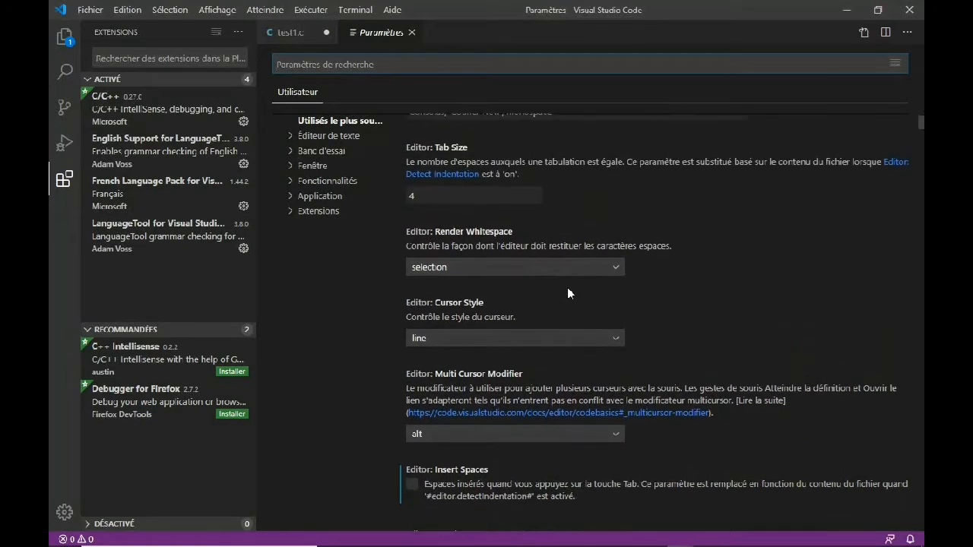
{"action": "scroll", "coordinate": [567, 287], "scroll_direction": "up", "scroll_amount": 4}
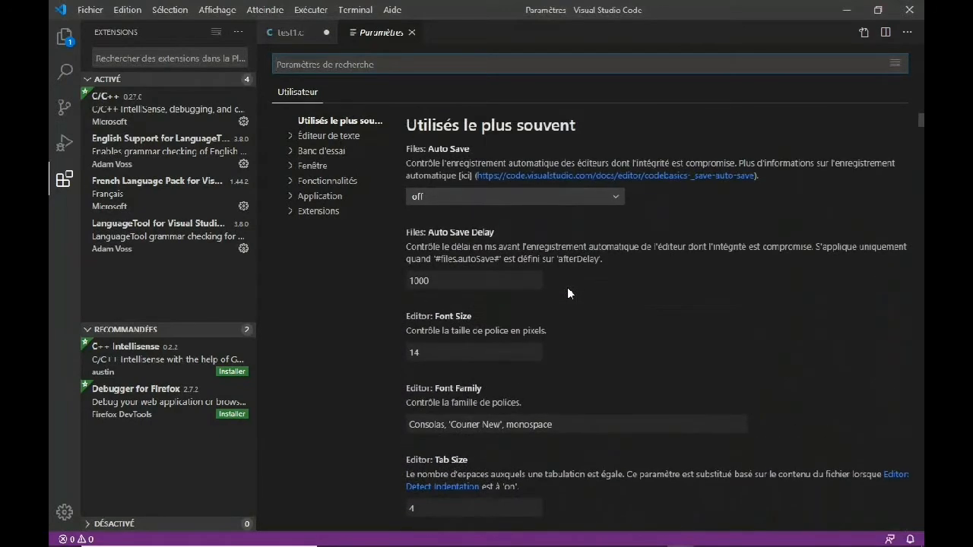
{"action": "scroll", "coordinate": [567, 288], "scroll_direction": "down", "scroll_amount": 5}
{"action": "scroll", "coordinate": [567, 287], "scroll_direction": "down", "scroll_amount": 5}
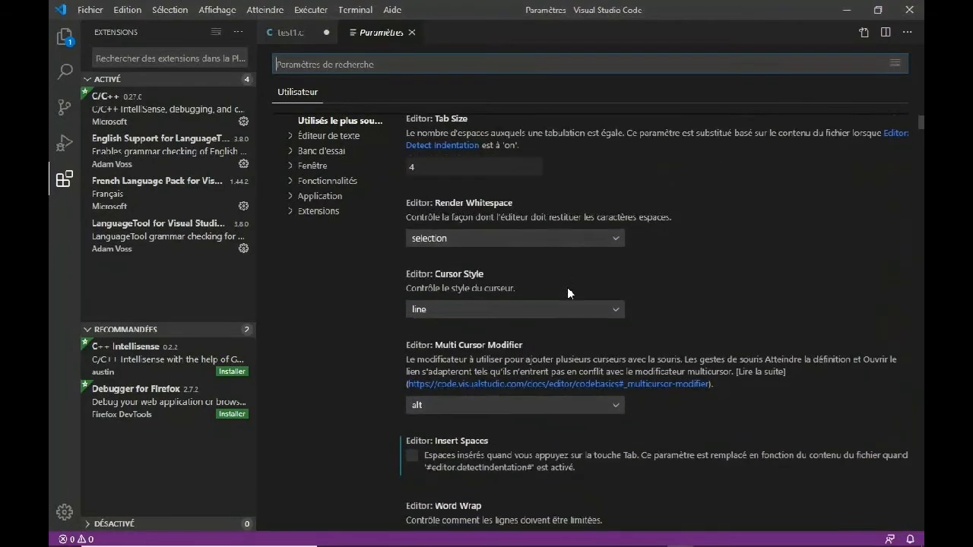
{"action": "scroll", "coordinate": [567, 289], "scroll_direction": "down", "scroll_amount": 6}
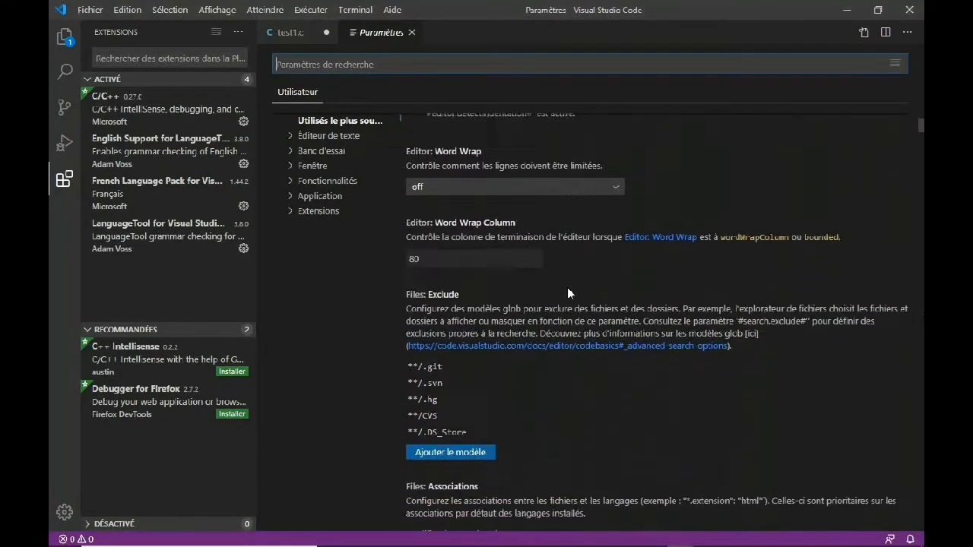
{"action": "scroll", "coordinate": [567, 289], "scroll_direction": "down", "scroll_amount": 7}
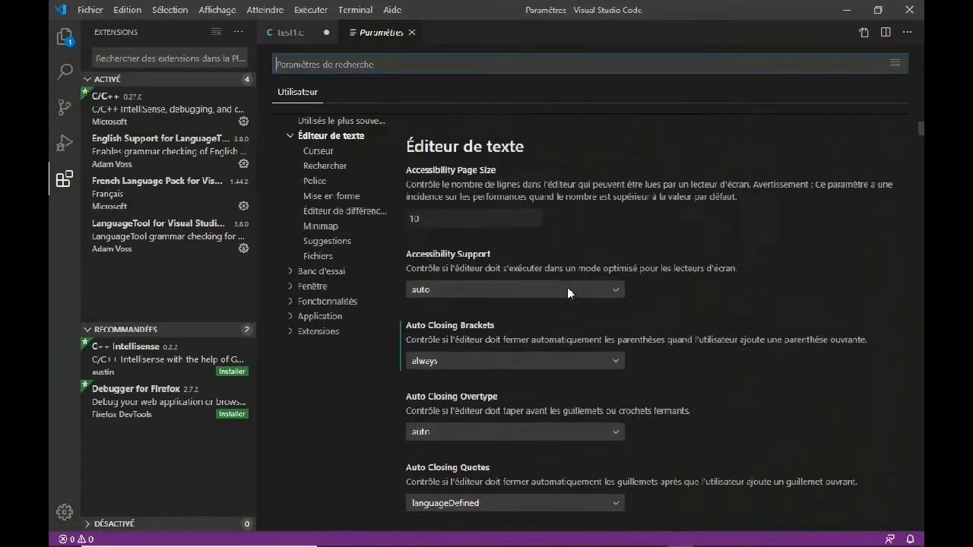
{"action": "scroll", "coordinate": [567, 287], "scroll_direction": "down", "scroll_amount": 3}
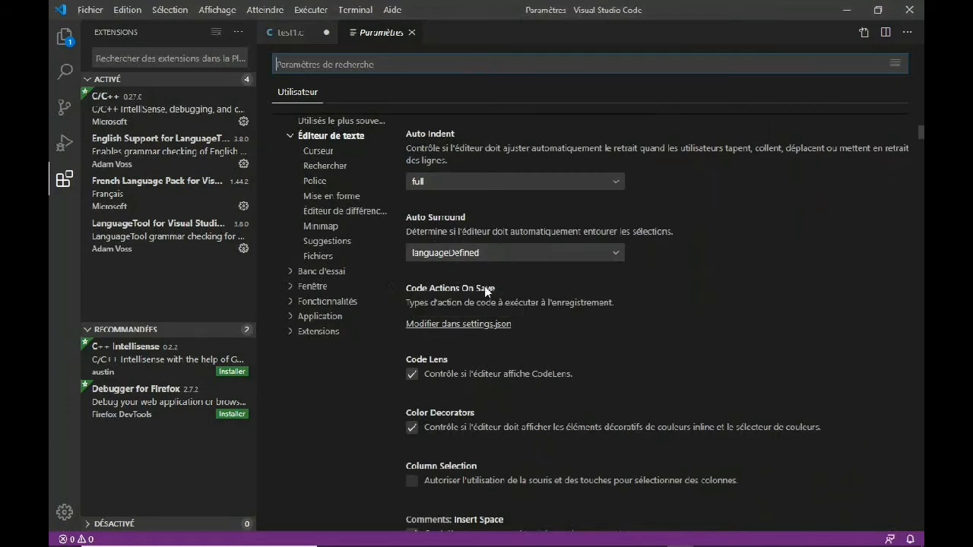
Open Code Actions On Save for editing in settings.json, examine the entries there, and return to the text editor settings
{"action": "left_click", "coordinate": [471, 325]}
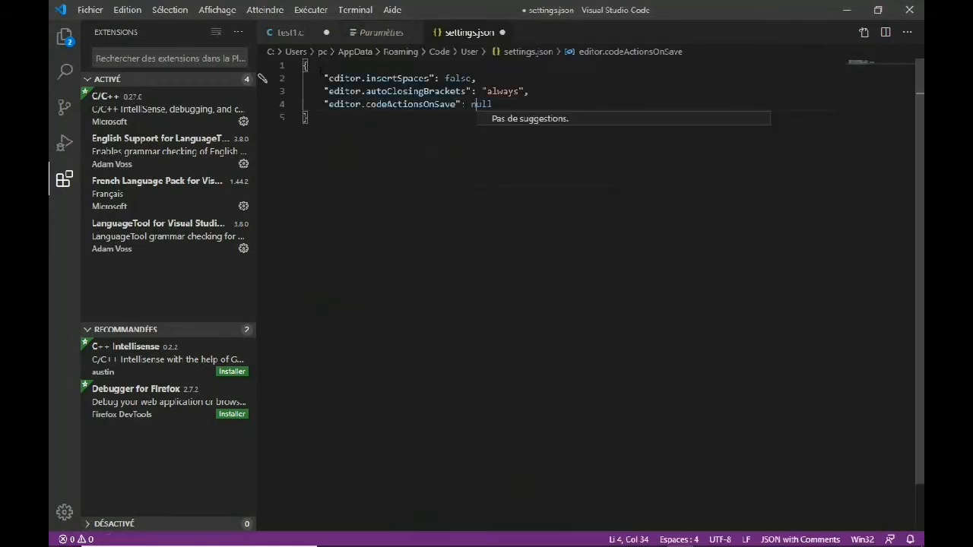
{"action": "left_click", "coordinate": [318, 78]}
{"action": "left_click_drag", "start_coordinate": [318, 78], "coordinate": [516, 109]}
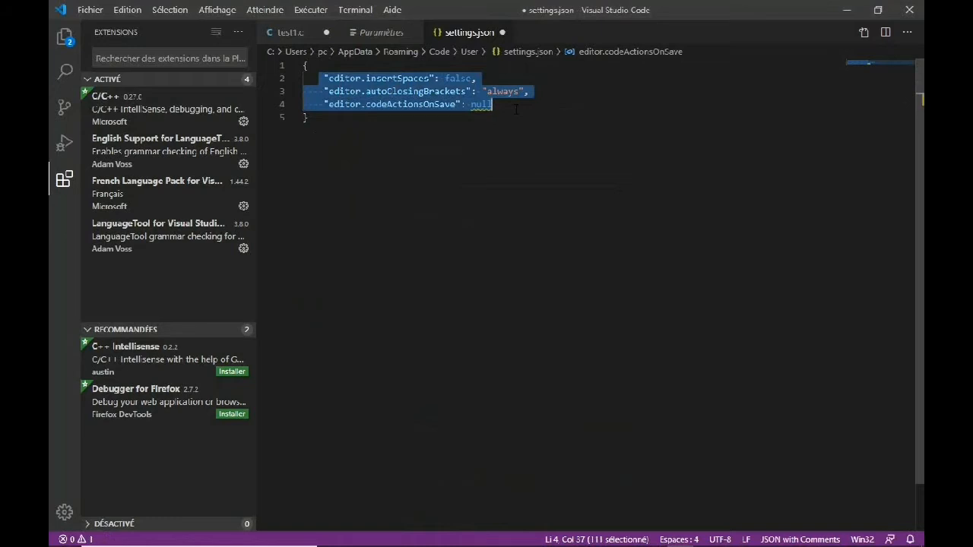
{"action": "left_click", "coordinate": [516, 110]}
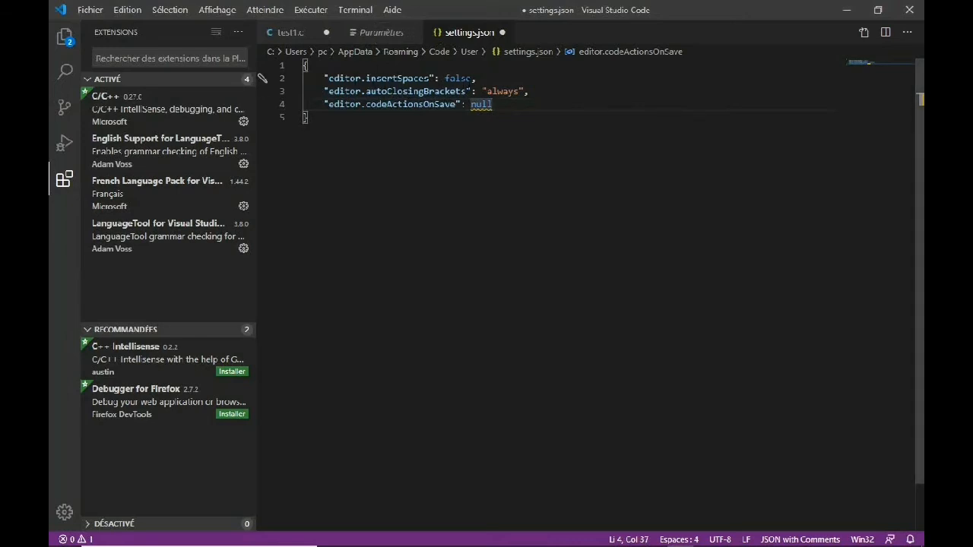
{"action": "left_click", "coordinate": [375, 34]}
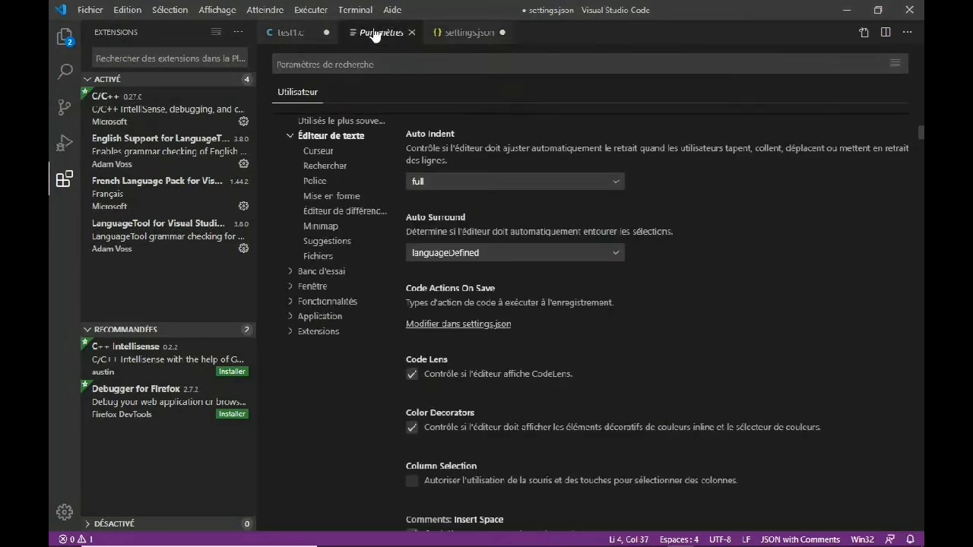
{"action": "scroll", "coordinate": [388, 235], "scroll_direction": "down", "scroll_amount": 3}
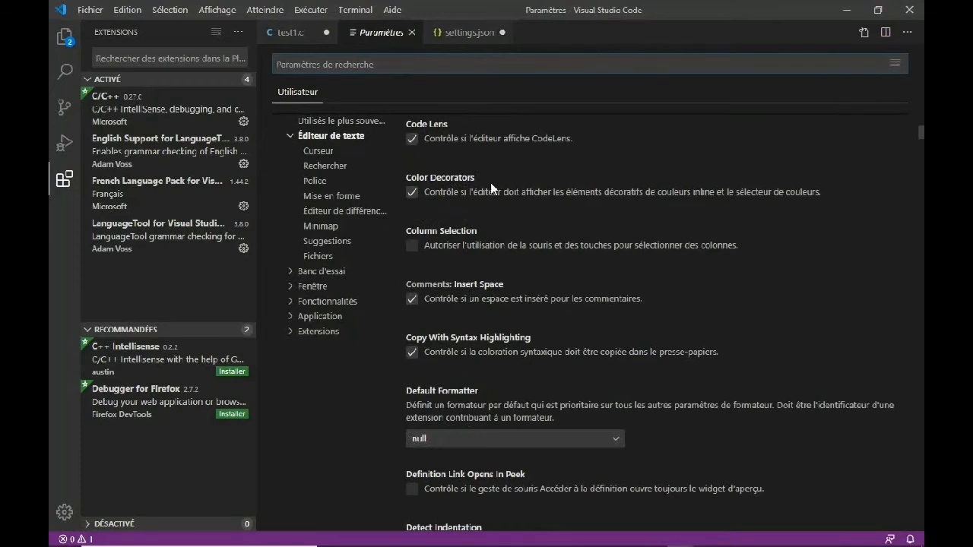
Try switching off Color Decorators in the text editor settings, switch it back on, and dismiss both error notifications
{"action": "left_click", "coordinate": [412, 192]}
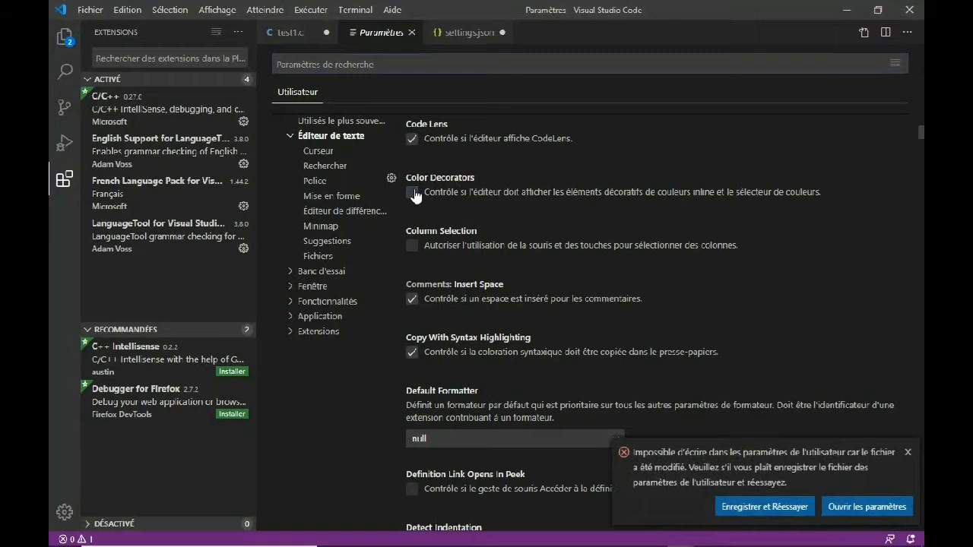
{"action": "left_click", "coordinate": [908, 453]}
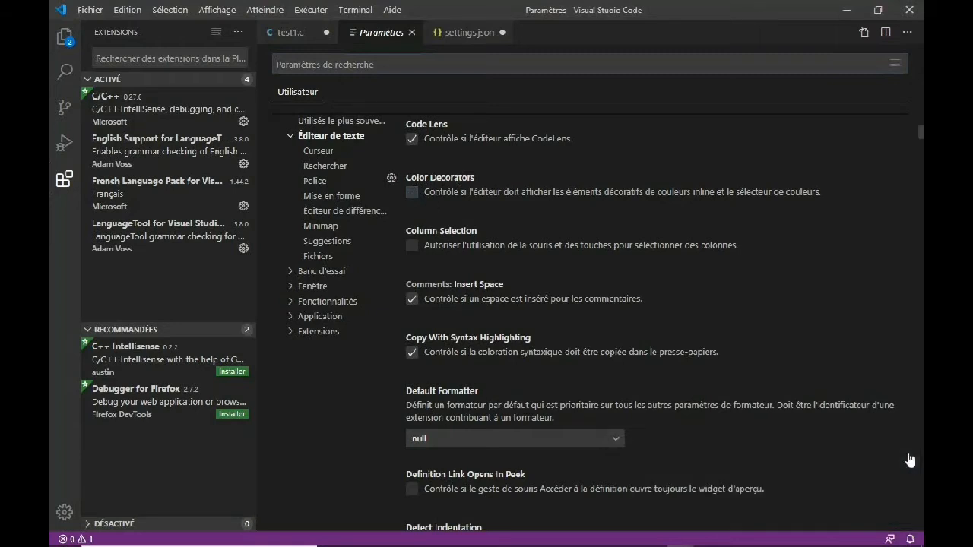
{"action": "left_click", "coordinate": [411, 193]}
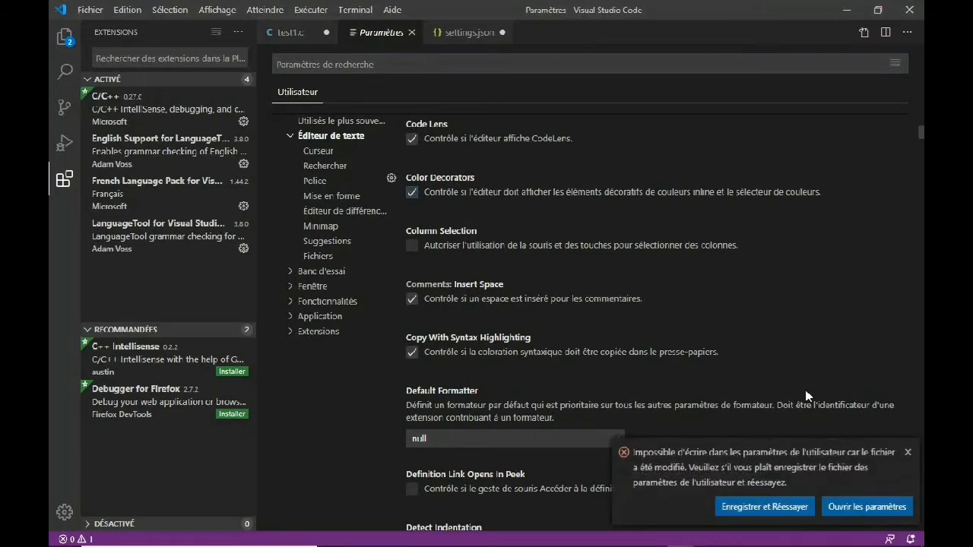
{"action": "left_click", "coordinate": [907, 454]}
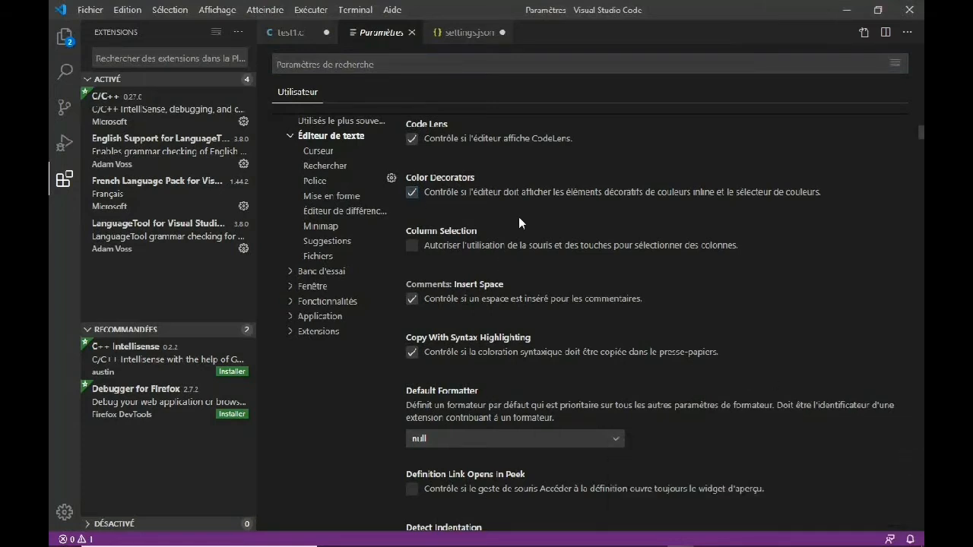
Enable Column Selection in the text editor settings, saving the modified user settings file and retrying the write
{"action": "left_click", "coordinate": [411, 246]}
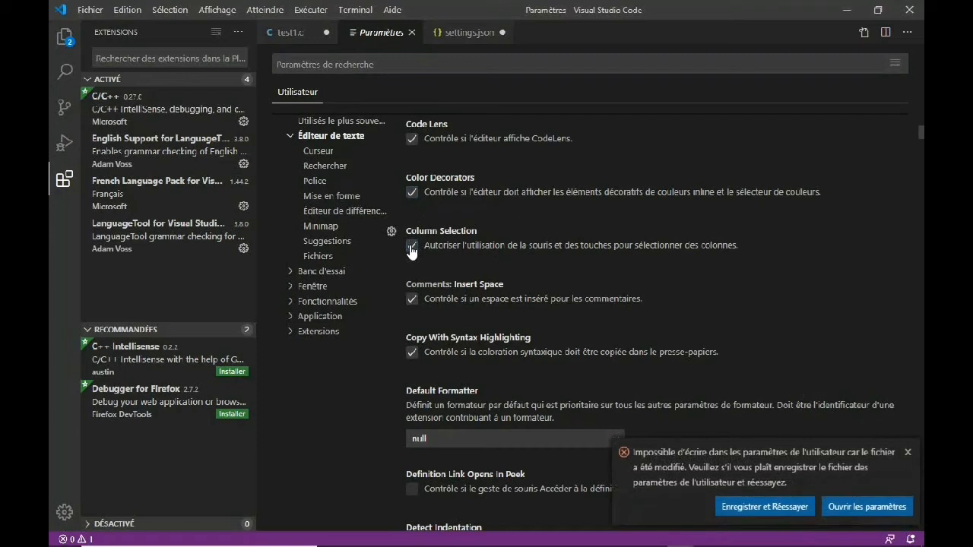
{"action": "left_click", "coordinate": [759, 511]}
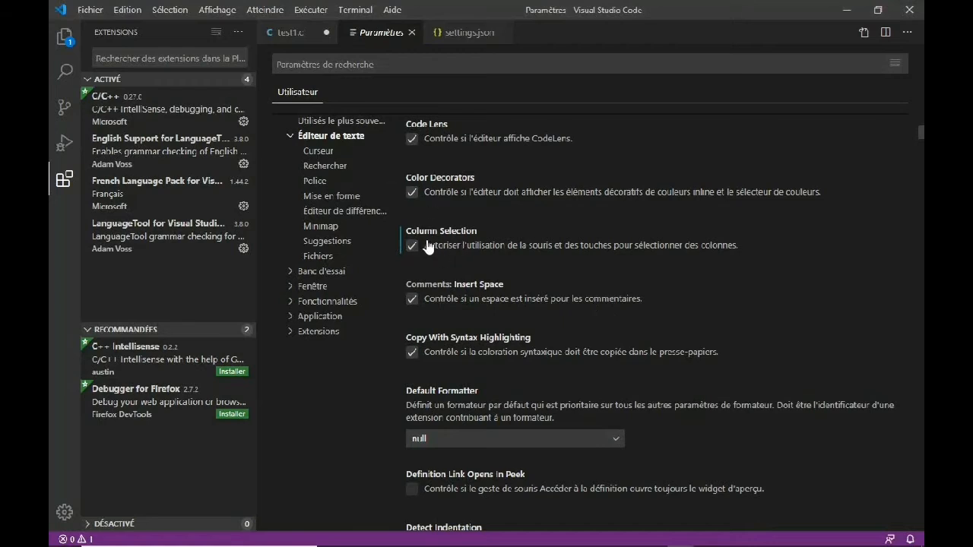
Copy the four editor setting lines between the braces of settings.json
{"action": "left_click", "coordinate": [462, 34]}
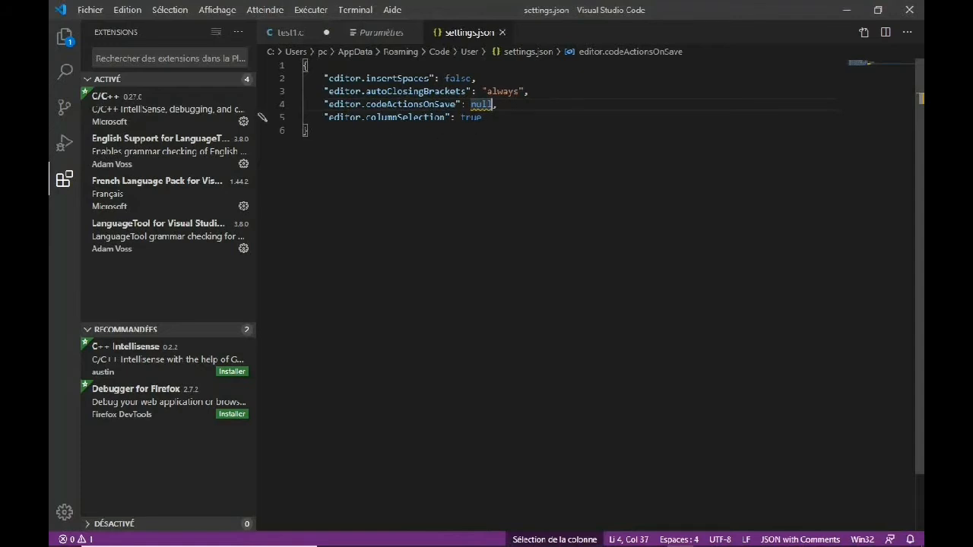
{"action": "mouse_move", "coordinate": [331, 80]}
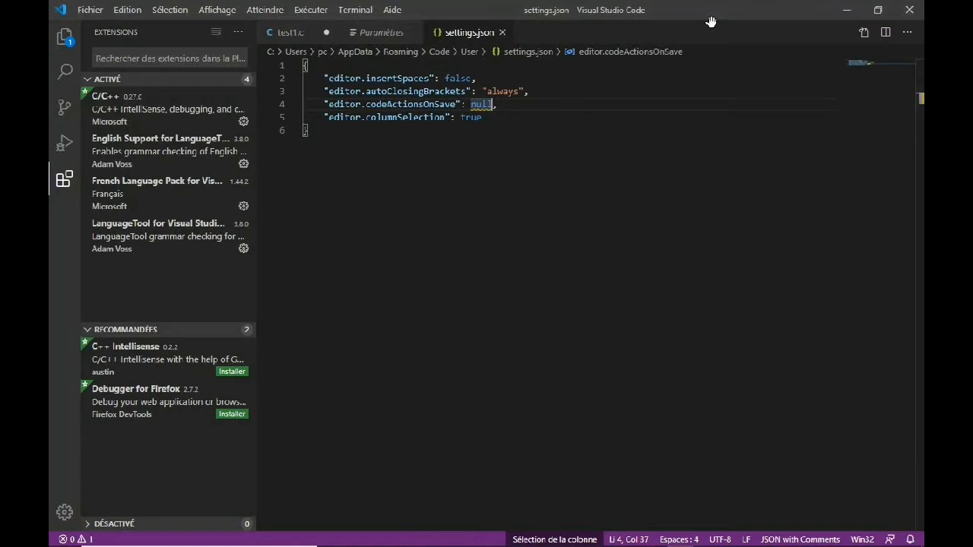
{"action": "key", "text": "ctrl+n"}
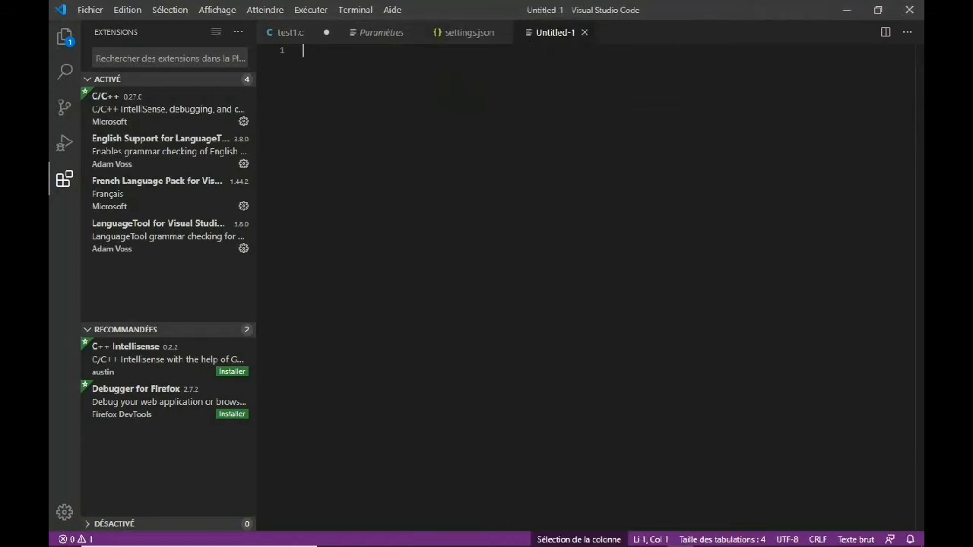
{"action": "left_click", "coordinate": [584, 32]}
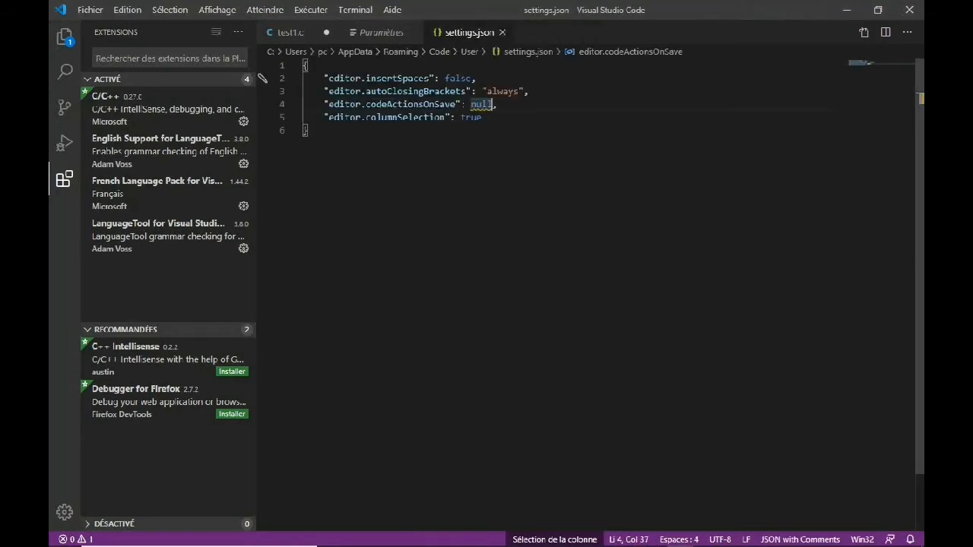
{"action": "left_click_drag", "start_coordinate": [324, 78], "coordinate": [537, 123]}
{"action": "key", "text": "ctrl+c"}
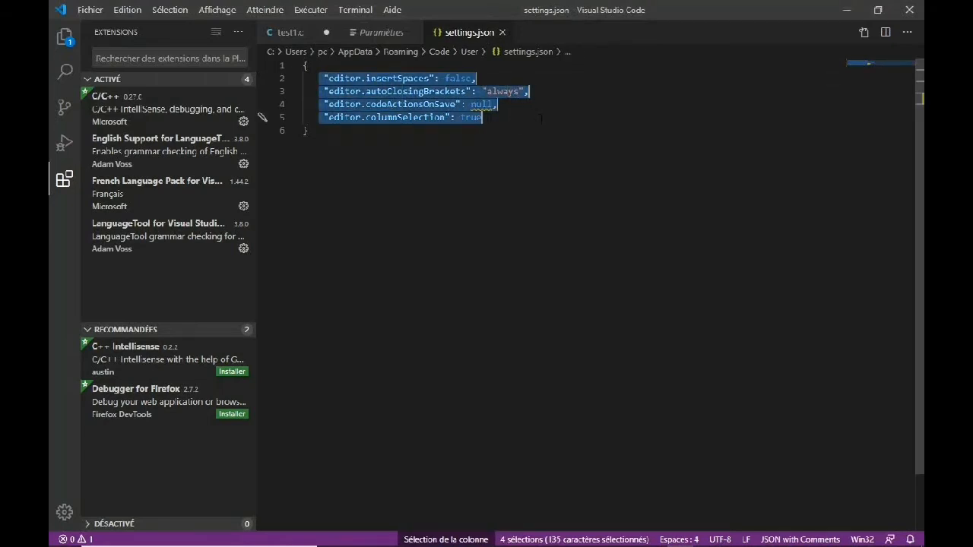
Minimize the editor and create a new text document named settings.txt on the Windows desktop
{"action": "left_click", "coordinate": [849, 9]}
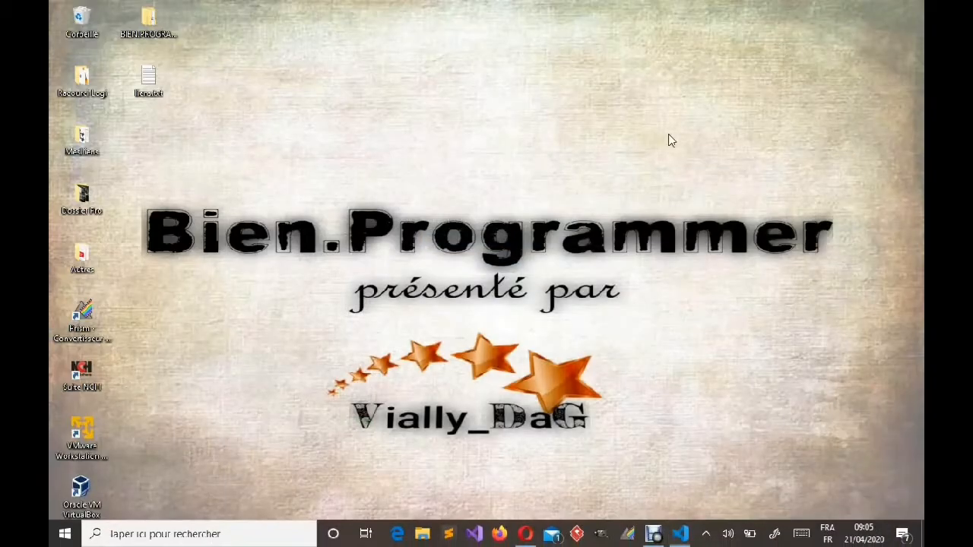
{"action": "right_click", "coordinate": [620, 147]}
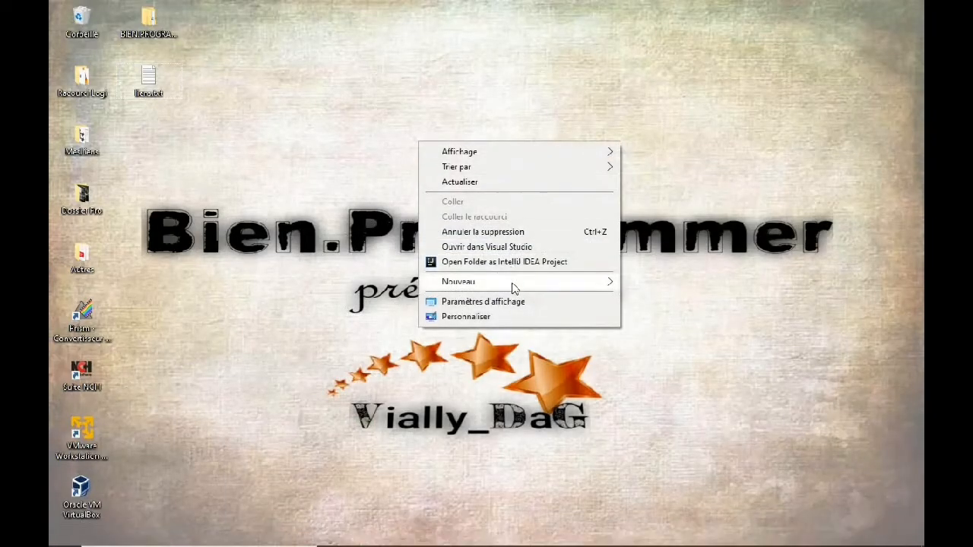
{"action": "mouse_move", "coordinate": [535, 288]}
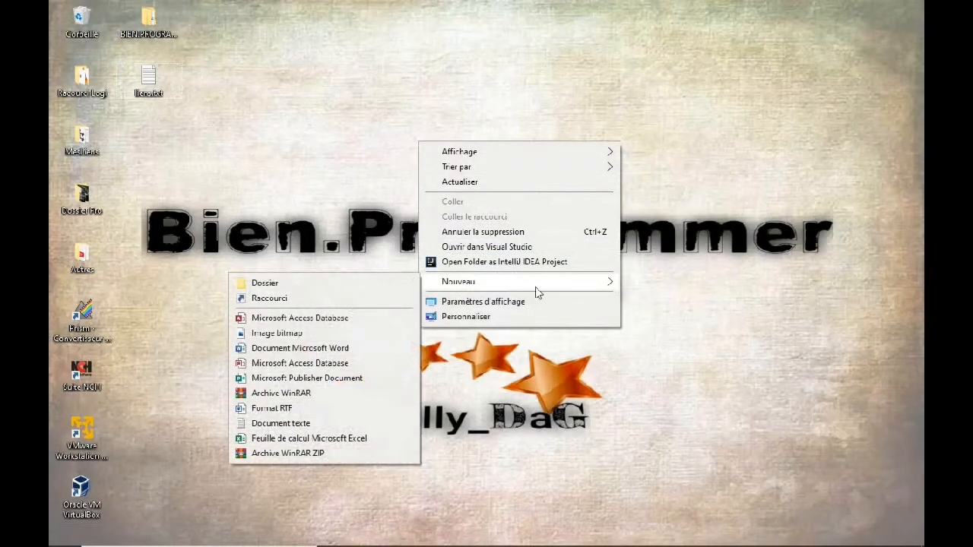
{"action": "left_click", "coordinate": [295, 424]}
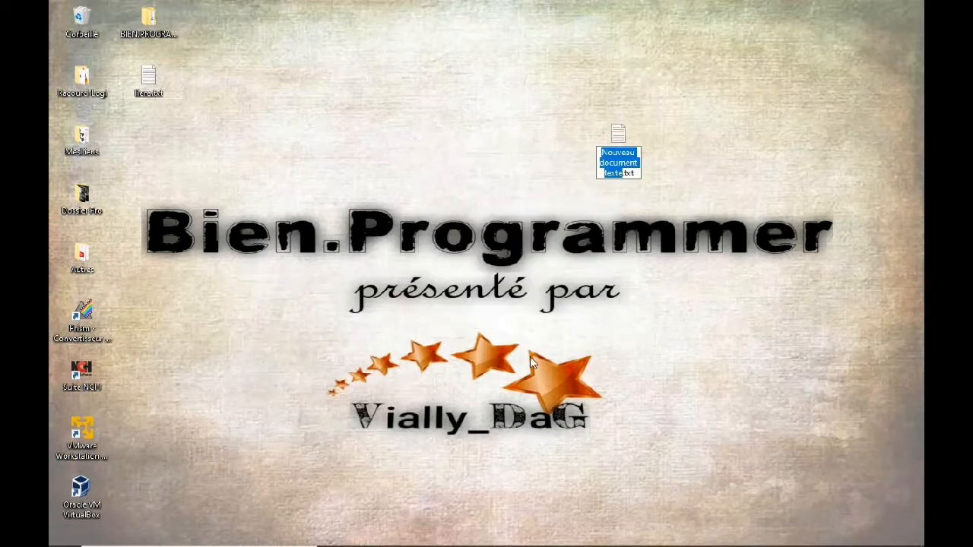
{"action": "type", "text": "setting"}
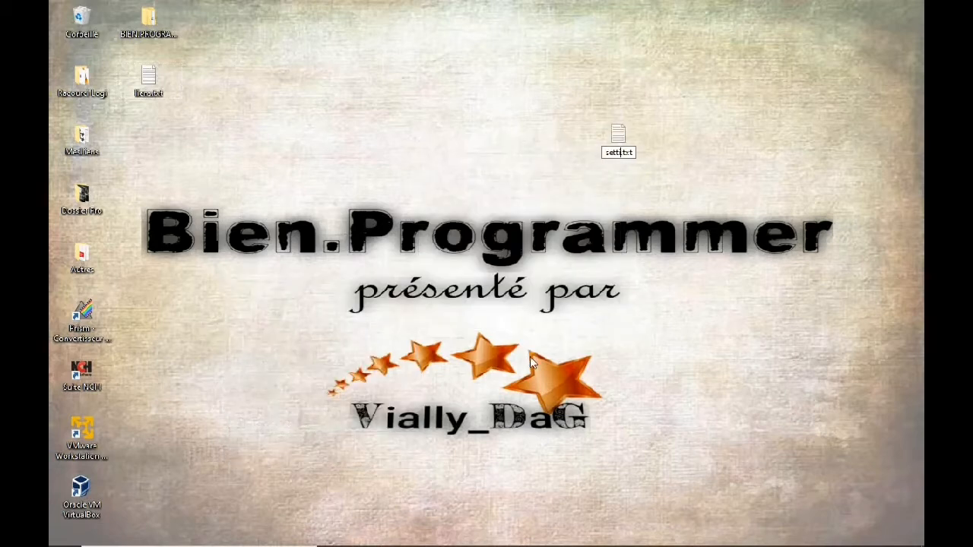
{"action": "type", "text": "s"}
{"action": "key", "text": "Return"}
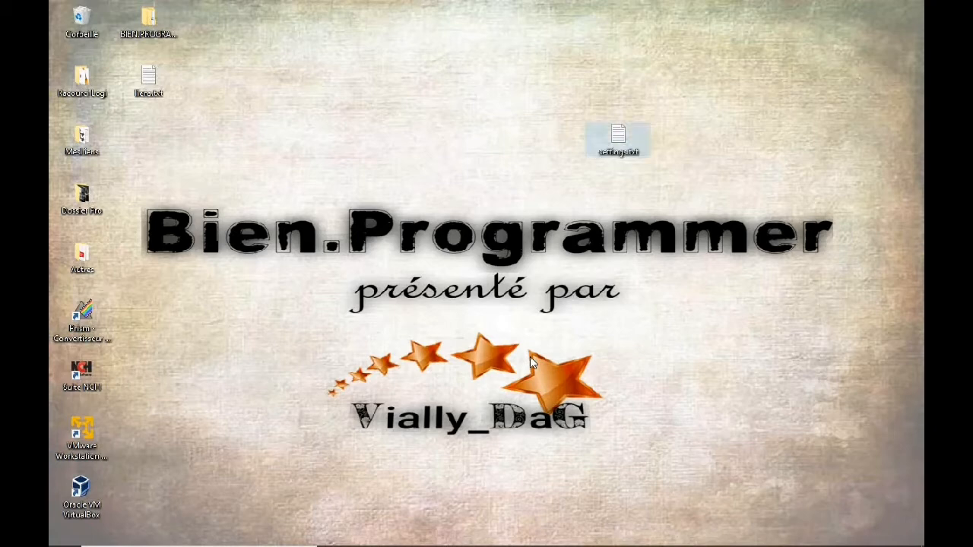
Open settings.txt in Notepad, paste the copied editor settings into it, and save the file
{"action": "double_click", "coordinate": [617, 143]}
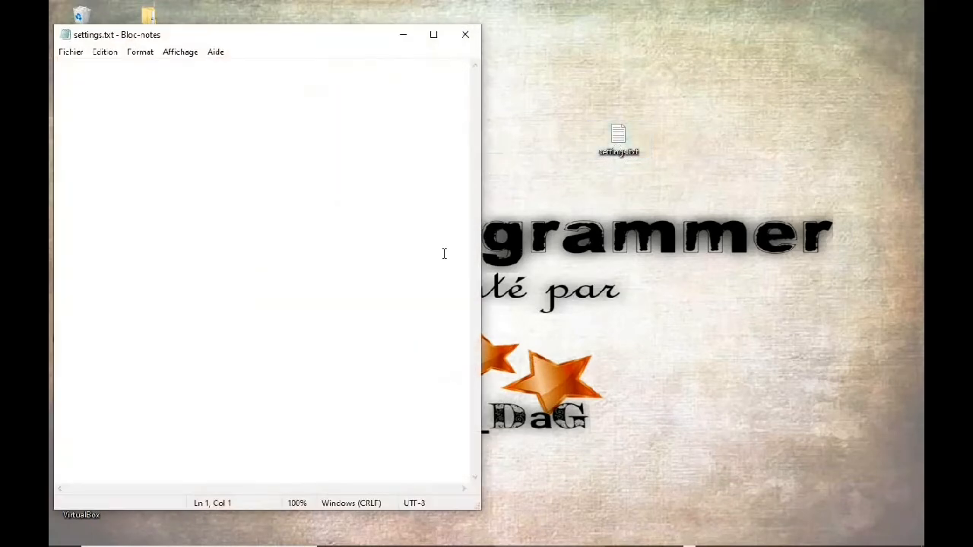
{"action": "key", "text": "ctrl+v"}
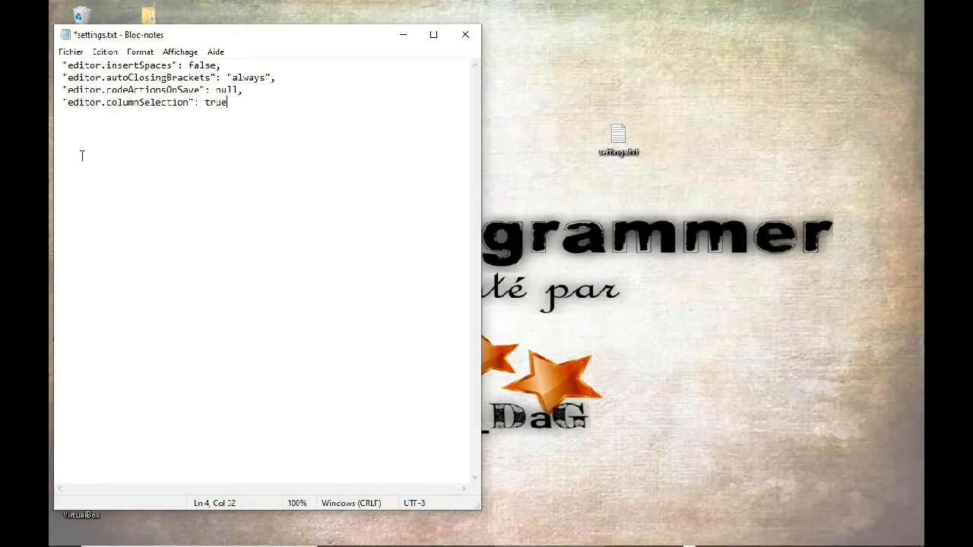
{"action": "key", "text": "ctrl+s"}
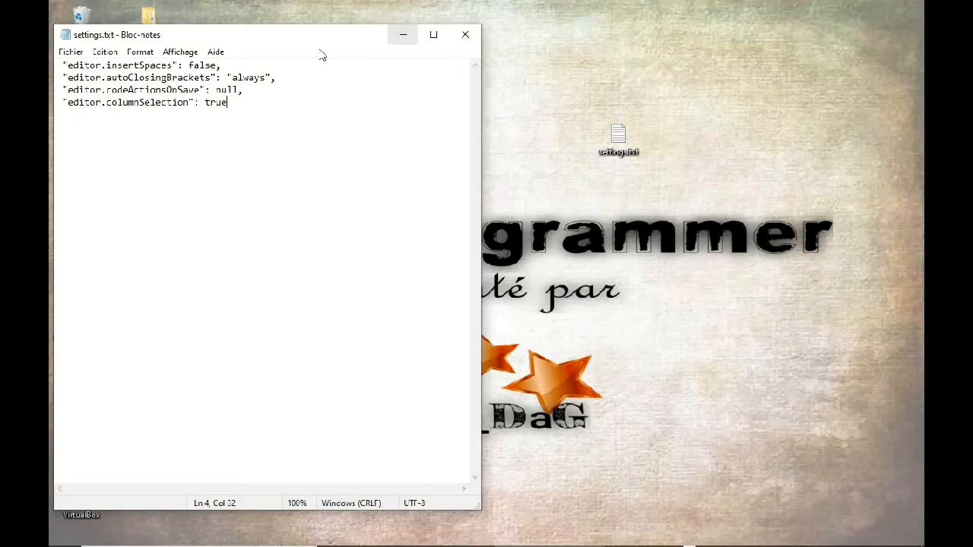
Copy all the setting lines from settings.txt and switch back to settings.json in Visual Studio Code
{"action": "left_click_drag", "start_coordinate": [69, 112], "coordinate": [227, 77]}
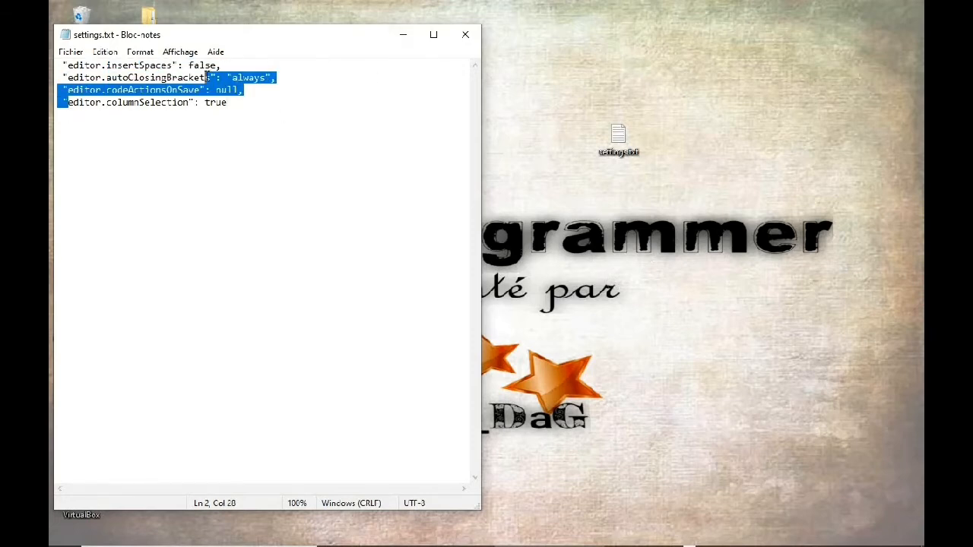
{"action": "left_click", "coordinate": [209, 199]}
{"action": "key", "text": "ctrl+a"}
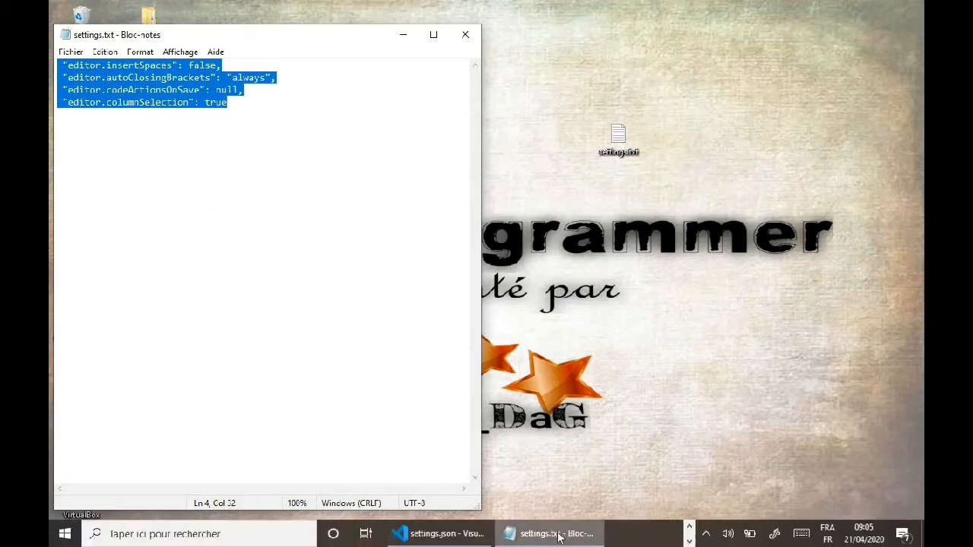
{"action": "left_click", "coordinate": [458, 540]}
Delete all the setting entries between the braces of settings.json, including the leftover characters on line 3
{"action": "left_click", "coordinate": [456, 293]}
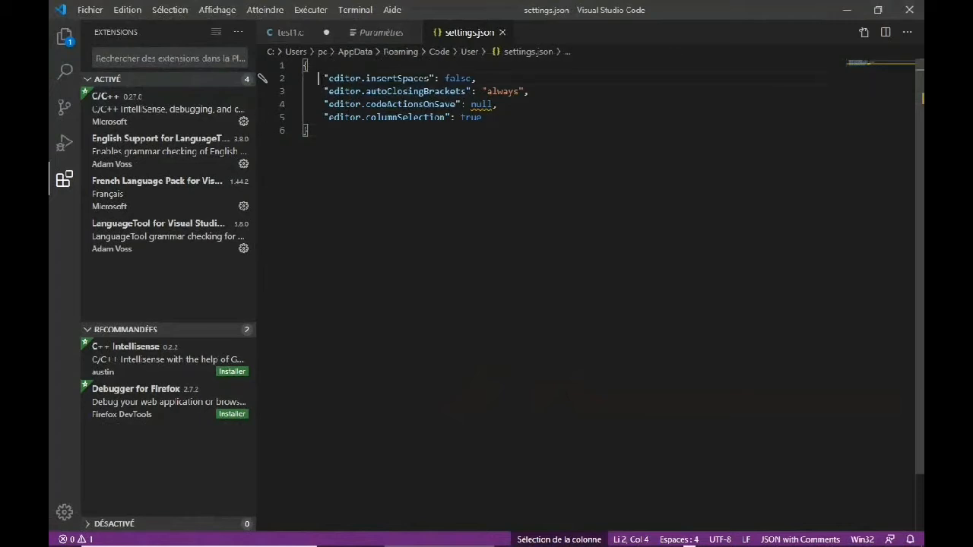
{"action": "left_click_drag", "start_coordinate": [324, 78], "coordinate": [507, 119]}
{"action": "key", "text": "Delete"}
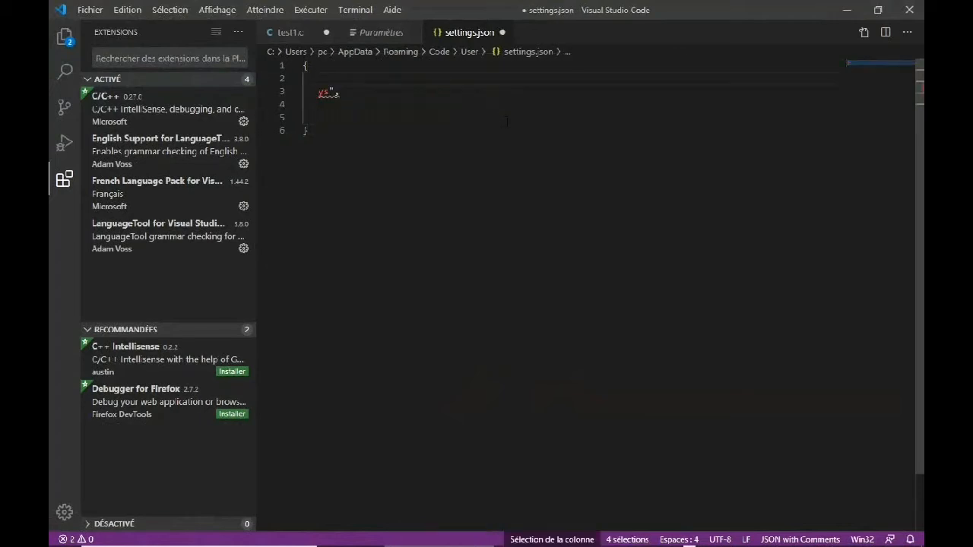
{"action": "left_click_drag", "start_coordinate": [314, 91], "coordinate": [365, 95]}
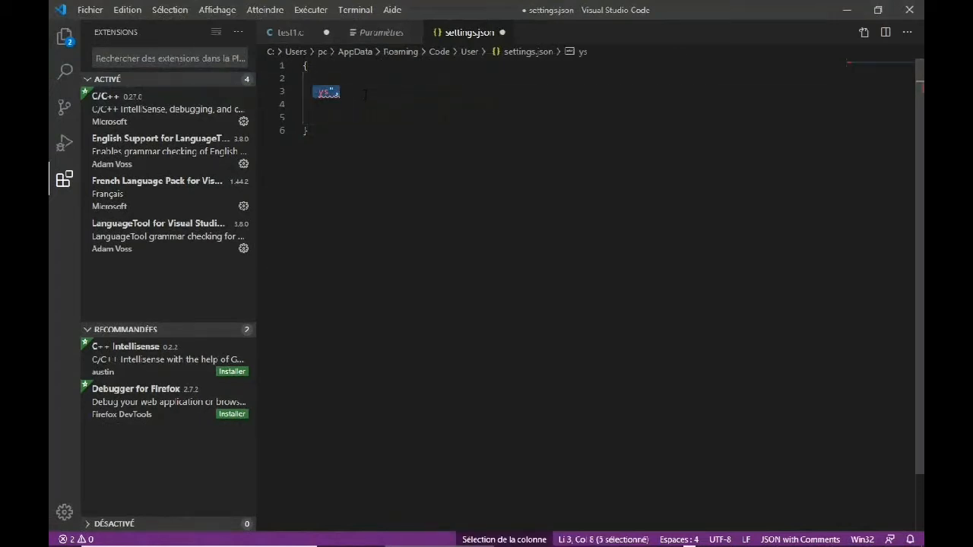
{"action": "key", "text": "Delete"}
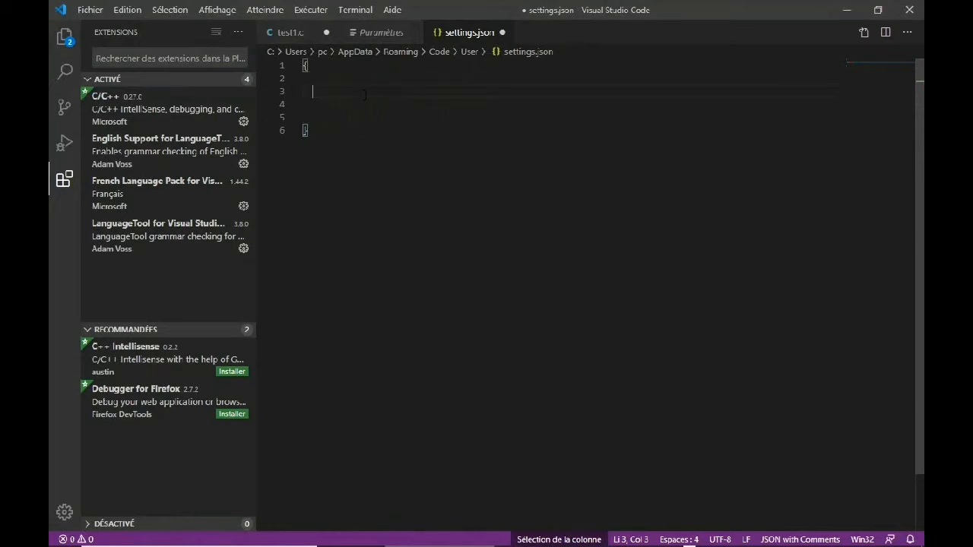
Paste the four copied settings back between the braces of settings.json, save the file, and close it
{"action": "key", "text": "ctrl+z"}
{"action": "key", "text": "ctrl+z"}
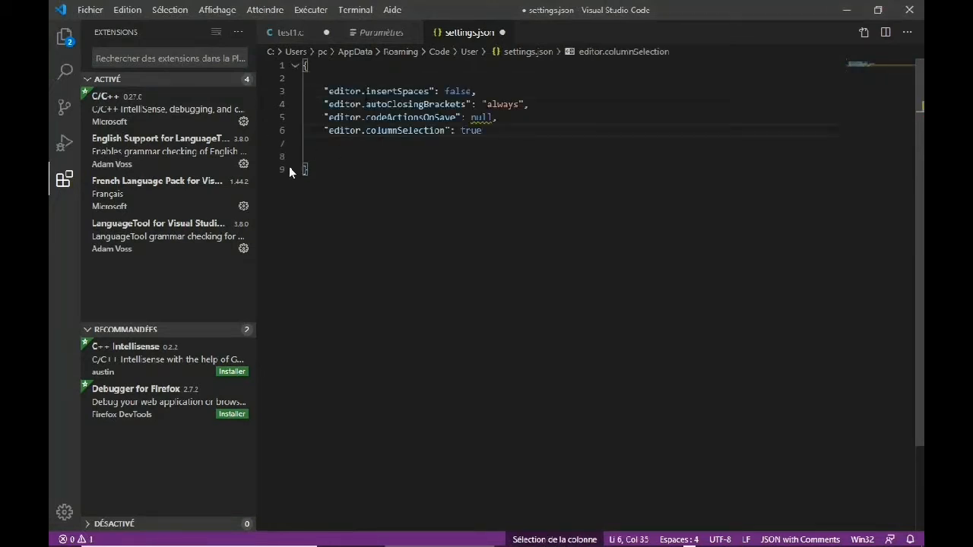
{"action": "key", "text": "ctrl+s"}
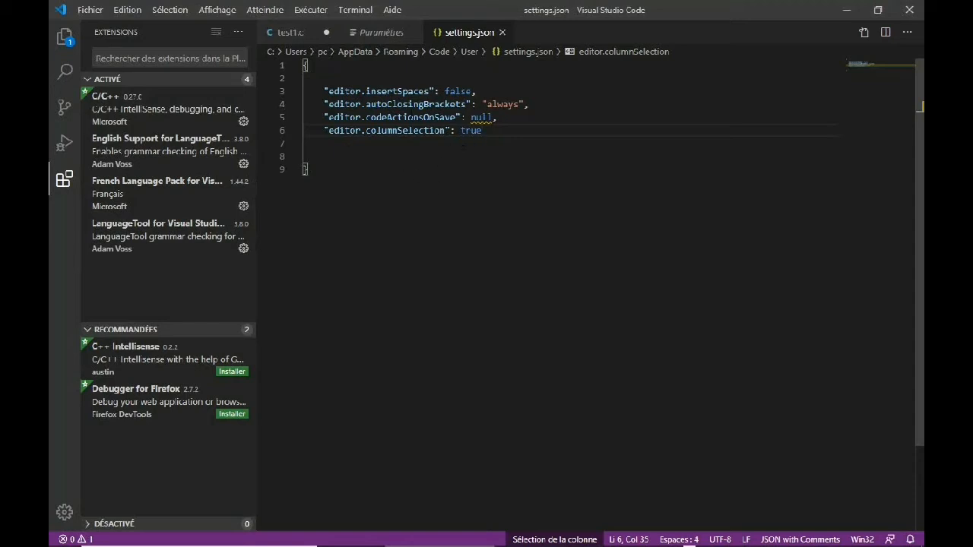
{"action": "left_click", "coordinate": [502, 32]}
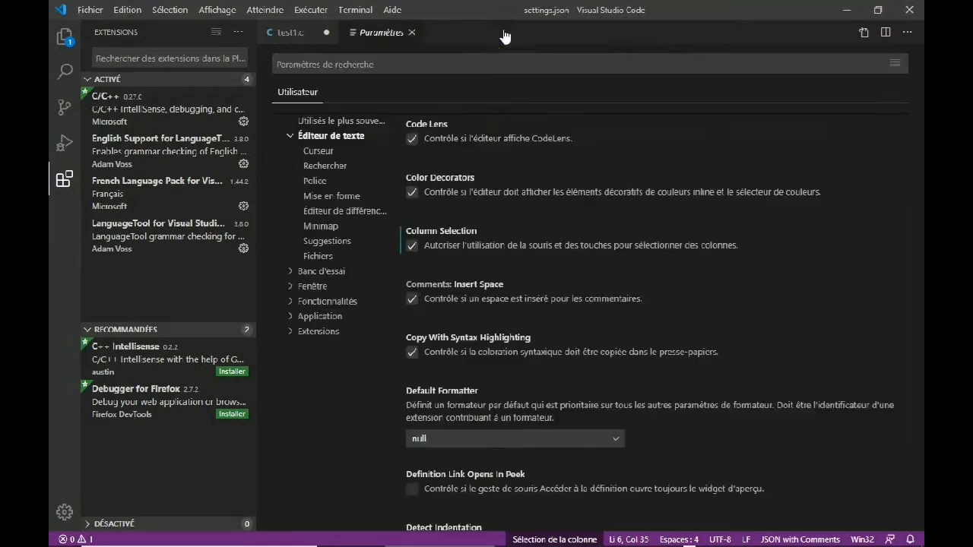
Examine the further text editor options in the user settings and close the settings page
{"action": "scroll", "coordinate": [469, 285], "scroll_direction": "down", "scroll_amount": 2}
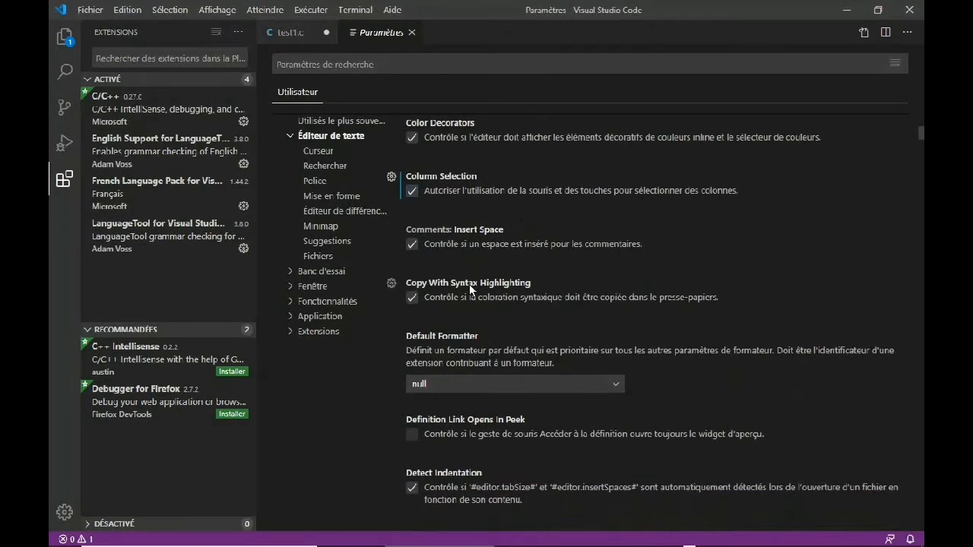
{"action": "scroll", "coordinate": [469, 284], "scroll_direction": "down", "scroll_amount": 5}
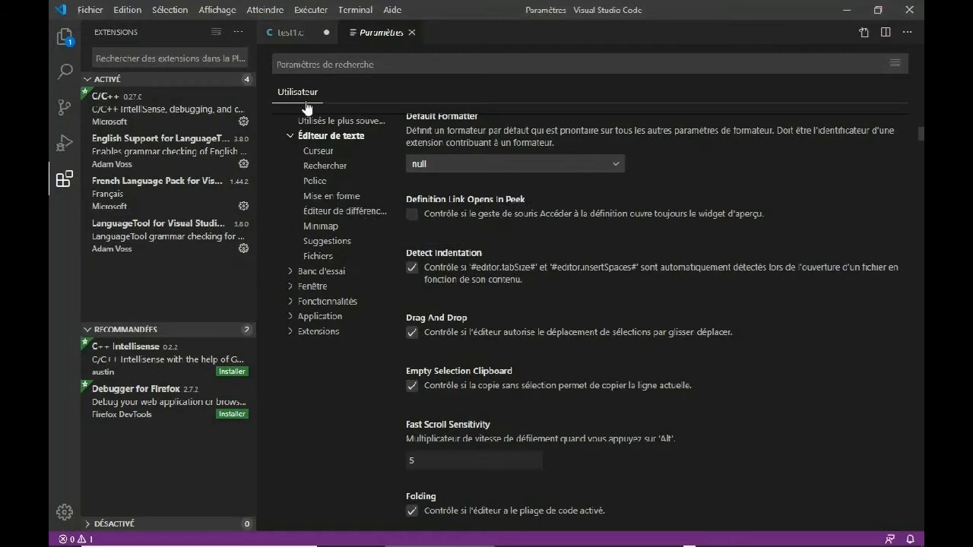
{"action": "left_click", "coordinate": [412, 32]}
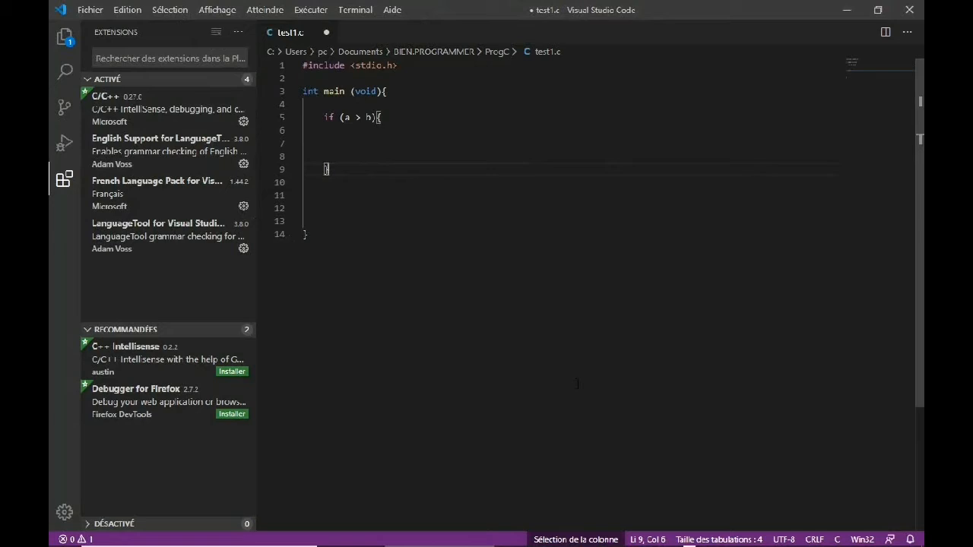
Change the color theme to Monokai
{"action": "key", "text": "ctrl+k"}
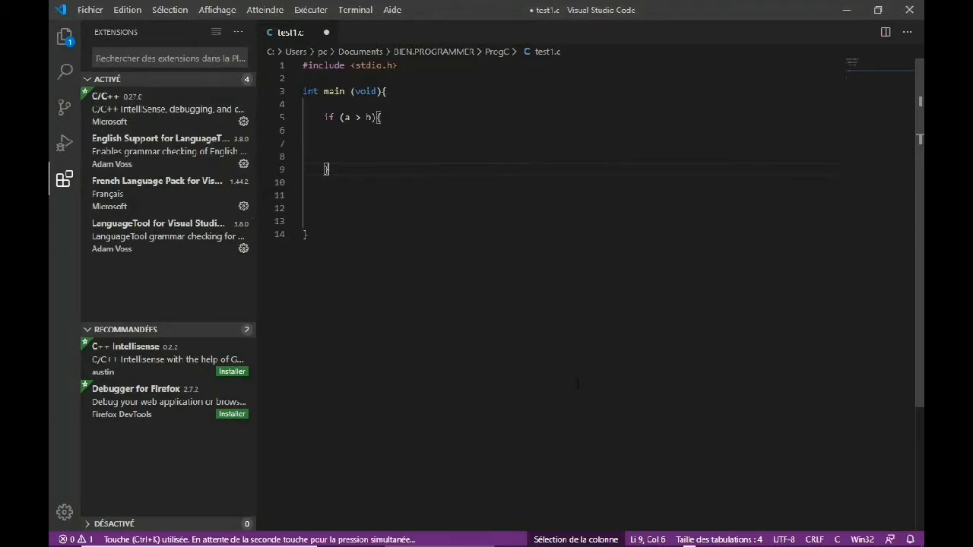
{"action": "key", "text": "ctrl+t"}
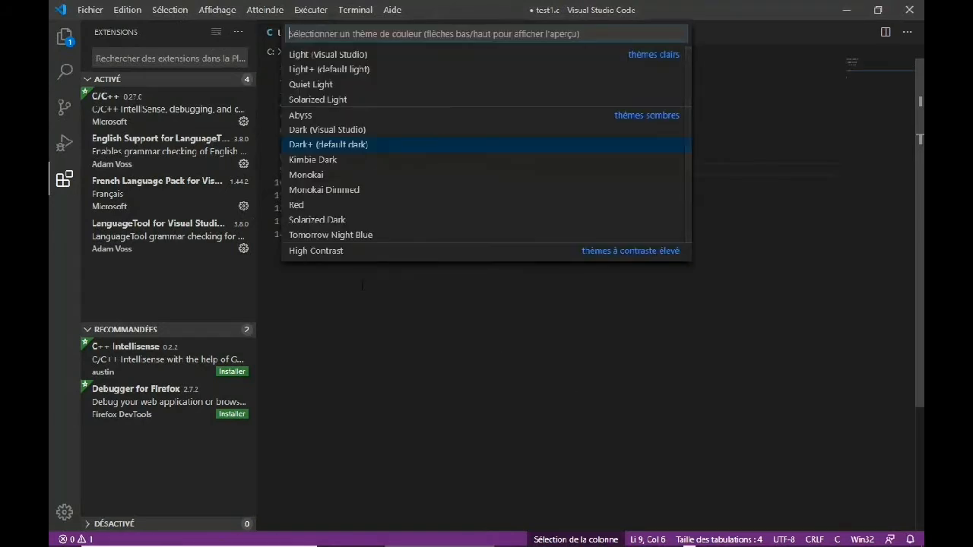
{"action": "left_click", "coordinate": [351, 178]}
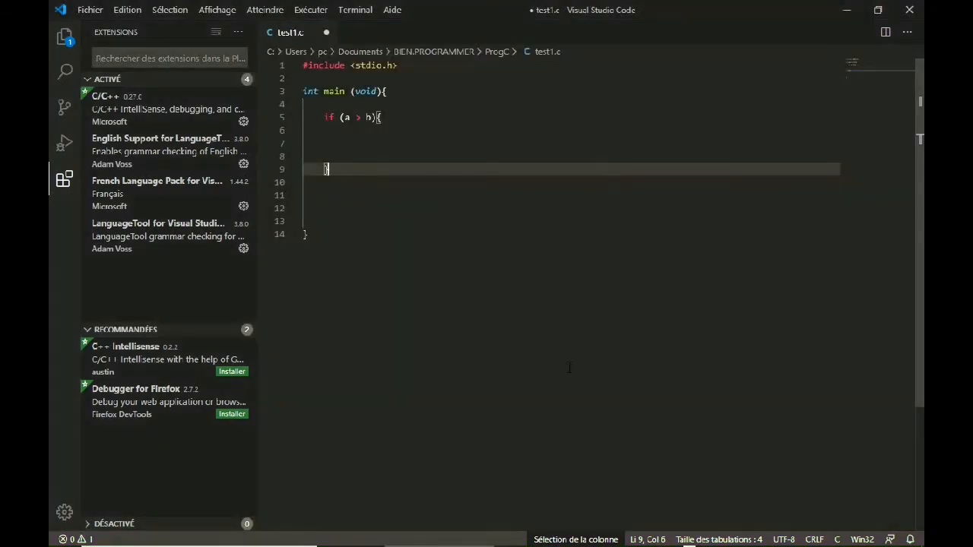
Try the Red color theme, followed by the Abyss color theme
{"action": "key", "text": "ctrl+k"}
{"action": "key", "text": "ctrl+t"}
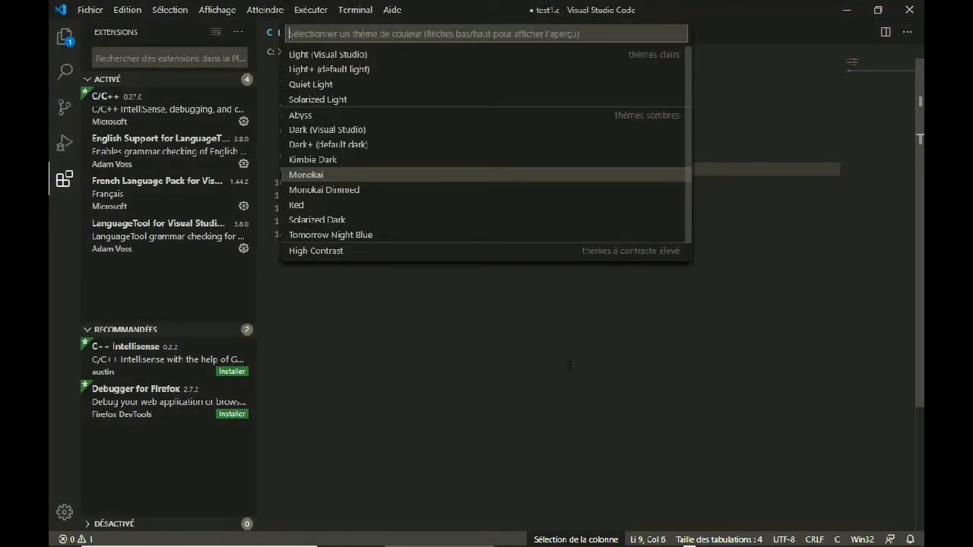
{"action": "left_click", "coordinate": [313, 207]}
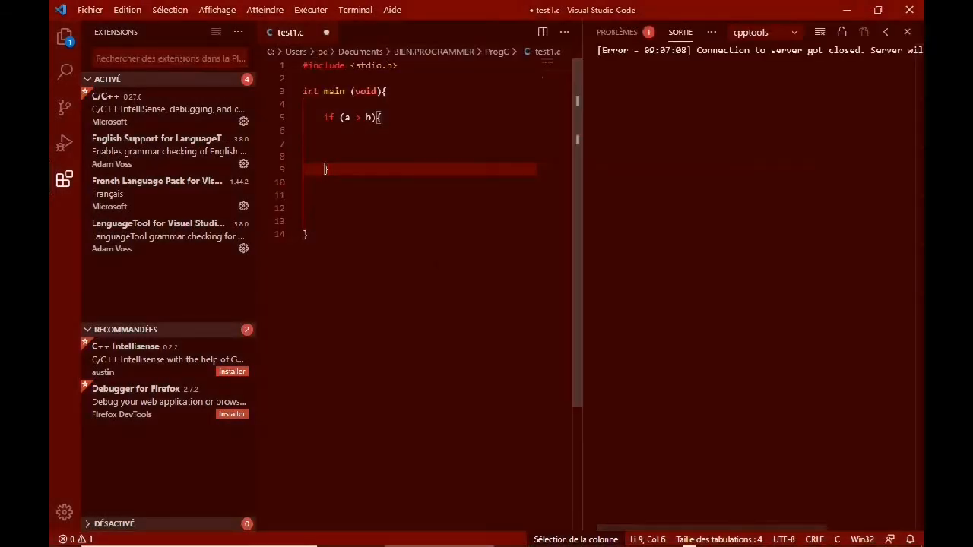
{"action": "key", "text": "ctrl+k"}
{"action": "key", "text": "ctrl+t"}
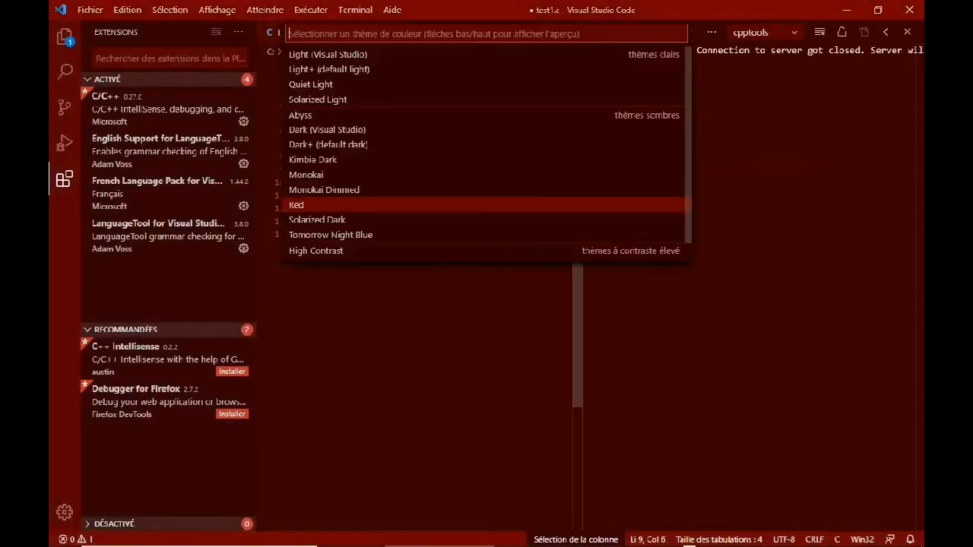
{"action": "left_click", "coordinate": [340, 117]}
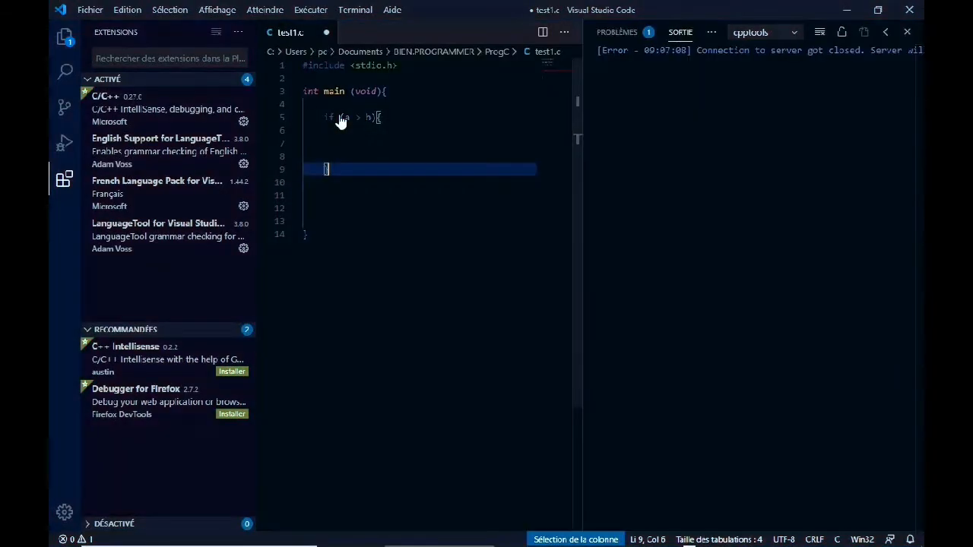
Close the output panel and change the color theme to Dark+ (default dark)
{"action": "left_click", "coordinate": [907, 32]}
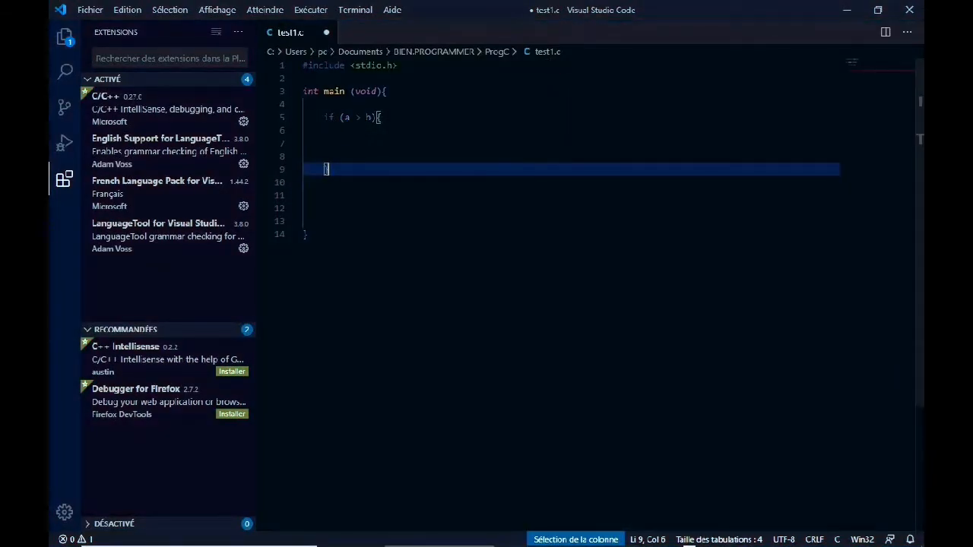
{"action": "key", "text": "ctrl+k"}
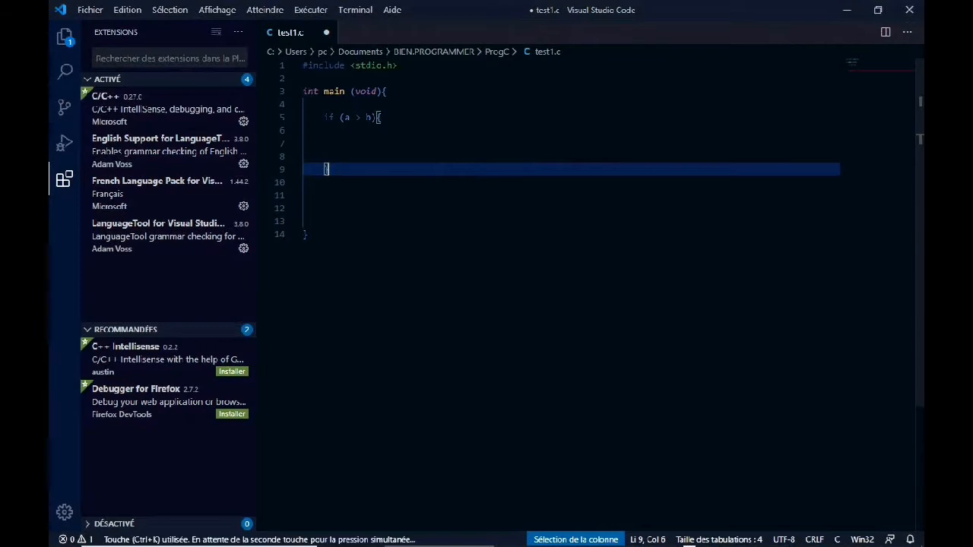
{"action": "key", "text": "ctrl+t"}
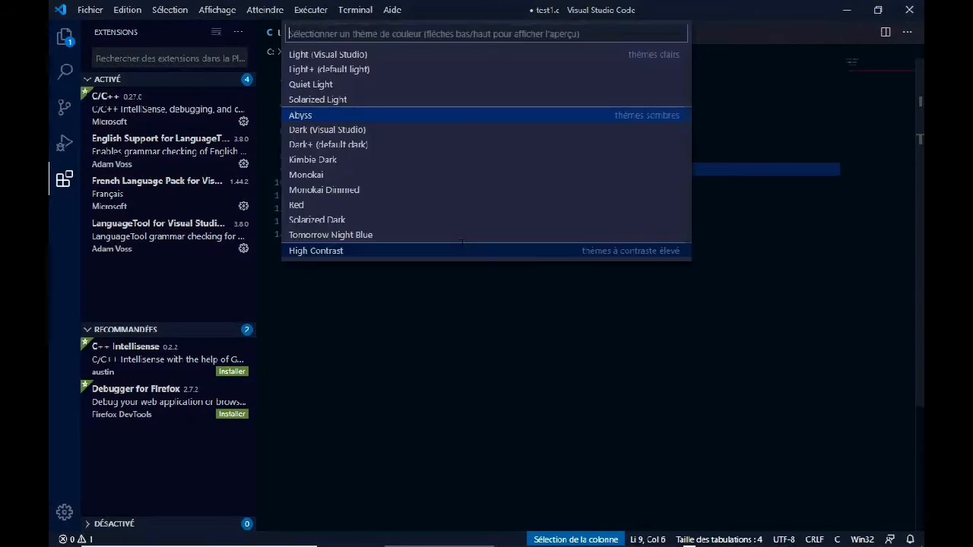
{"action": "left_click", "coordinate": [349, 144]}
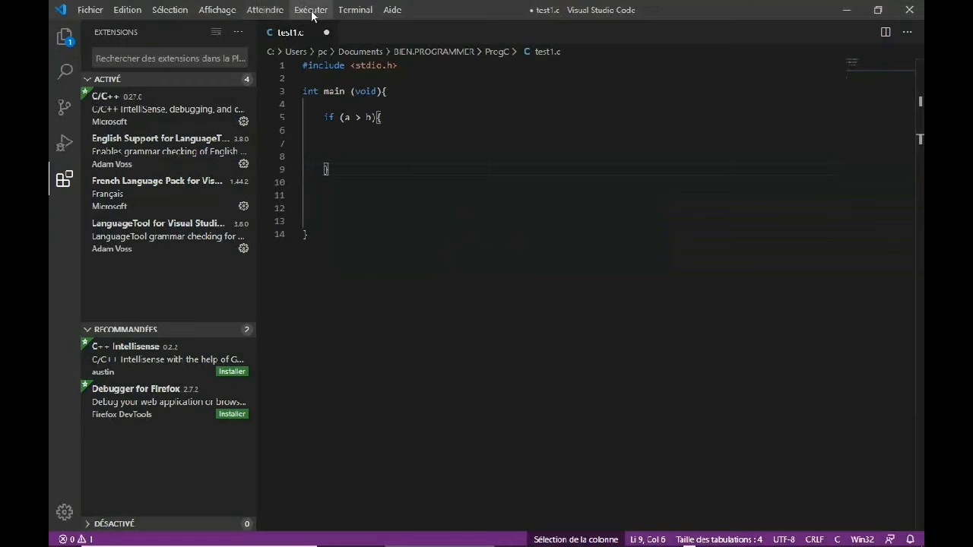
{"action": "left_click", "coordinate": [351, 16]}
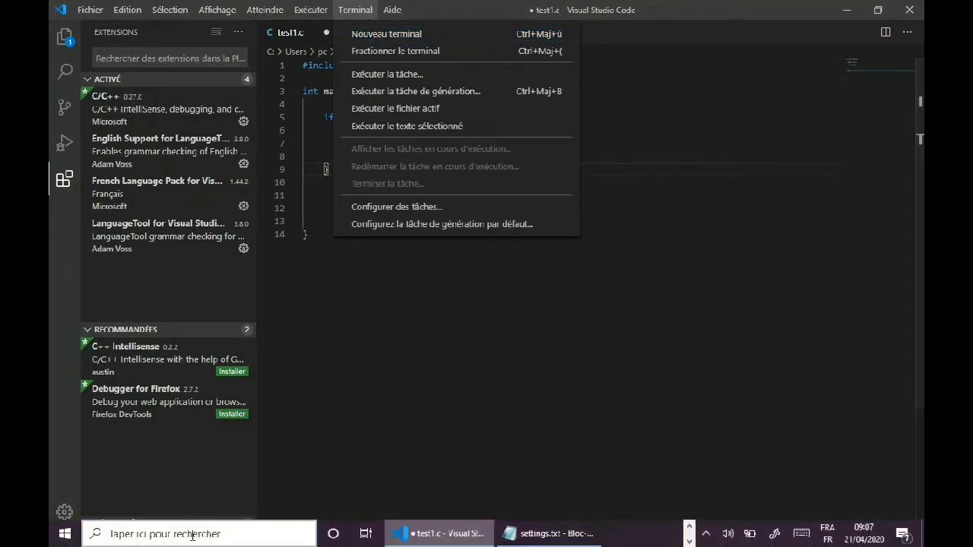
{"action": "left_click", "coordinate": [185, 534]}
{"action": "type", "text": "invi"}
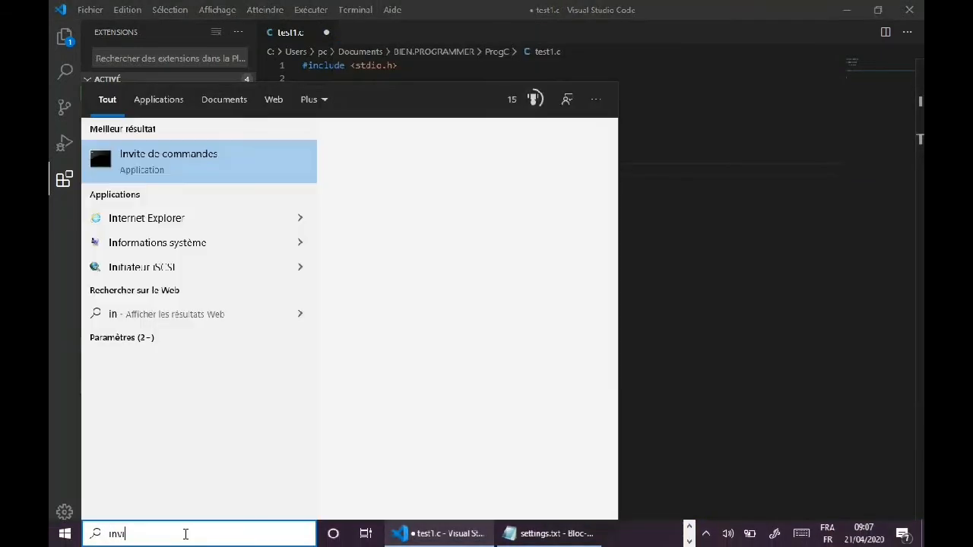
{"action": "key", "text": "Escape"}
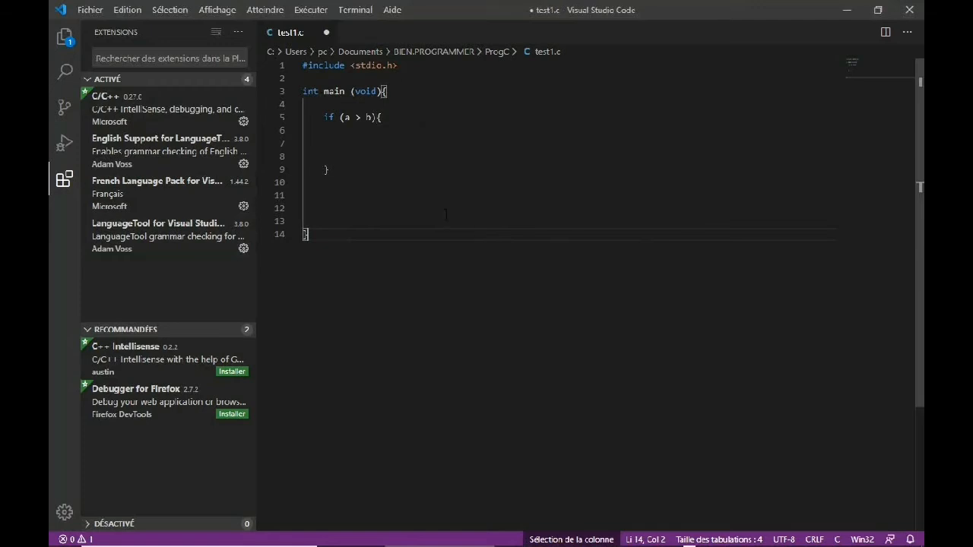
Open a new integrated PowerShell terminal
{"action": "left_click", "coordinate": [353, 10]}
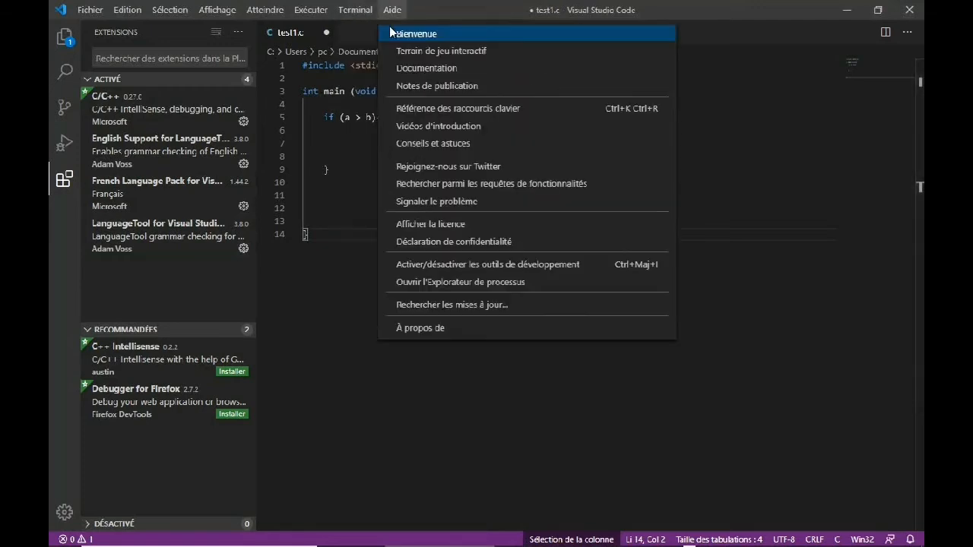
{"action": "left_click", "coordinate": [367, 34]}
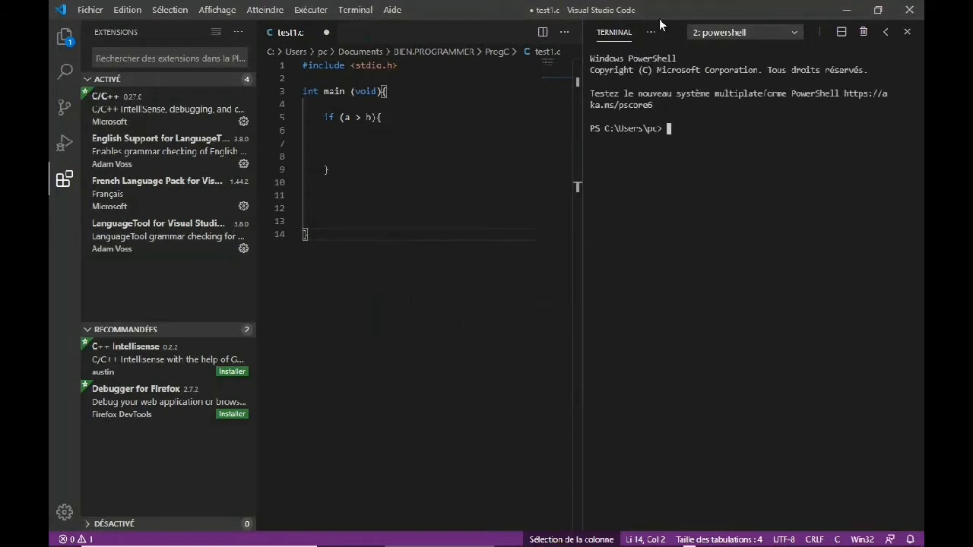
Try docking the terminal panel below the editor, followed by docking it to the left of the code
{"action": "right_click", "coordinate": [617, 41]}
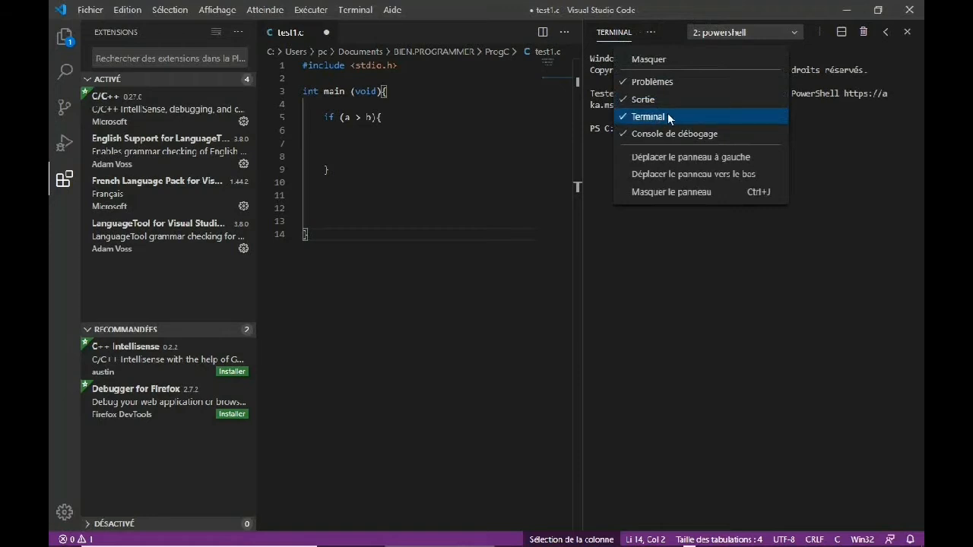
{"action": "left_click", "coordinate": [686, 176]}
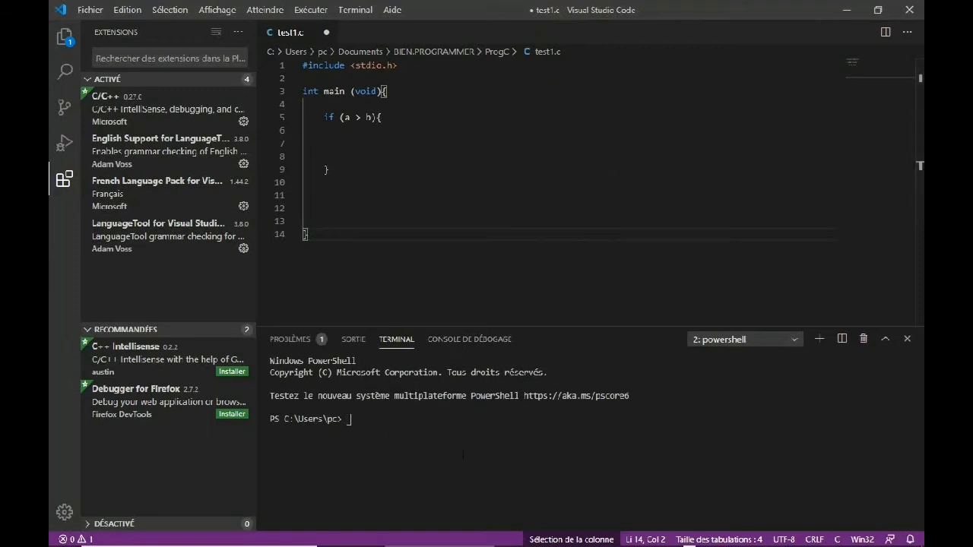
{"action": "right_click", "coordinate": [397, 345]}
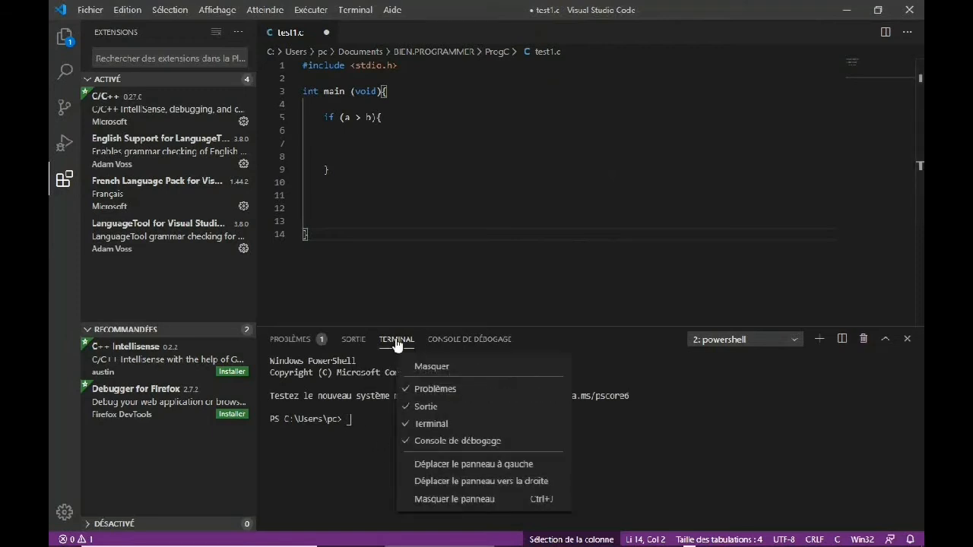
{"action": "left_click", "coordinate": [456, 469]}
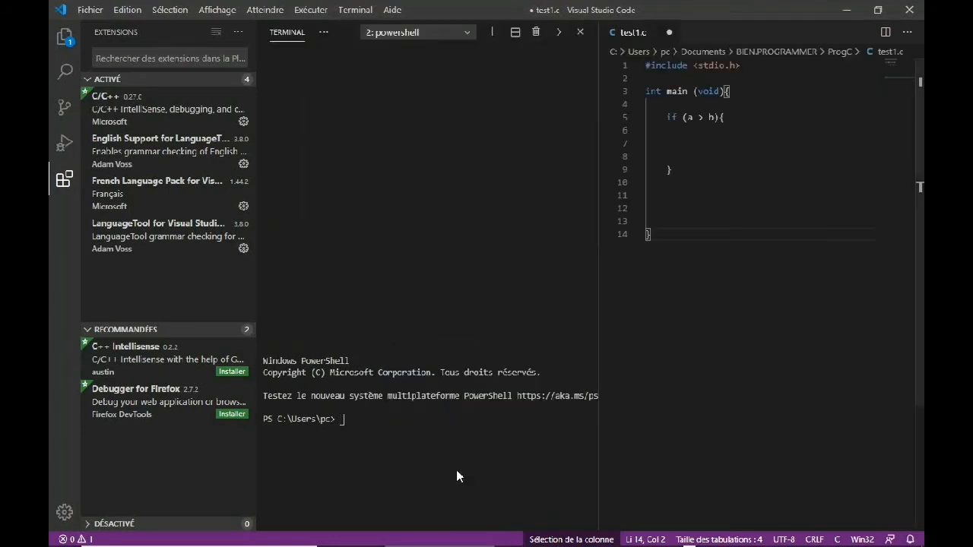
Hide the Extensions sidebar, and dock the terminal panel to the right of the code, slightly narrower
{"action": "left_click", "coordinate": [63, 181]}
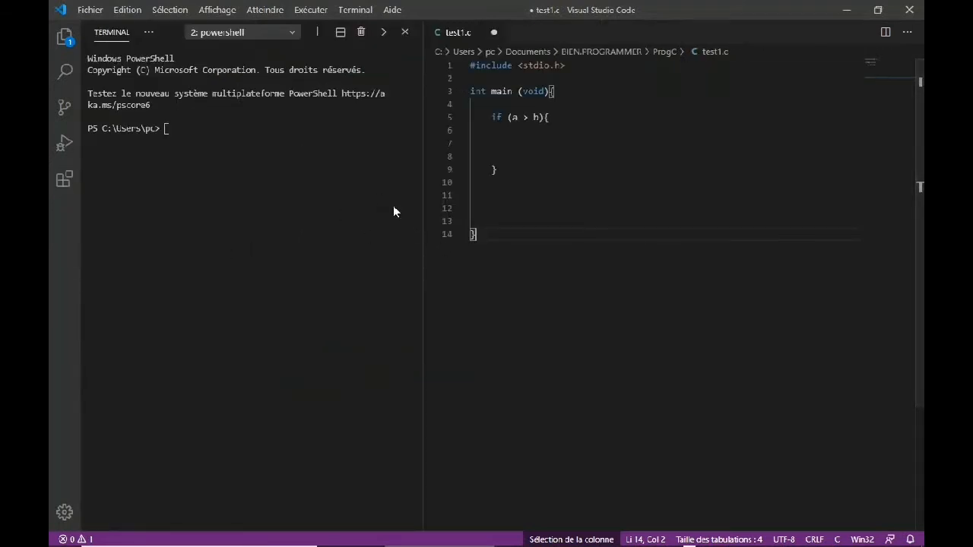
{"action": "right_click", "coordinate": [114, 36]}
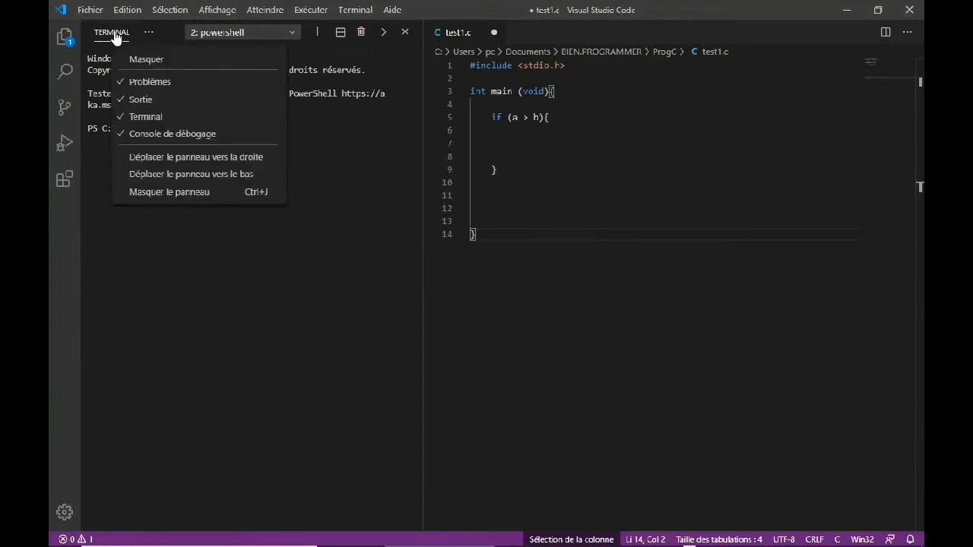
{"action": "left_click", "coordinate": [177, 160]}
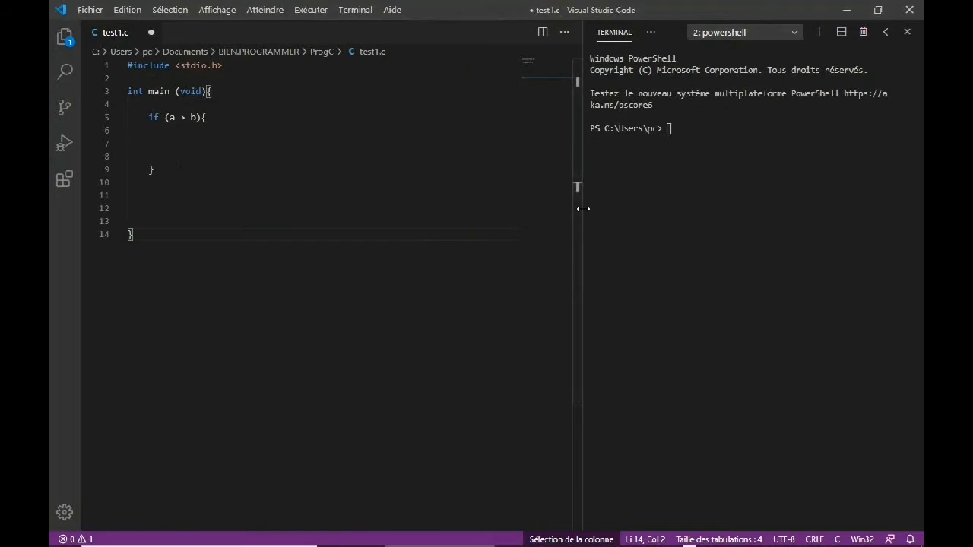
{"action": "left_click_drag", "start_coordinate": [584, 208], "coordinate": [600, 235]}
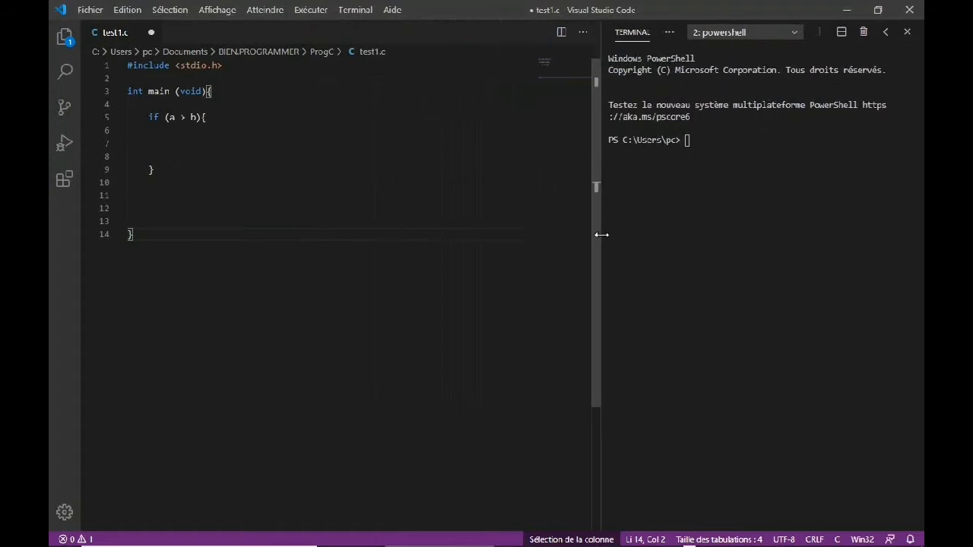
{"action": "left_click", "coordinate": [227, 142]}
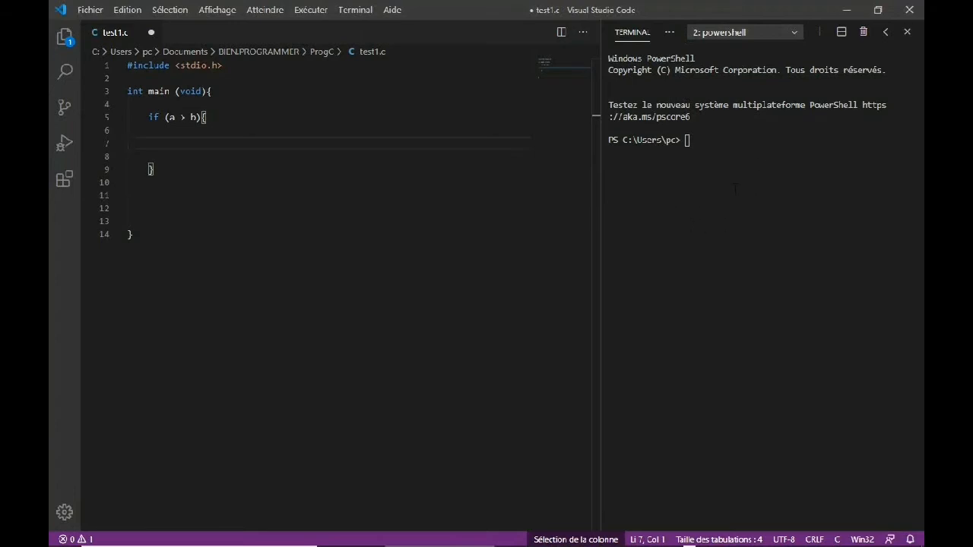
Run the gcc command without arguments in the PowerShell terminal
{"action": "left_click", "coordinate": [796, 35]}
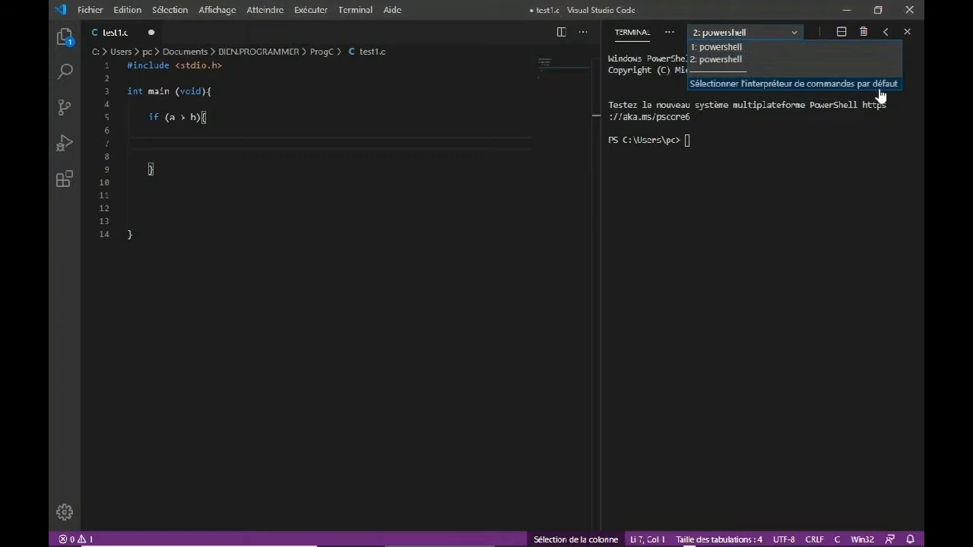
{"action": "left_click", "coordinate": [730, 212]}
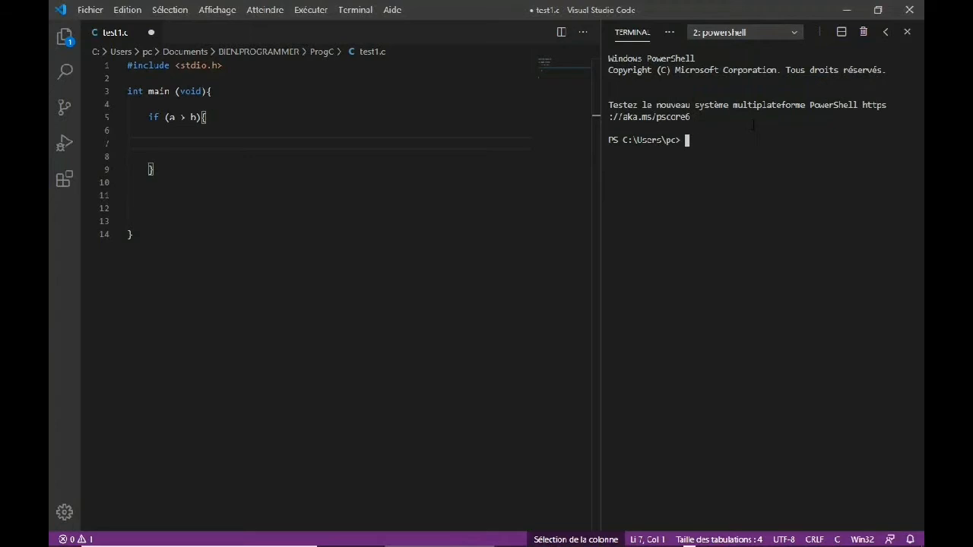
{"action": "type", "text": "gcc"}
{"action": "key", "text": "Return"}
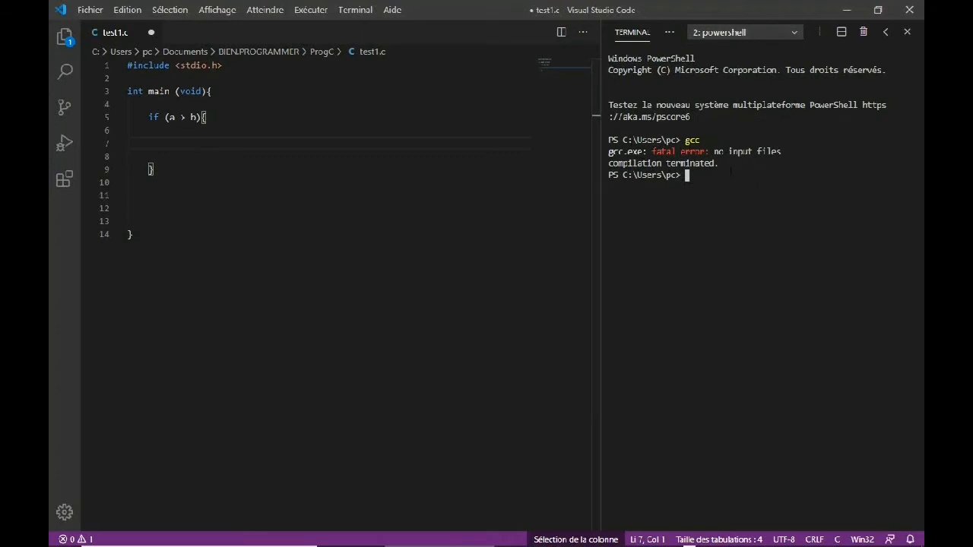
Clear the terminal output with the cls command, leaving the prompt empty
{"action": "type", "text": "cls"}
{"action": "key", "text": "Return"}
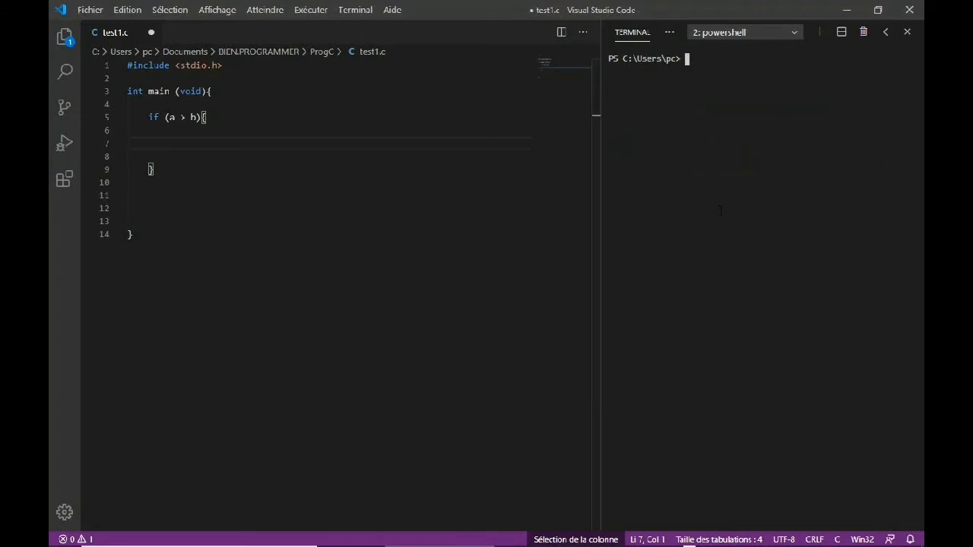
{"action": "type", "text": "cls"}
{"action": "key", "text": "BackSpace"}
{"action": "key", "text": "BackSpace"}
{"action": "key", "text": "BackSpace"}
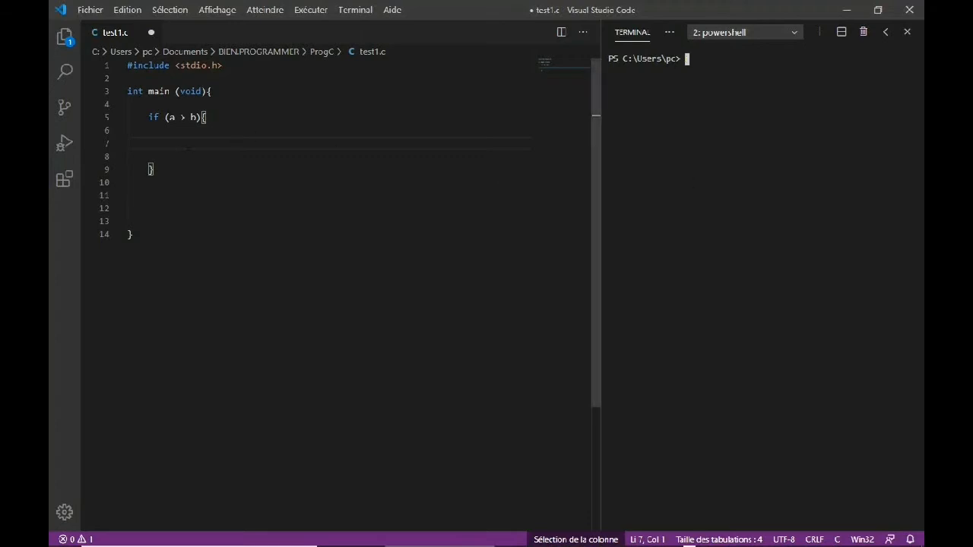
Delete the if (a > b) block with its braces from the main function in test1.c
{"action": "left_click", "coordinate": [187, 143]}
{"action": "left_click_drag", "start_coordinate": [148, 117], "coordinate": [221, 168]}
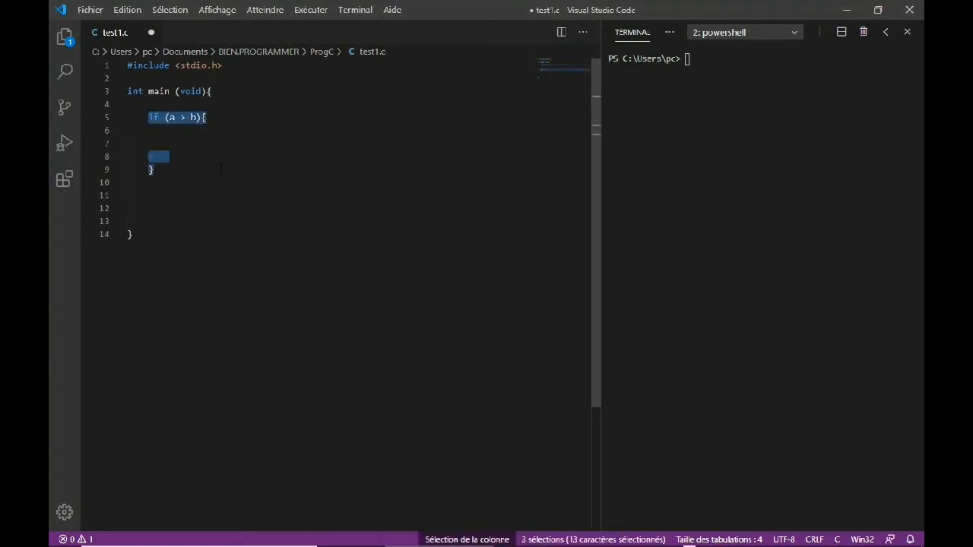
{"action": "key", "text": "BackSpace"}
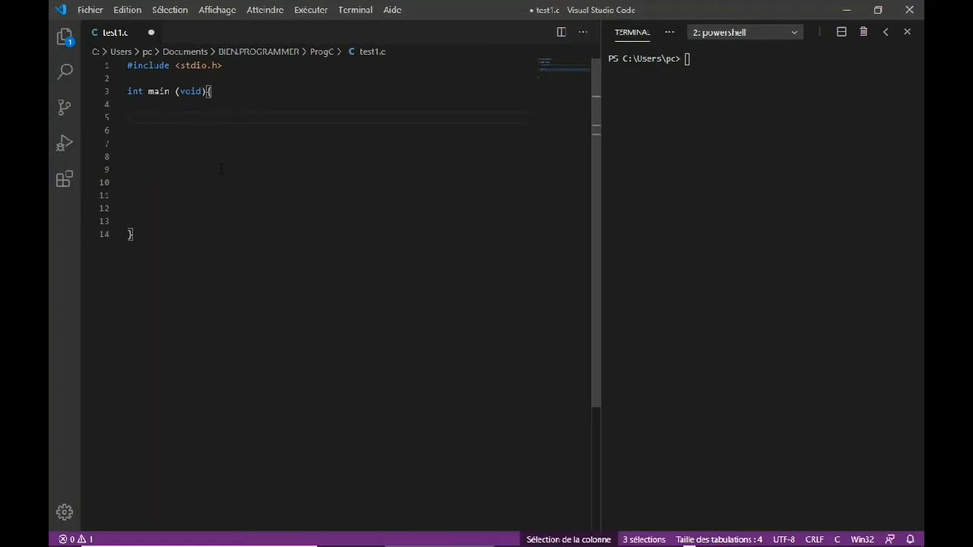
{"action": "key", "text": "Escape"}
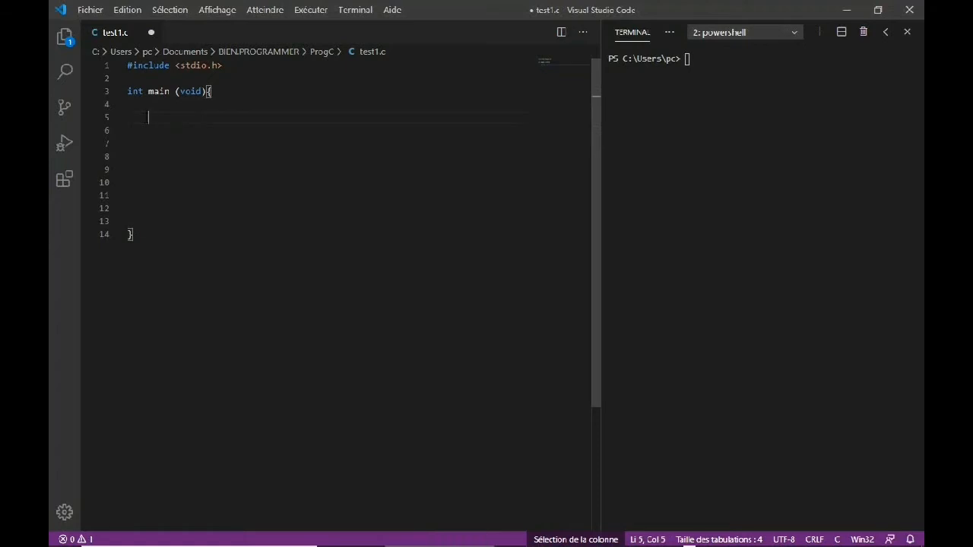
Write printf("Bonjour"); on line 5 of the main function, followed by two line breaks
{"action": "type", "text": "print"}
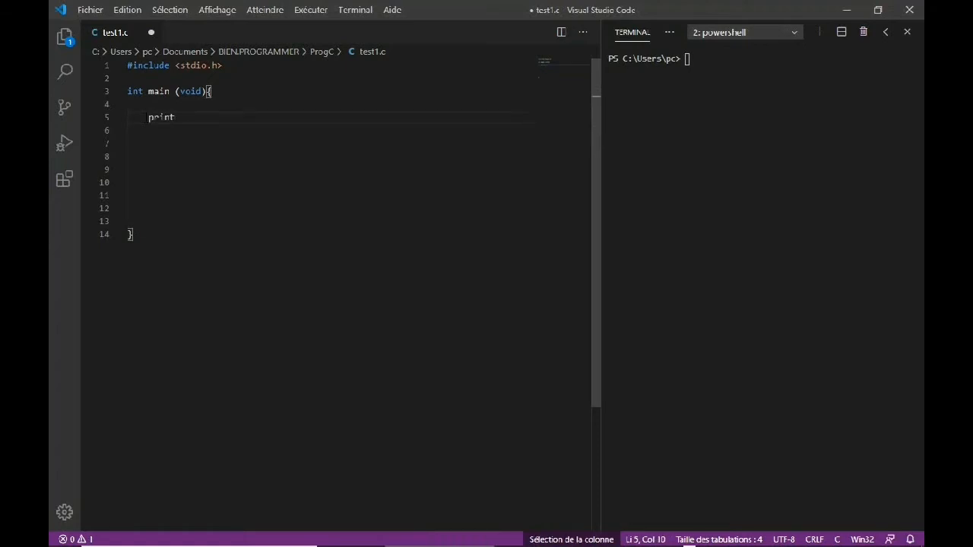
{"action": "type", "text": "f(\"Bonjour"}
{"action": "key", "text": "Right"}
{"action": "key", "text": "Right"}
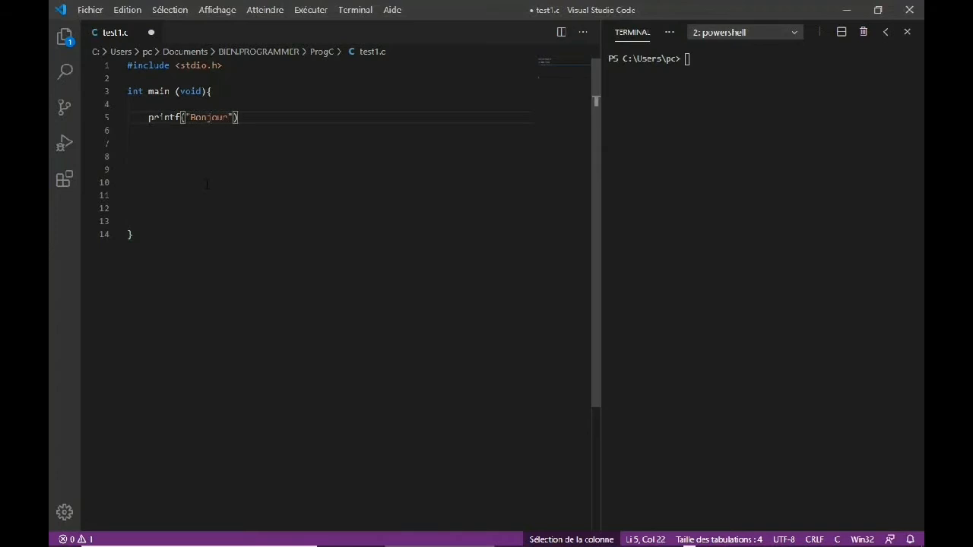
{"action": "type", "text": ";"}
{"action": "key", "text": "Return"}
{"action": "key", "text": "Return"}
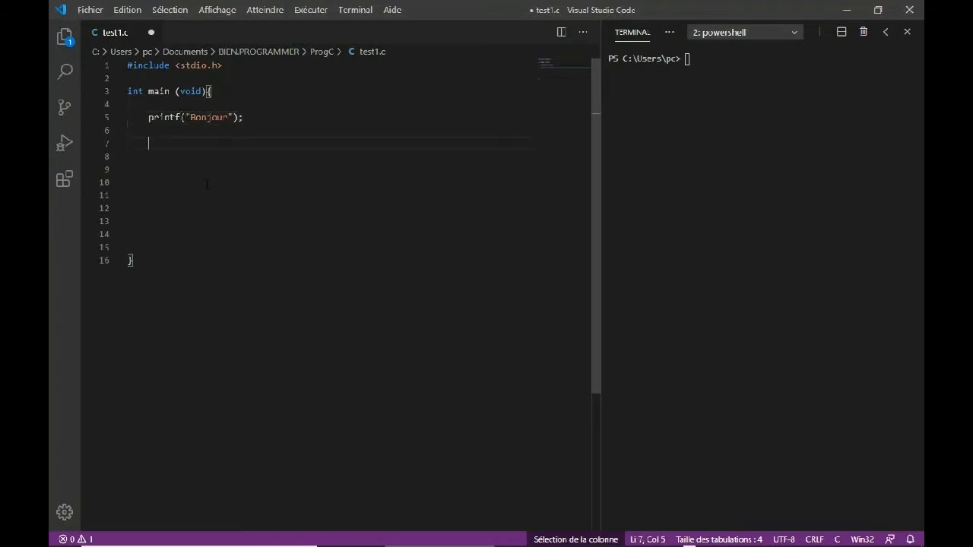
{"action": "type", "text": "prin"}
{"action": "key", "text": "BackSpace"}
{"action": "key", "text": "BackSpace"}
{"action": "key", "text": "BackSpace"}
{"action": "key", "text": "BackSpace"}
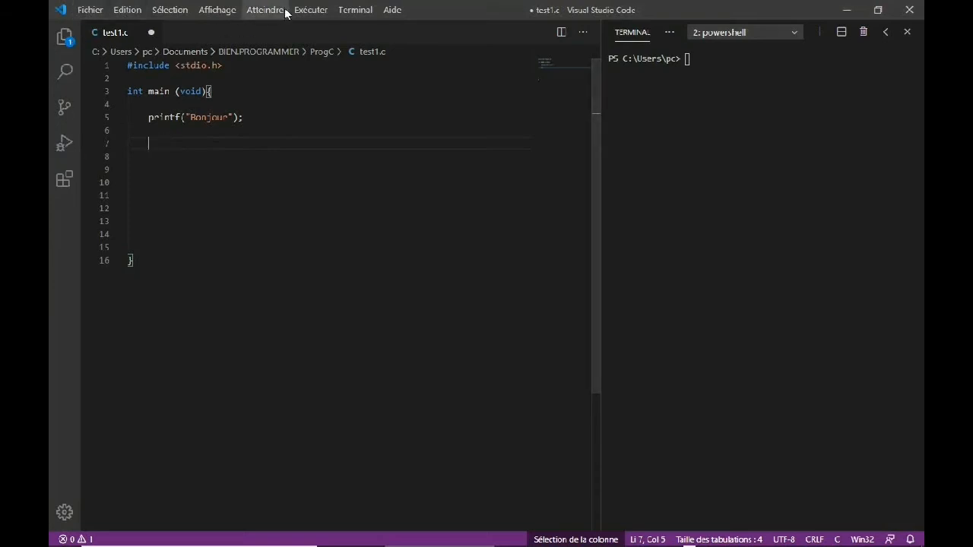
Open the Visual Studio Code user settings (Paramètres) in a new editor tab
{"action": "left_click", "coordinate": [90, 12]}
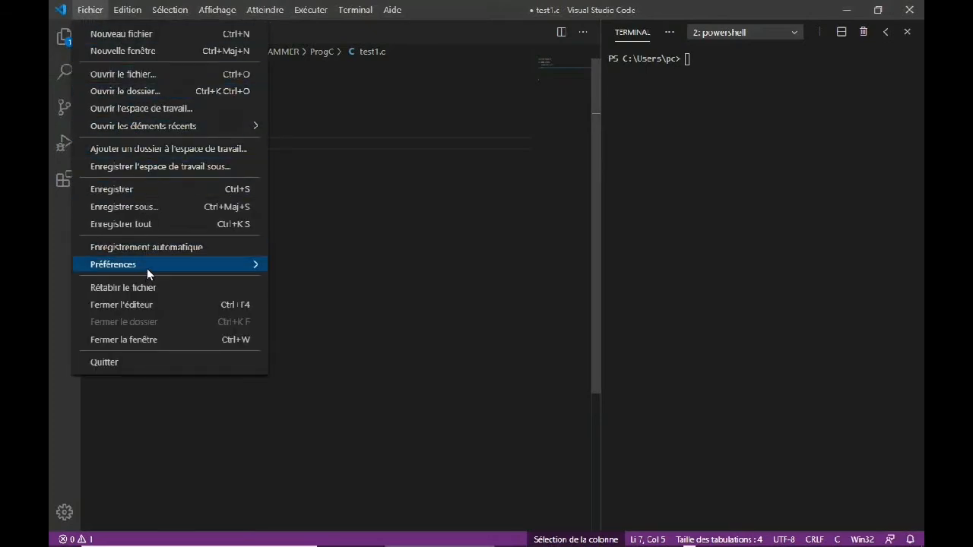
{"action": "mouse_move", "coordinate": [146, 268]}
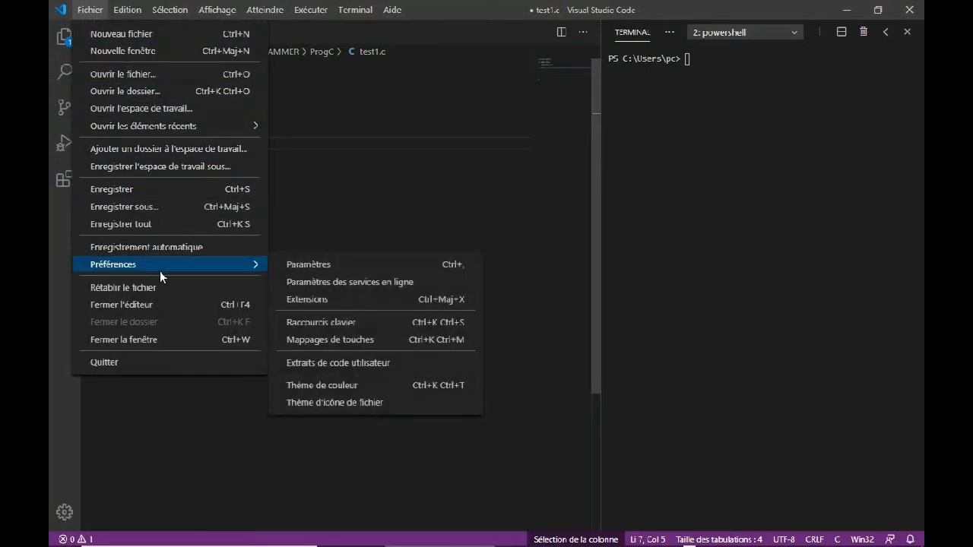
{"action": "left_click", "coordinate": [351, 265]}
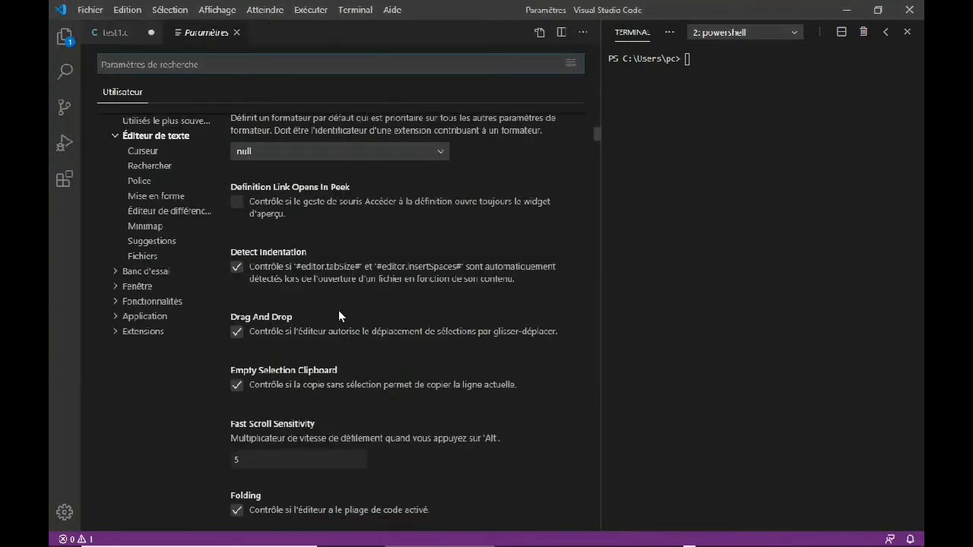
Skim the text editor settings between Code Lens and the Goto Location options
{"action": "scroll", "coordinate": [346, 311], "scroll_direction": "up", "scroll_amount": 5}
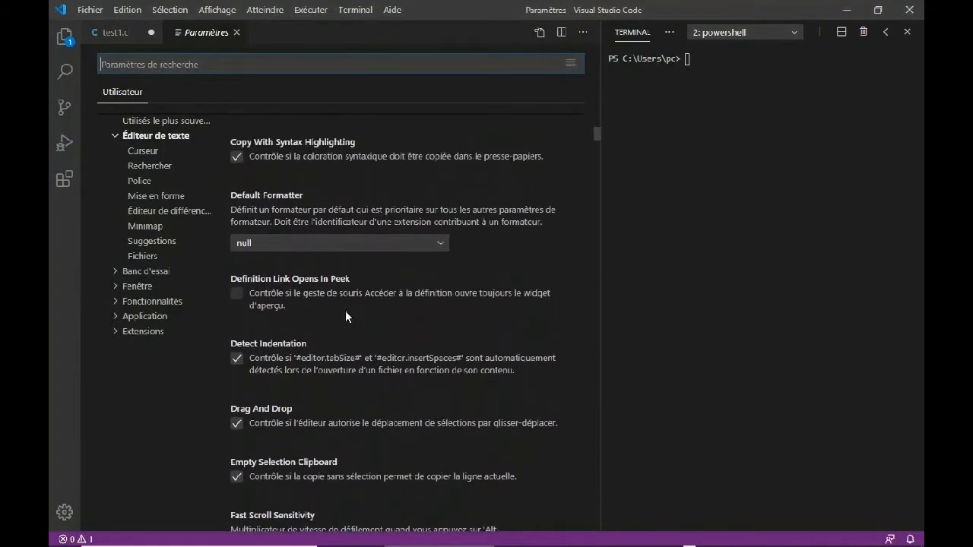
{"action": "scroll", "coordinate": [345, 310], "scroll_direction": "up", "scroll_amount": 6}
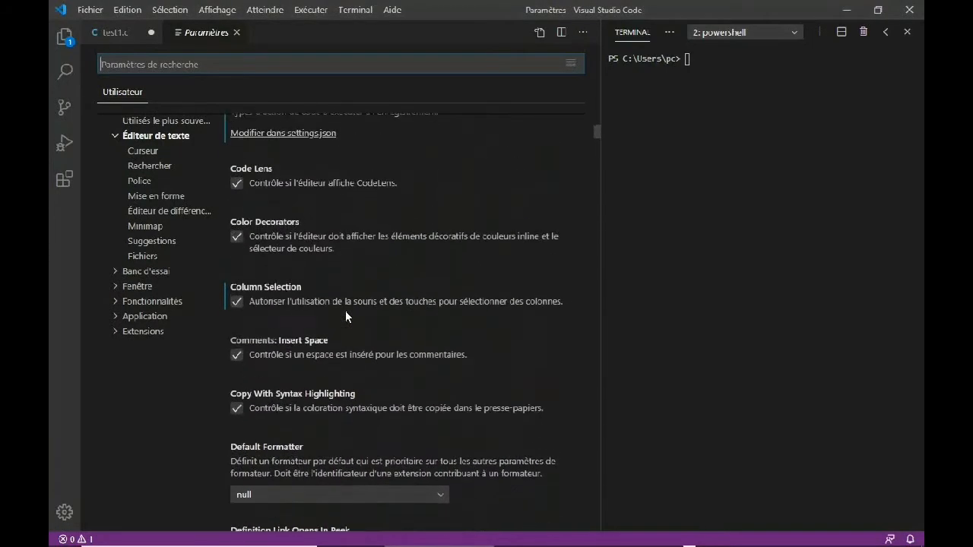
{"action": "scroll", "coordinate": [345, 311], "scroll_direction": "down", "scroll_amount": 4}
{"action": "scroll", "coordinate": [345, 312], "scroll_direction": "down", "scroll_amount": 10}
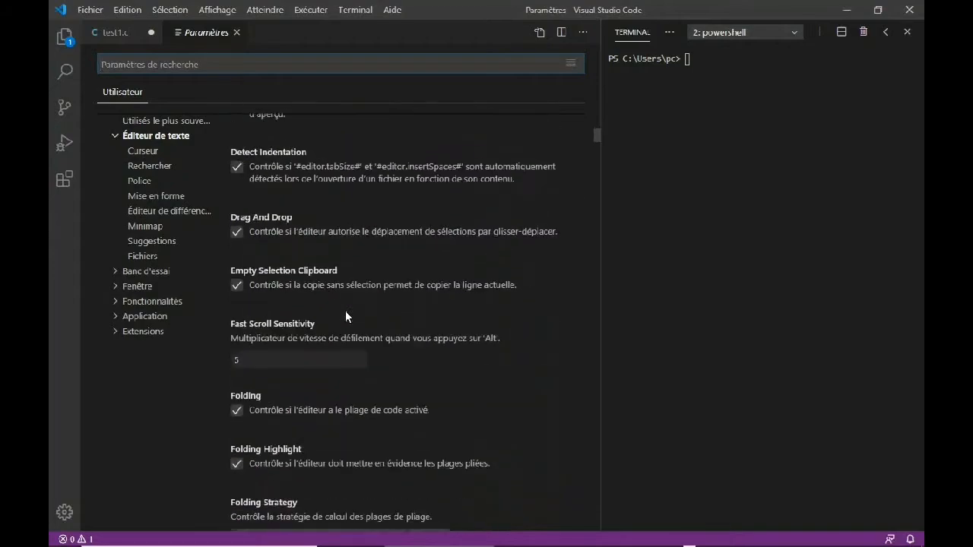
{"action": "scroll", "coordinate": [345, 314], "scroll_direction": "down", "scroll_amount": 5}
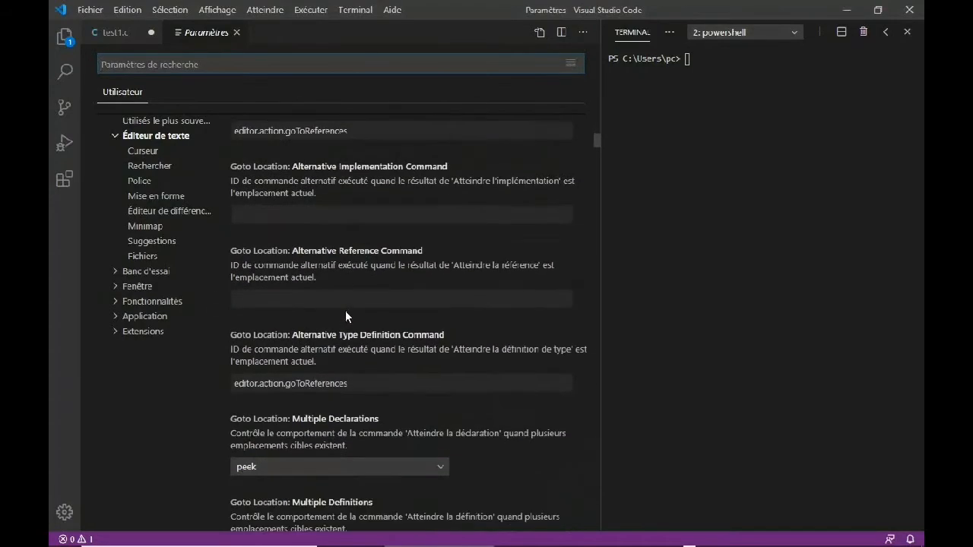
{"action": "scroll", "coordinate": [345, 310], "scroll_direction": "down", "scroll_amount": 3}
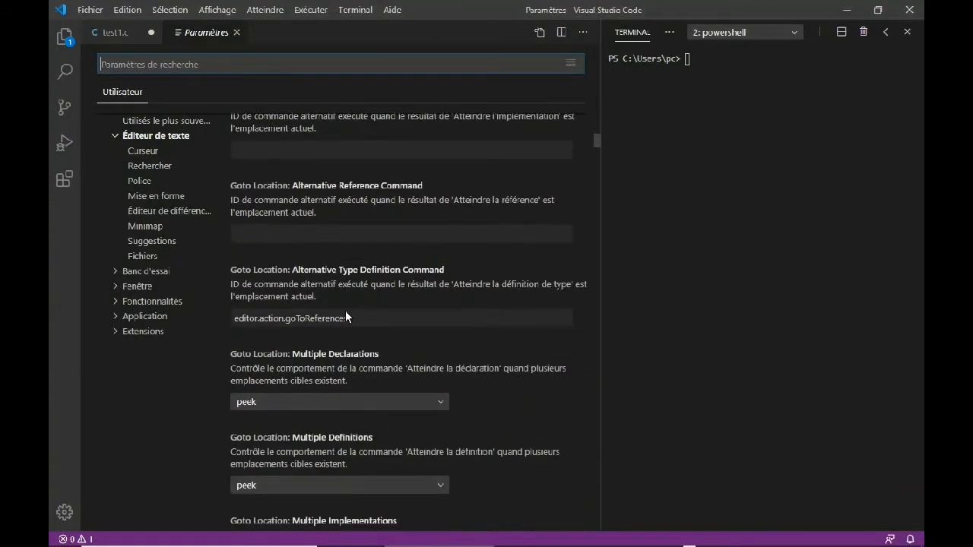
{"action": "scroll", "coordinate": [346, 315], "scroll_direction": "down", "scroll_amount": 2}
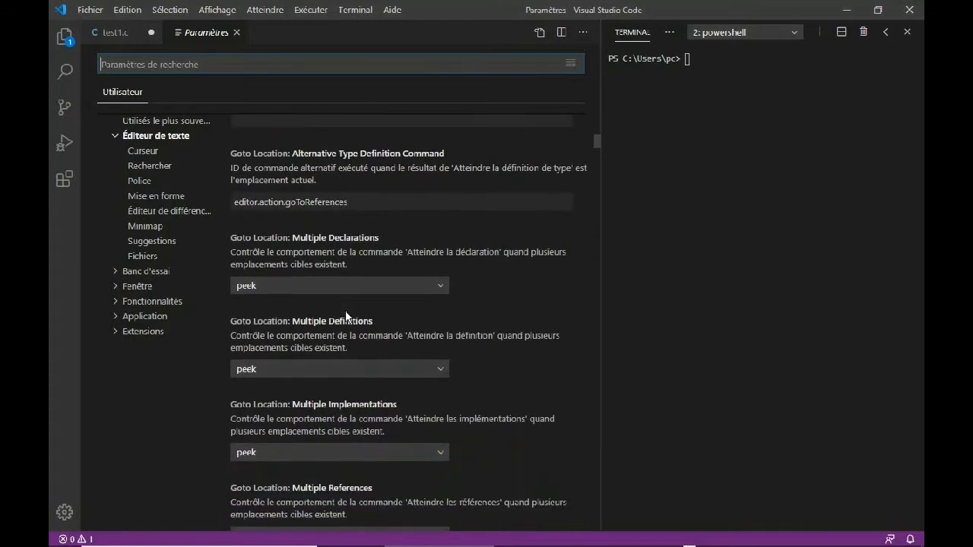
{"action": "scroll", "coordinate": [346, 314], "scroll_direction": "down", "scroll_amount": 8}
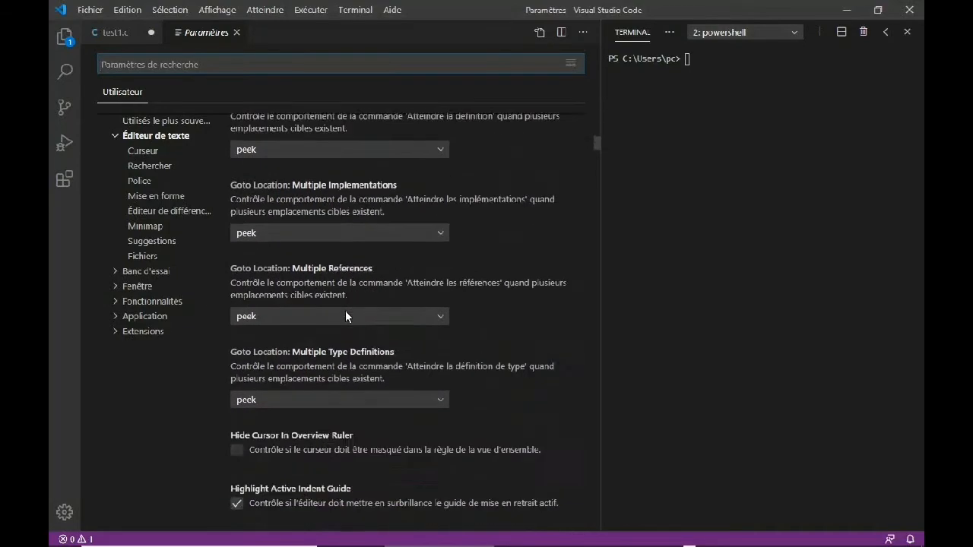
{"action": "scroll", "coordinate": [345, 316], "scroll_direction": "up", "scroll_amount": 10}
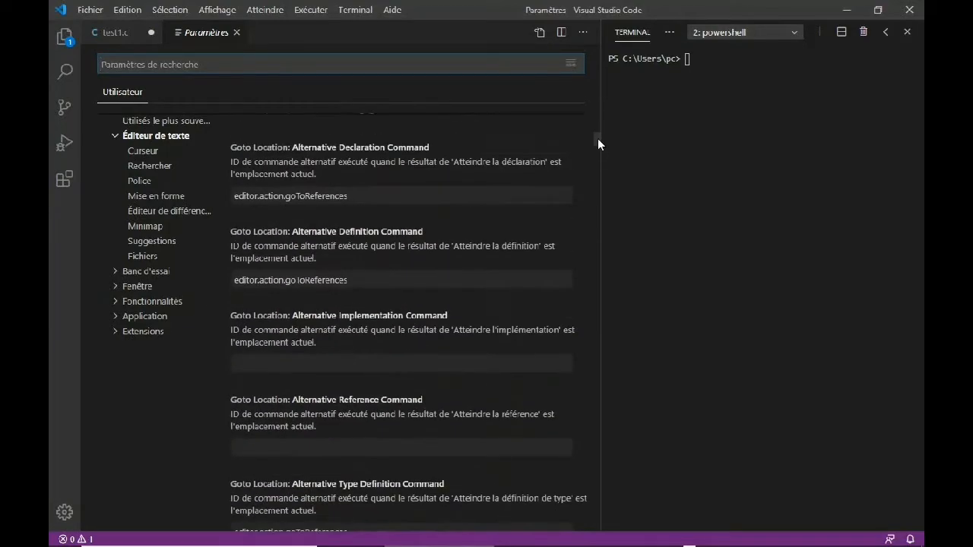
Review the most commonly used settings from Files: Auto Save through Font Size, Tab Size and Word Wrap to Files: Associations
{"action": "left_click_drag", "start_coordinate": [598, 142], "coordinate": [606, 97]}
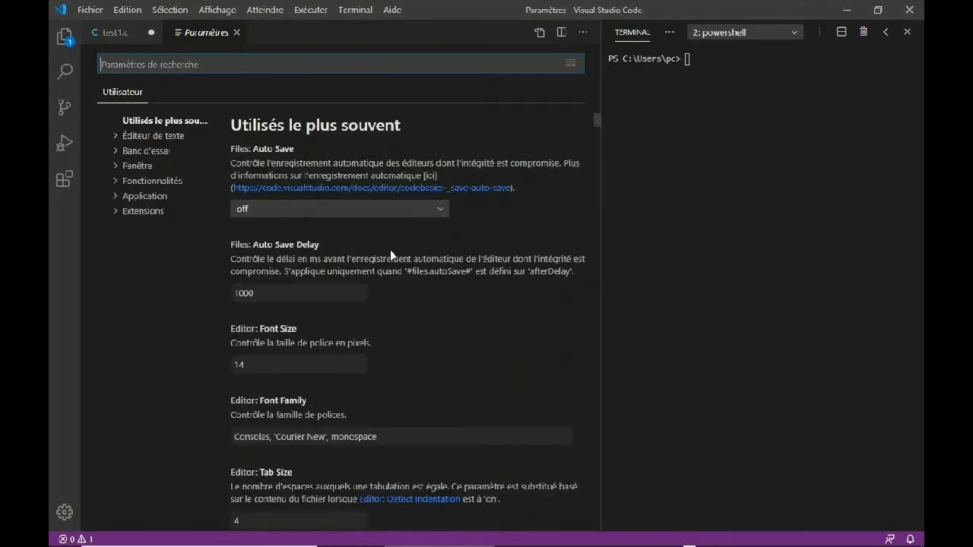
{"action": "scroll", "coordinate": [400, 241], "scroll_direction": "down", "scroll_amount": 6}
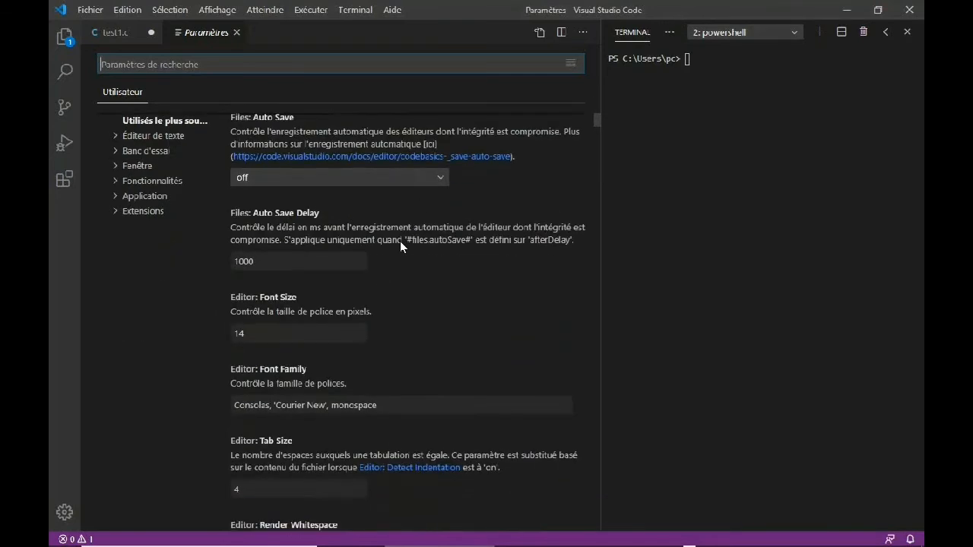
{"action": "scroll", "coordinate": [401, 244], "scroll_direction": "down", "scroll_amount": 5}
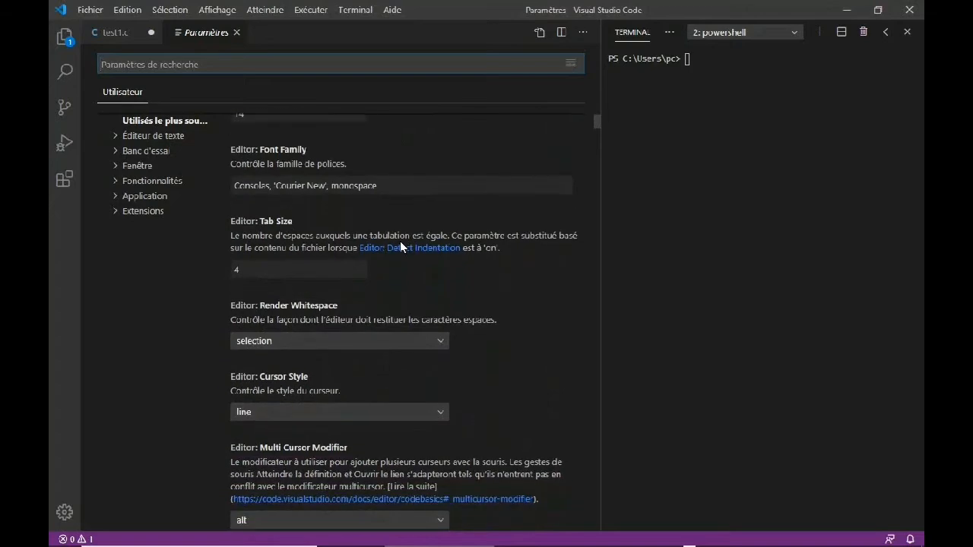
{"action": "scroll", "coordinate": [401, 244], "scroll_direction": "down", "scroll_amount": 5}
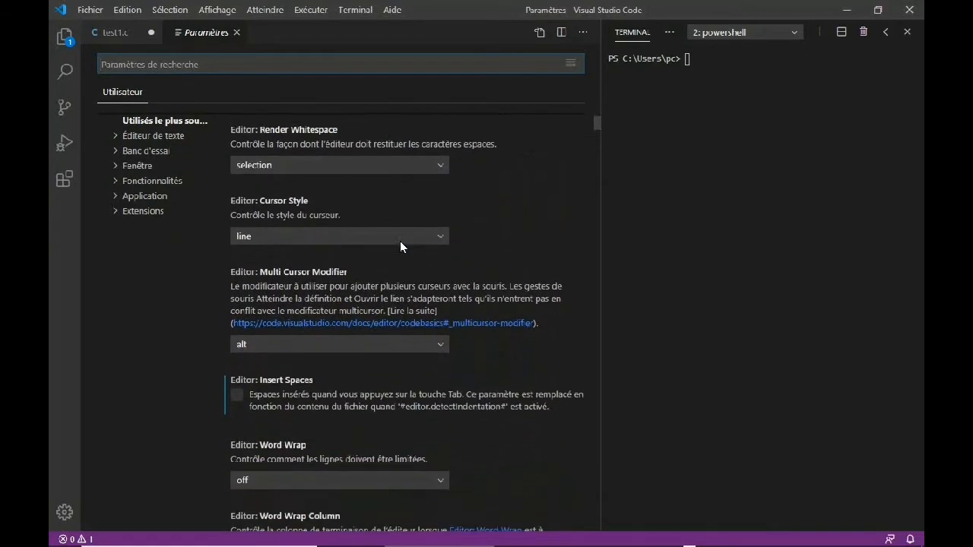
{"action": "scroll", "coordinate": [400, 241], "scroll_direction": "down", "scroll_amount": 1}
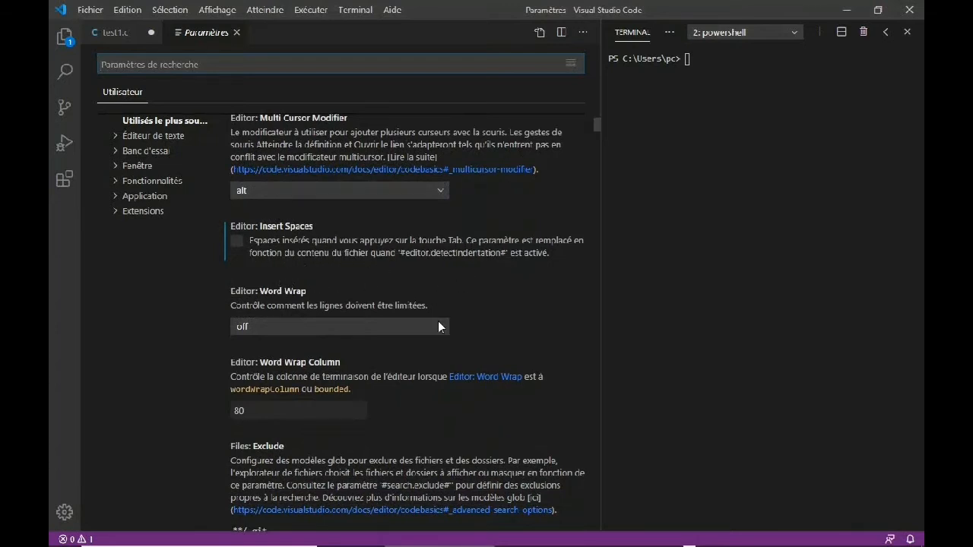
{"action": "scroll", "coordinate": [439, 326], "scroll_direction": "down", "scroll_amount": 6}
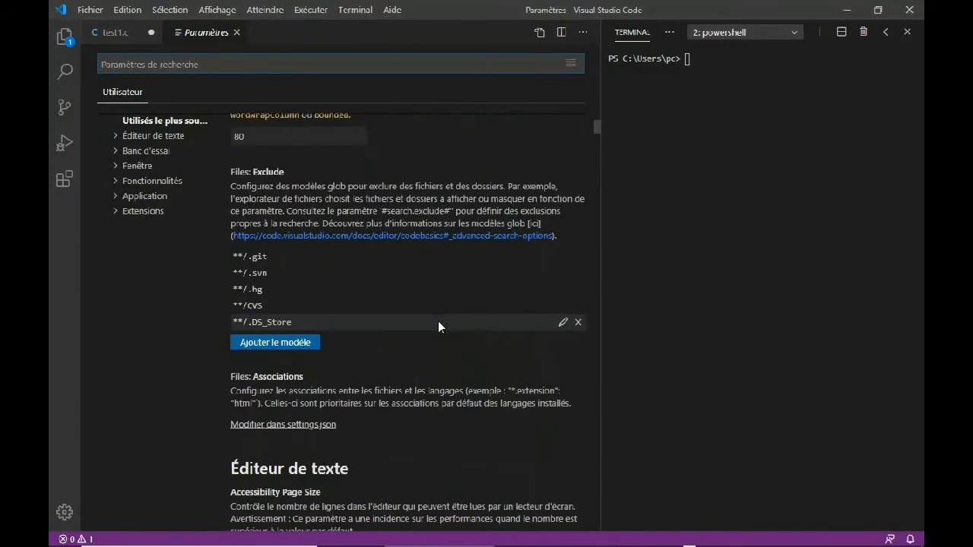
{"action": "scroll", "coordinate": [439, 327], "scroll_direction": "down", "scroll_amount": 5}
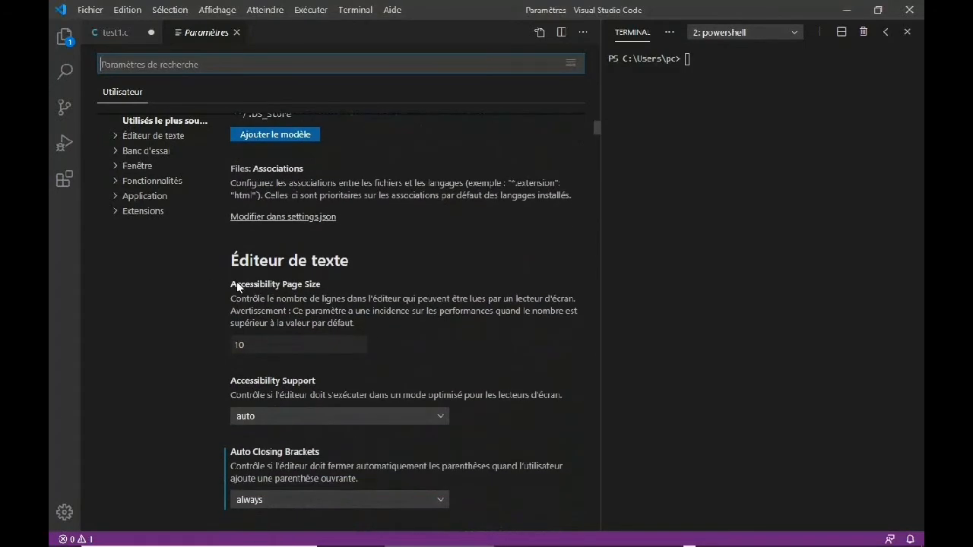
Examine the text editor settings for accessibility, auto closing brackets and quotes, auto indent, auto surround and code actions on save
{"action": "scroll", "coordinate": [421, 323], "scroll_direction": "down", "scroll_amount": 4}
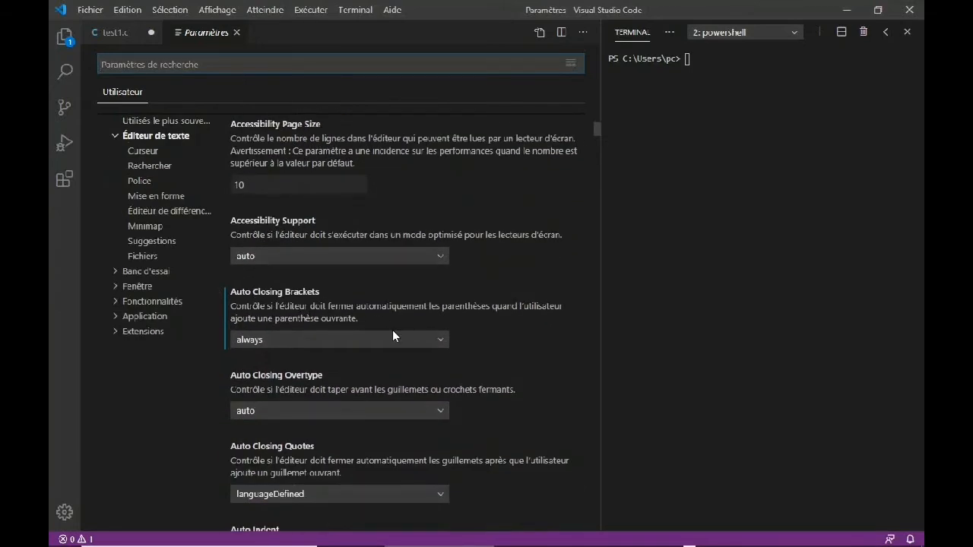
{"action": "scroll", "coordinate": [391, 330], "scroll_direction": "down", "scroll_amount": 1}
{"action": "scroll", "coordinate": [375, 329], "scroll_direction": "down", "scroll_amount": 2}
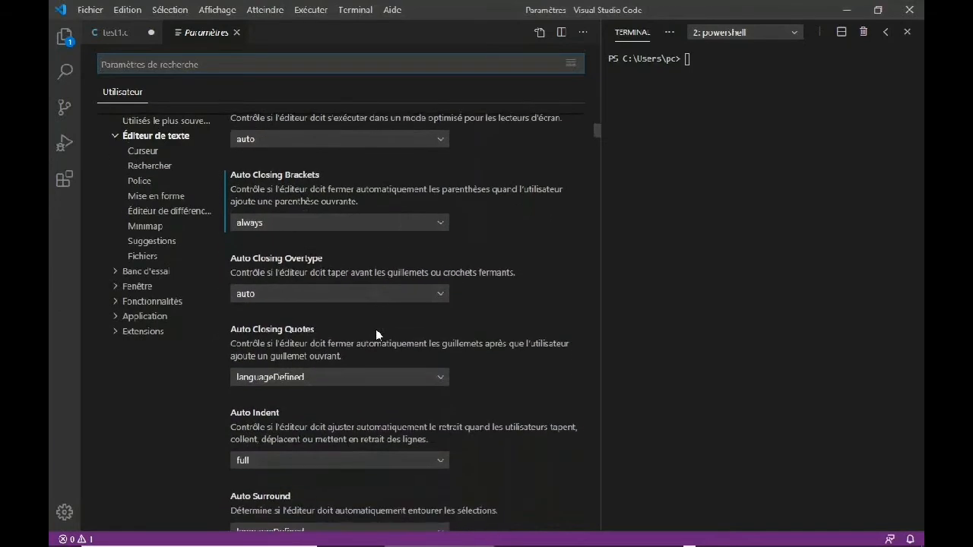
{"action": "scroll", "coordinate": [388, 346], "scroll_direction": "down", "scroll_amount": 2}
{"action": "scroll", "coordinate": [331, 357], "scroll_direction": "down", "scroll_amount": 1}
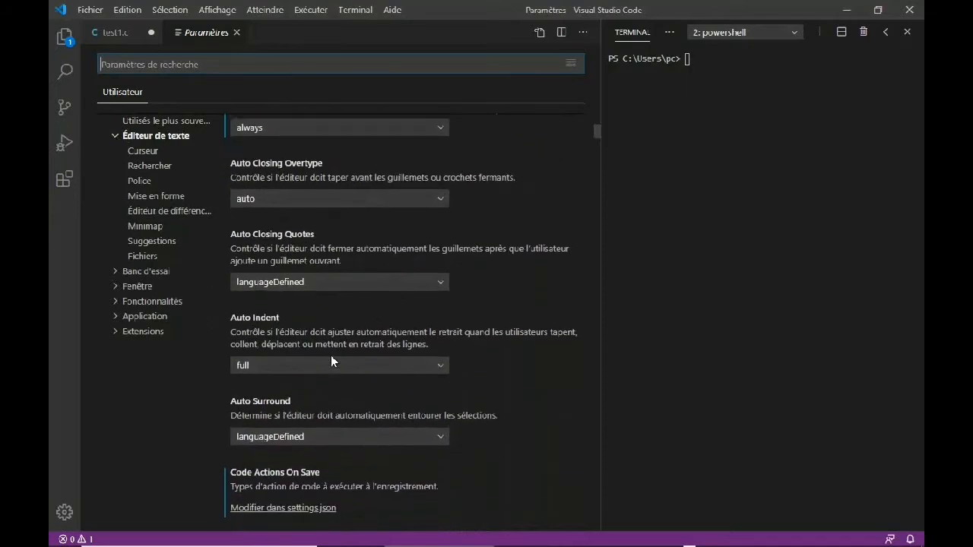
{"action": "scroll", "coordinate": [331, 361], "scroll_direction": "down", "scroll_amount": 2}
{"action": "scroll", "coordinate": [350, 333], "scroll_direction": "down", "scroll_amount": 1}
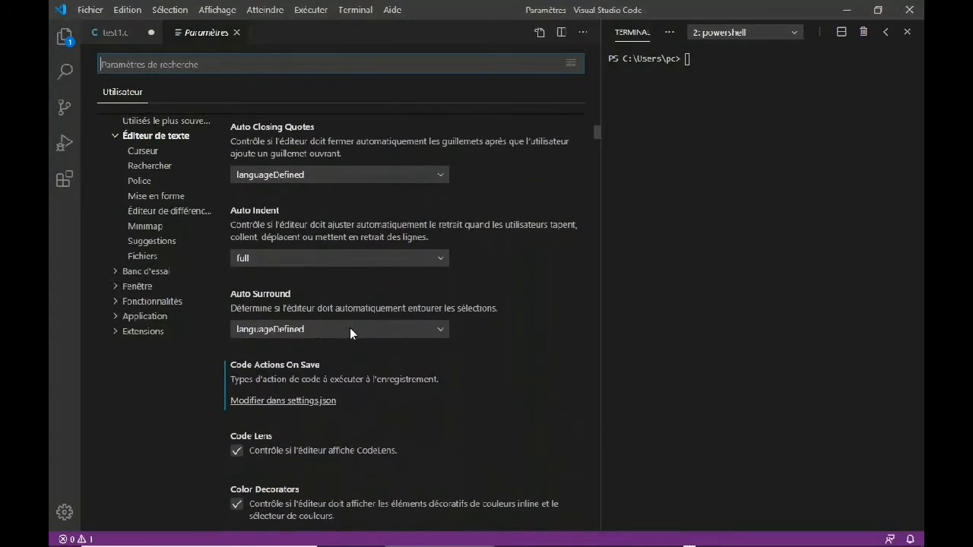
{"action": "scroll", "coordinate": [350, 328], "scroll_direction": "down", "scroll_amount": 2}
{"action": "scroll", "coordinate": [367, 400], "scroll_direction": "down", "scroll_amount": 2}
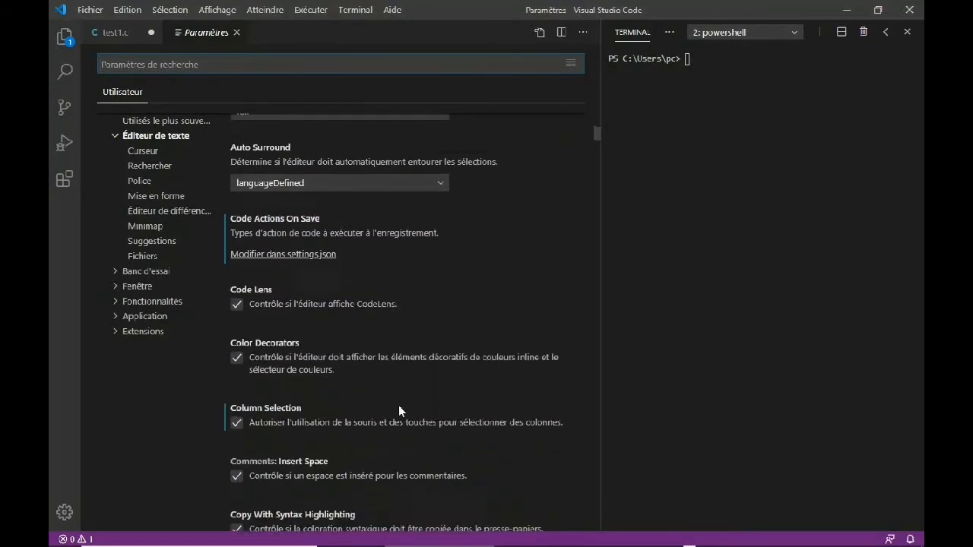
Examine the text editor settings from Column Selection and Default Formatter through Detect Indentation and Drag And Drop to Folding and Glyph Margin
{"action": "scroll", "coordinate": [398, 405], "scroll_direction": "down", "scroll_amount": 3}
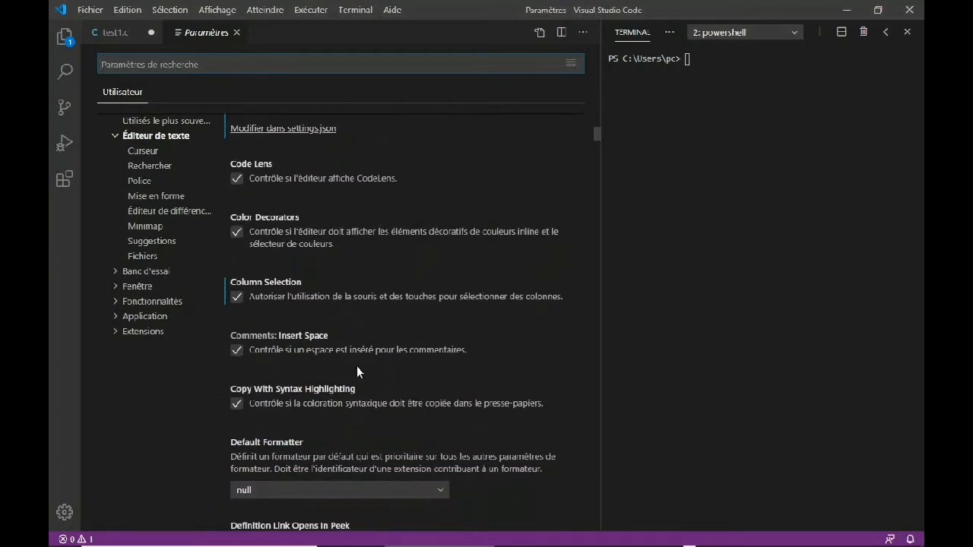
{"action": "scroll", "coordinate": [389, 360], "scroll_direction": "down", "scroll_amount": 4}
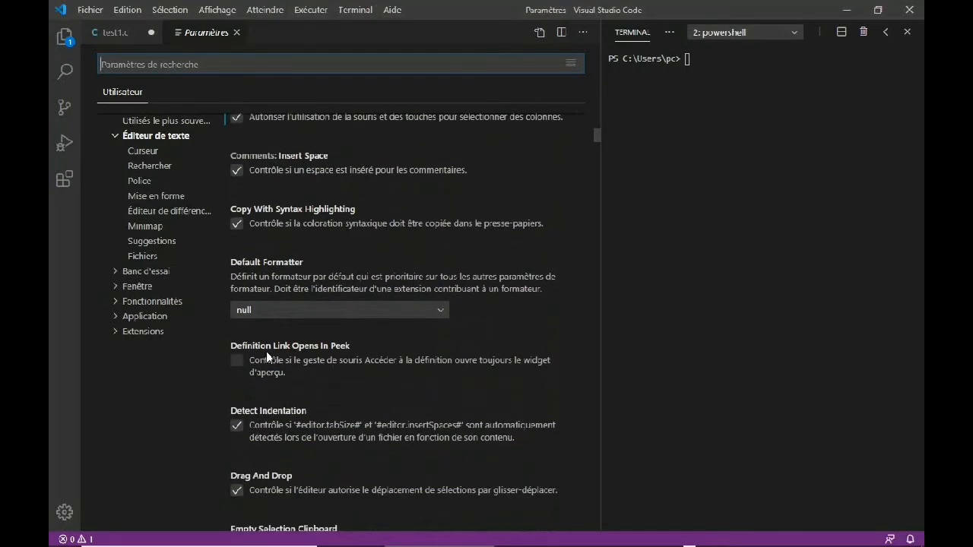
{"action": "scroll", "coordinate": [381, 380], "scroll_direction": "down", "scroll_amount": 2}
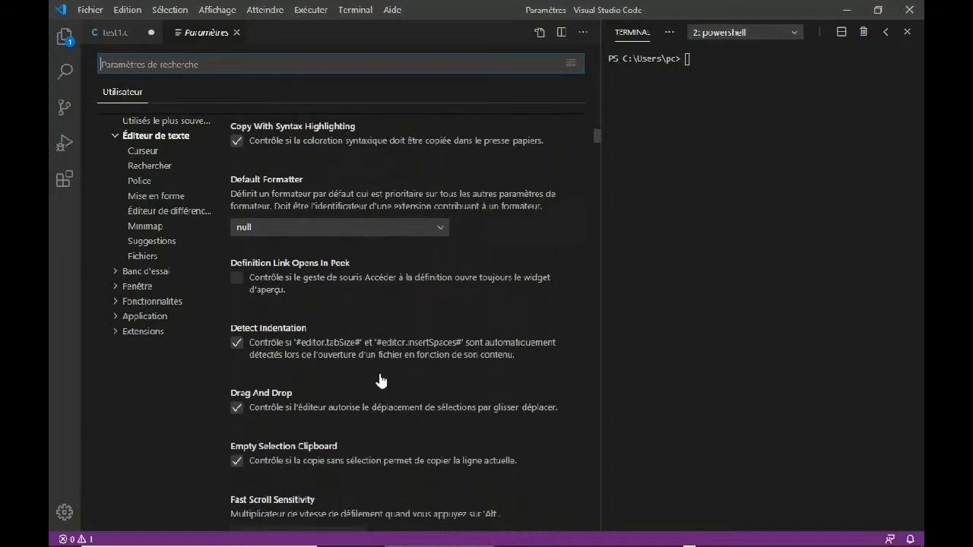
{"action": "scroll", "coordinate": [375, 374], "scroll_direction": "down", "scroll_amount": 3}
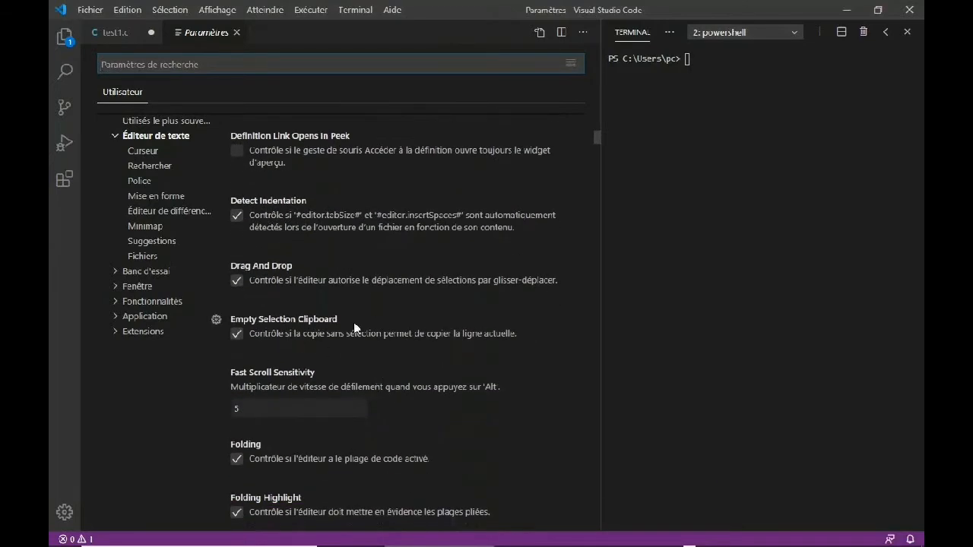
{"action": "scroll", "coordinate": [376, 337], "scroll_direction": "down", "scroll_amount": 5}
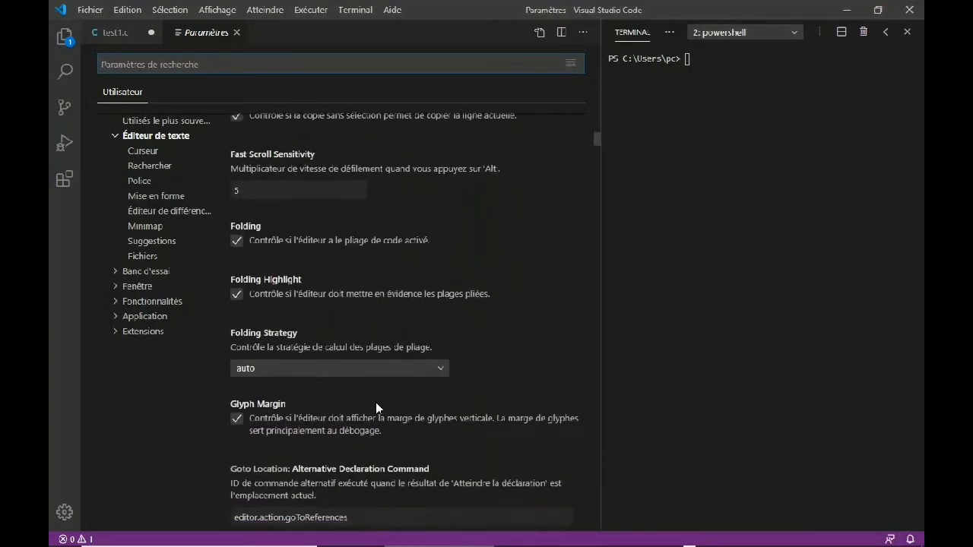
{"action": "scroll", "coordinate": [394, 392], "scroll_direction": "down", "scroll_amount": 2}
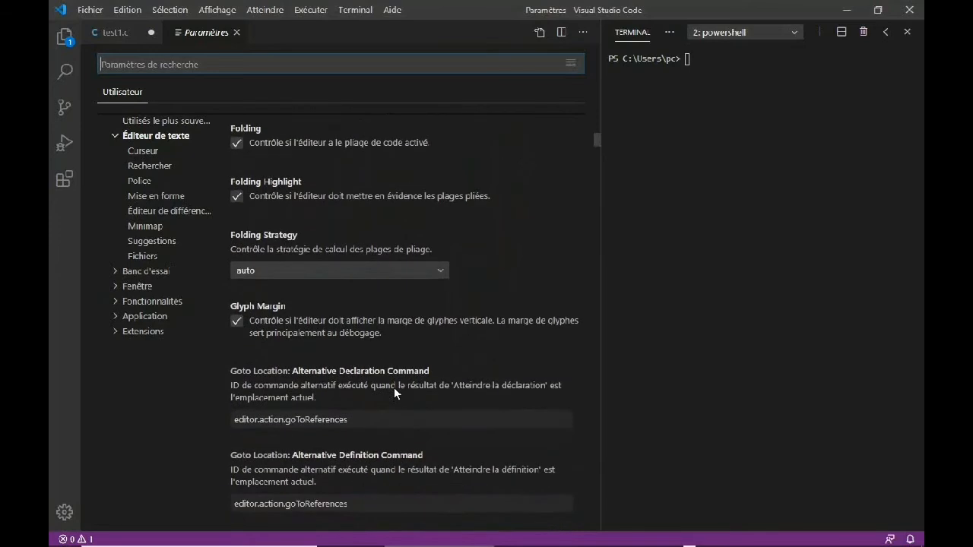
{"action": "scroll", "coordinate": [393, 387], "scroll_direction": "down", "scroll_amount": 1}
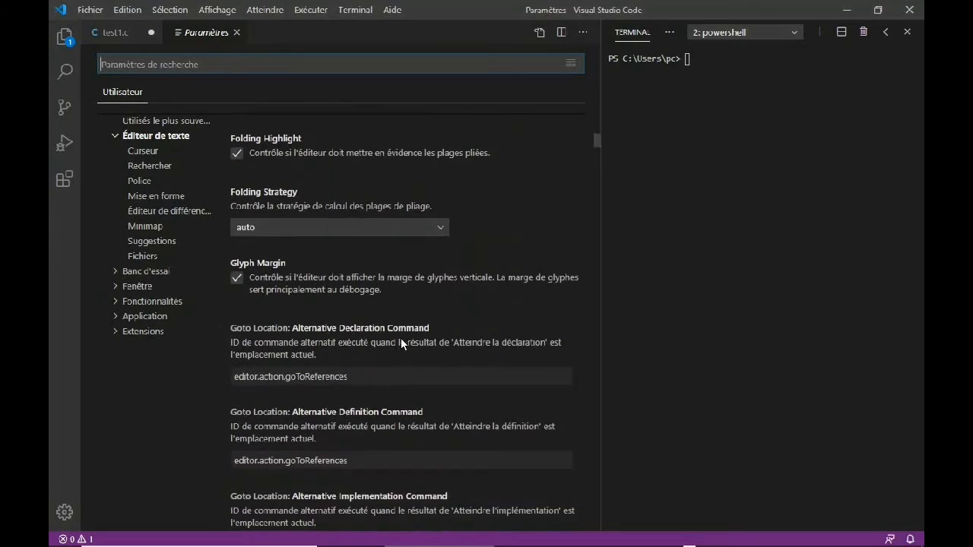
Read through the Goto Location alternative command and multiple result settings, down to Highlight Active Indent Guide
{"action": "scroll", "coordinate": [376, 363], "scroll_direction": "down", "scroll_amount": 4}
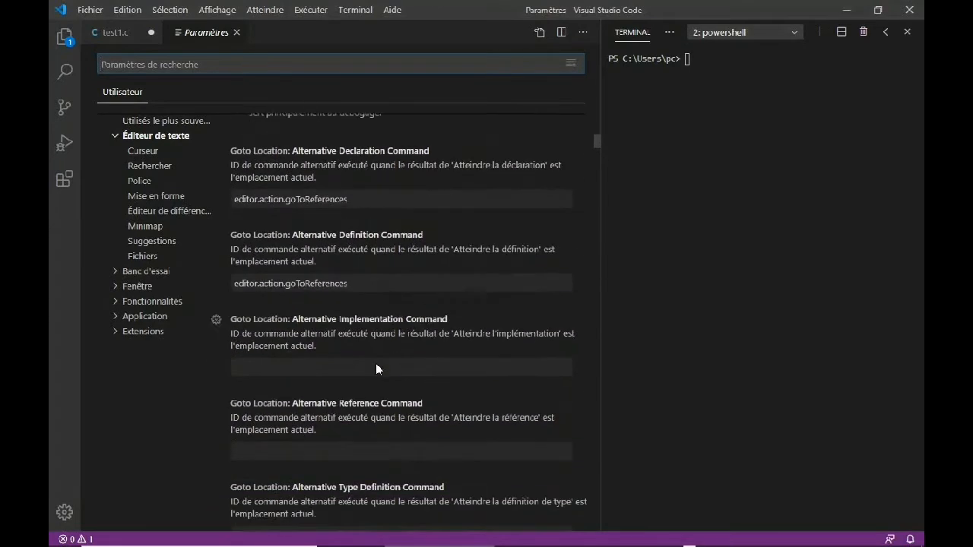
{"action": "scroll", "coordinate": [375, 364], "scroll_direction": "down", "scroll_amount": 6}
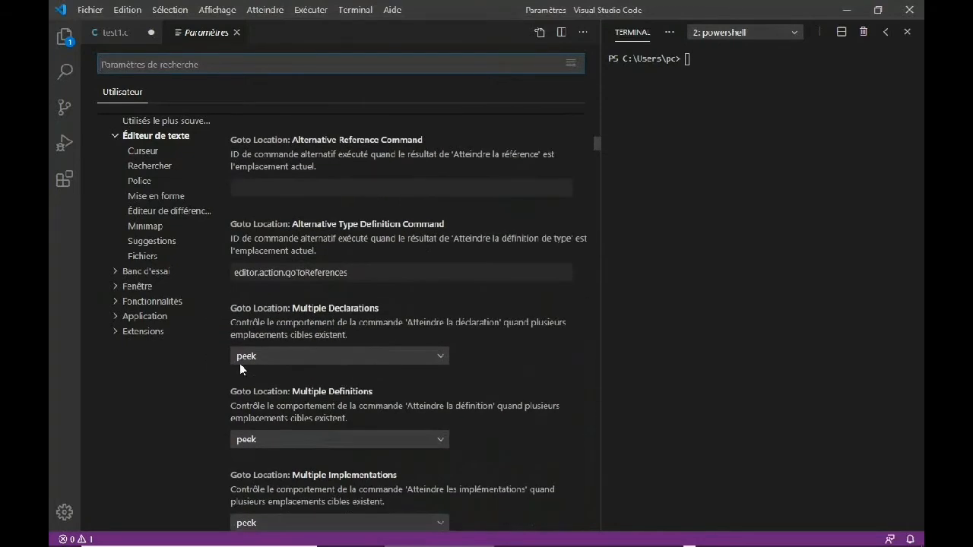
{"action": "scroll", "coordinate": [372, 354], "scroll_direction": "down", "scroll_amount": 1}
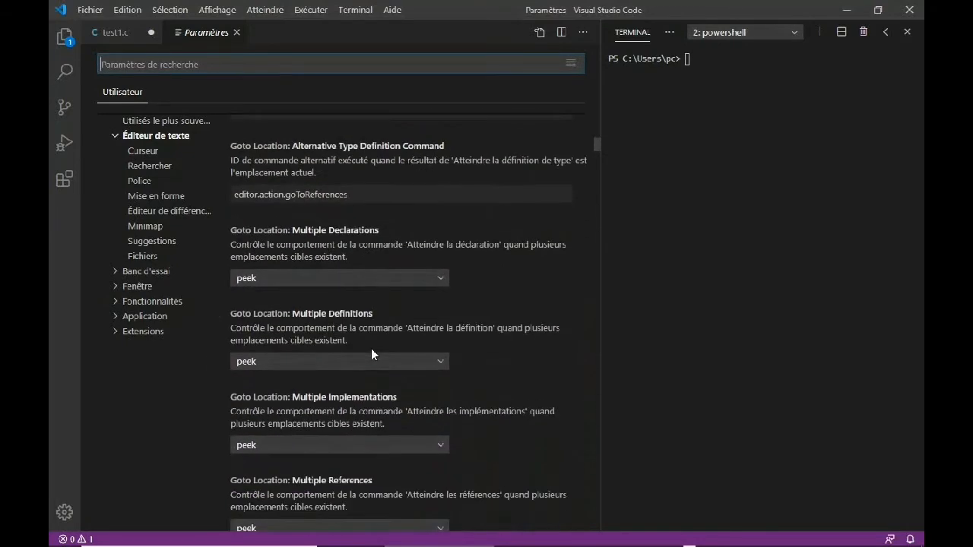
{"action": "scroll", "coordinate": [371, 354], "scroll_direction": "down", "scroll_amount": 1}
{"action": "scroll", "coordinate": [425, 370], "scroll_direction": "down", "scroll_amount": 4}
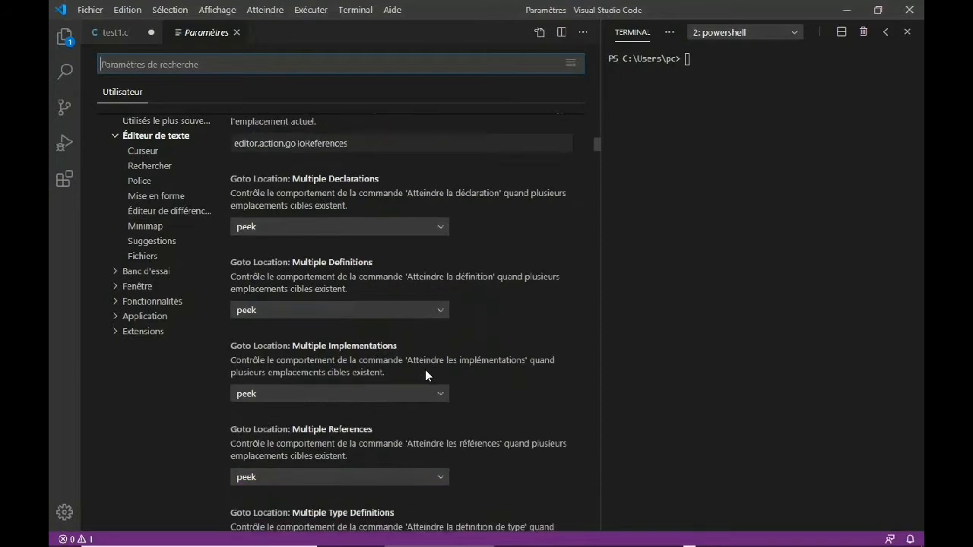
{"action": "scroll", "coordinate": [425, 369], "scroll_direction": "down", "scroll_amount": 3}
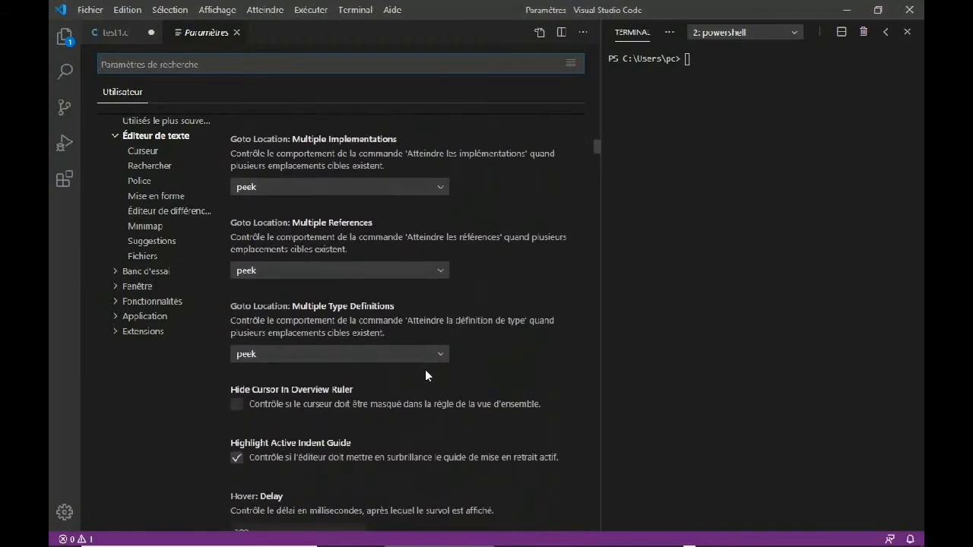
Examine the text editor settings from Hover and Insert Spaces through Line Height, Line Numbers and Match Brackets to Multi Cursor Modifier
{"action": "scroll", "coordinate": [425, 369], "scroll_direction": "down", "scroll_amount": 1}
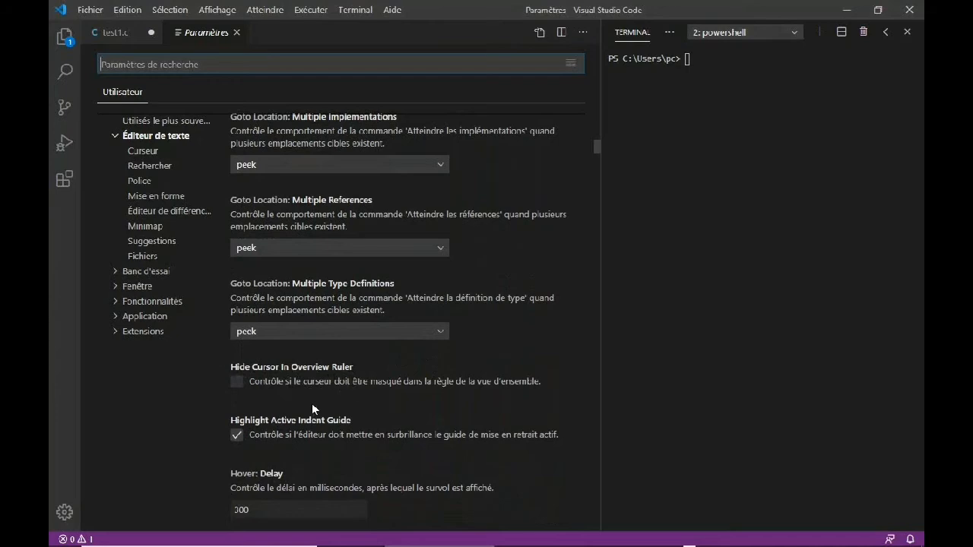
{"action": "scroll", "coordinate": [389, 355], "scroll_direction": "down", "scroll_amount": 3}
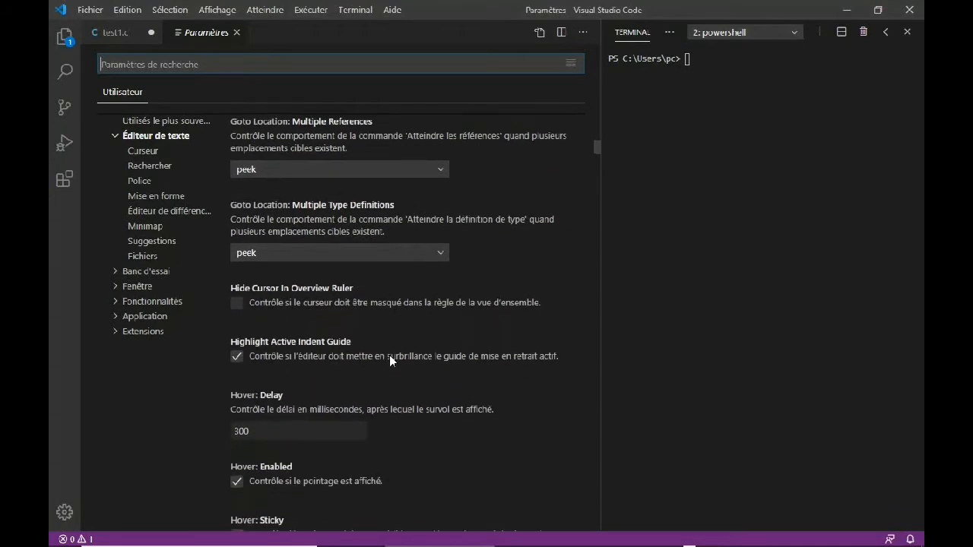
{"action": "scroll", "coordinate": [345, 376], "scroll_direction": "down", "scroll_amount": 4}
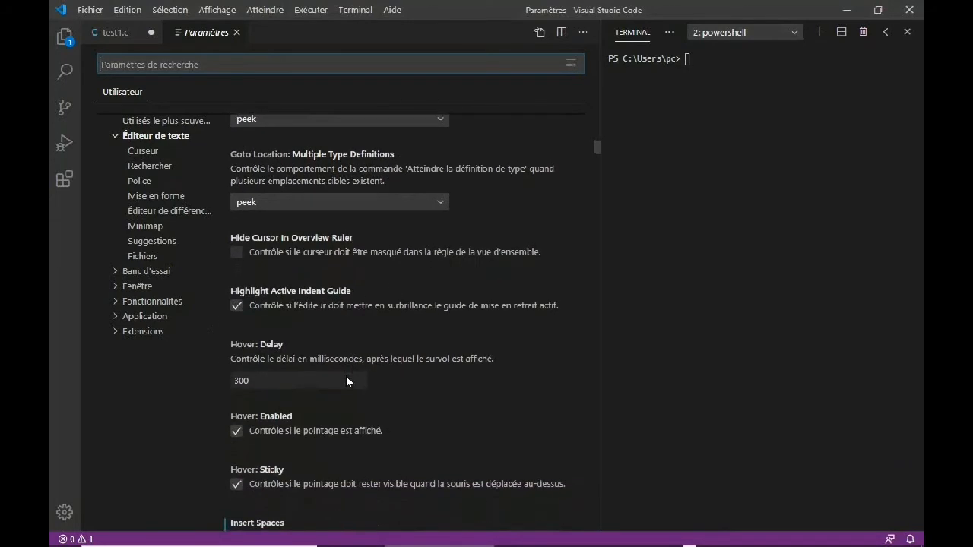
{"action": "scroll", "coordinate": [346, 380], "scroll_direction": "down", "scroll_amount": 2}
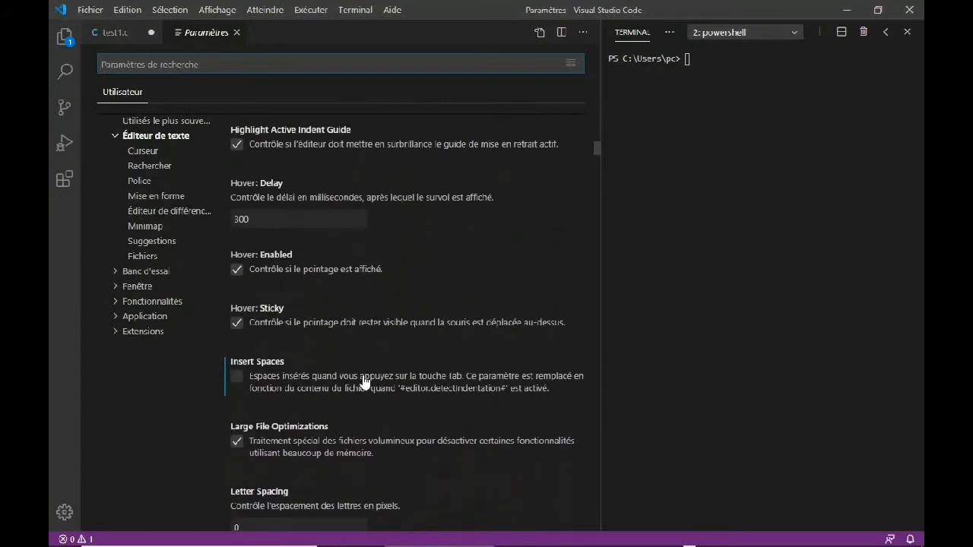
{"action": "scroll", "coordinate": [363, 380], "scroll_direction": "down", "scroll_amount": 6}
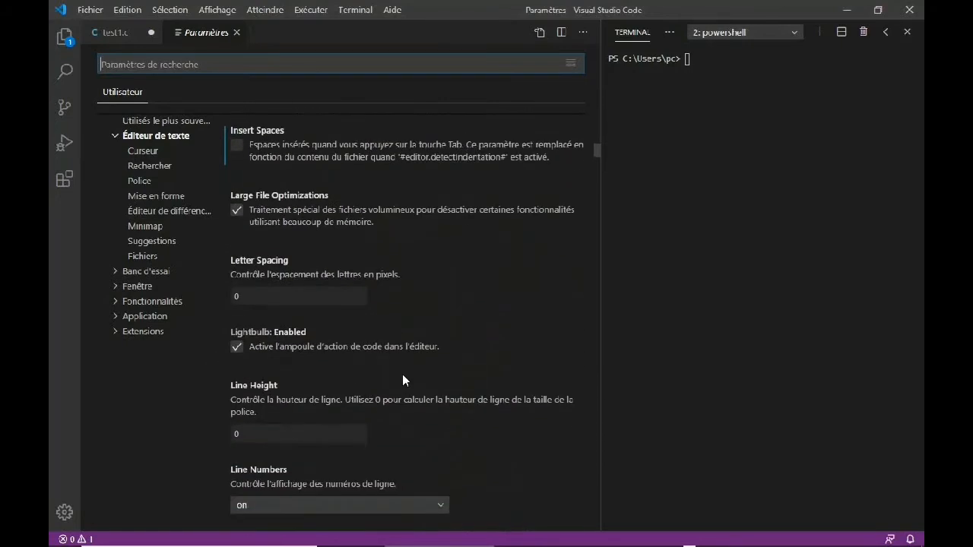
{"action": "scroll", "coordinate": [435, 339], "scroll_direction": "down", "scroll_amount": 4}
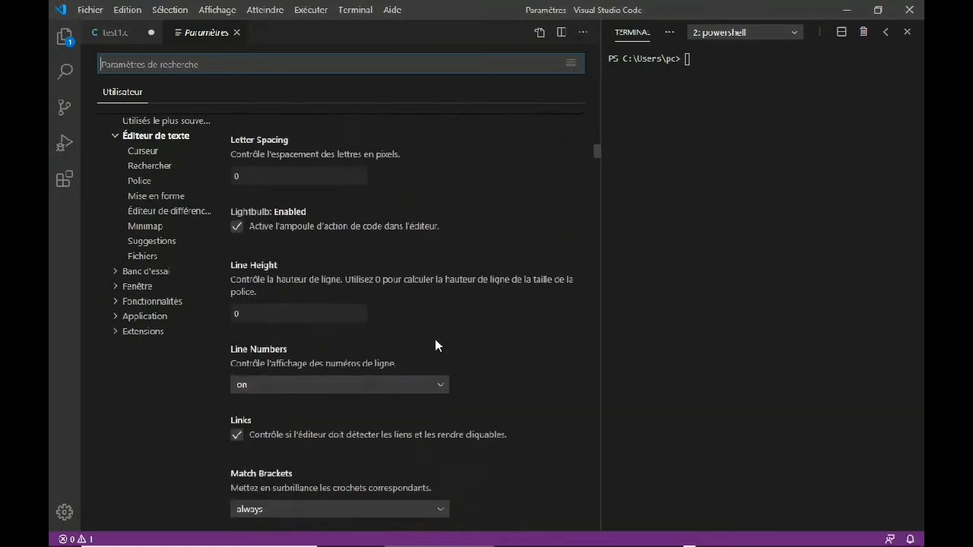
{"action": "scroll", "coordinate": [435, 340], "scroll_direction": "down", "scroll_amount": 6}
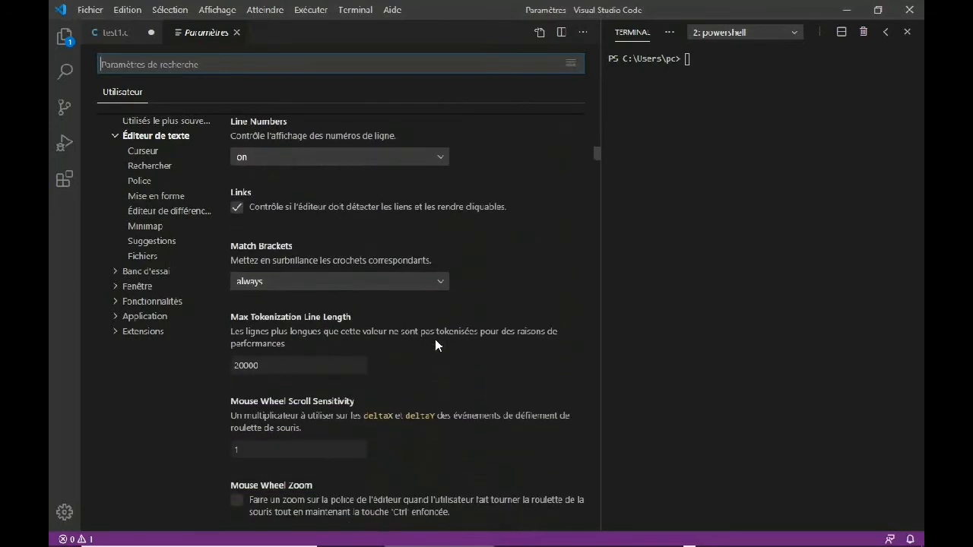
{"action": "scroll", "coordinate": [435, 339], "scroll_direction": "down", "scroll_amount": 4}
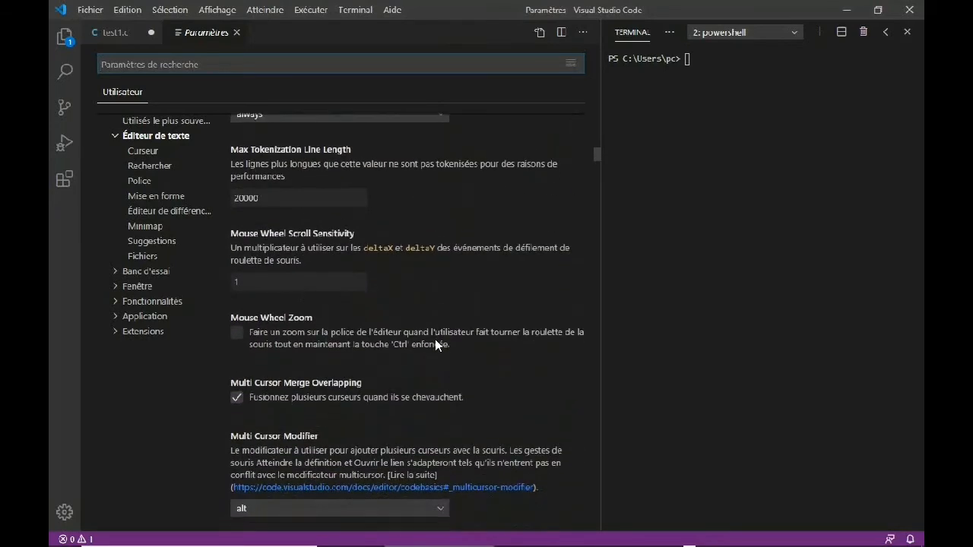
{"action": "scroll", "coordinate": [435, 339], "scroll_direction": "down", "scroll_amount": 3}
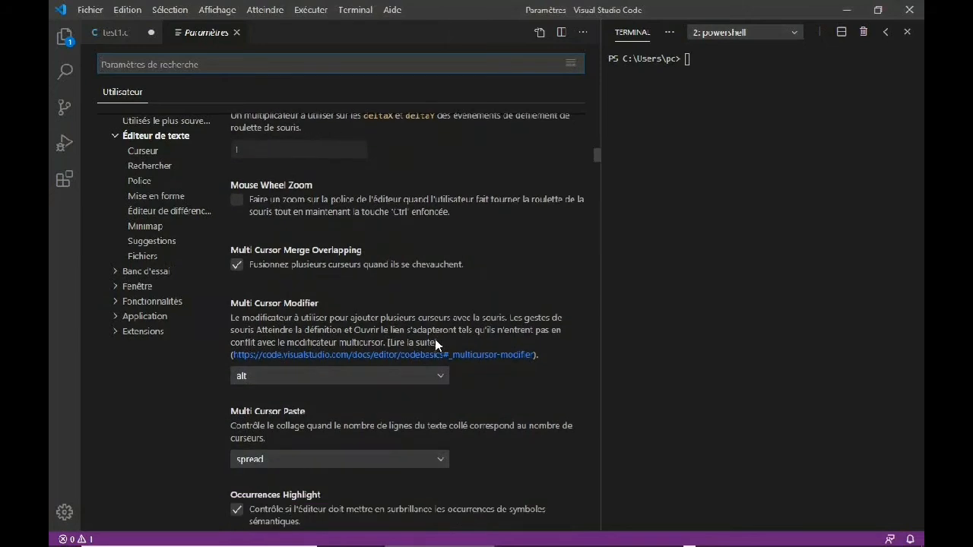
Read through the Multi Cursor Paste, Padding, Parameter Hints, Rename, Render, Rulers and Scroll Beyond settings, down to Smooth Scrolling
{"action": "scroll", "coordinate": [435, 339], "scroll_direction": "down", "scroll_amount": 5}
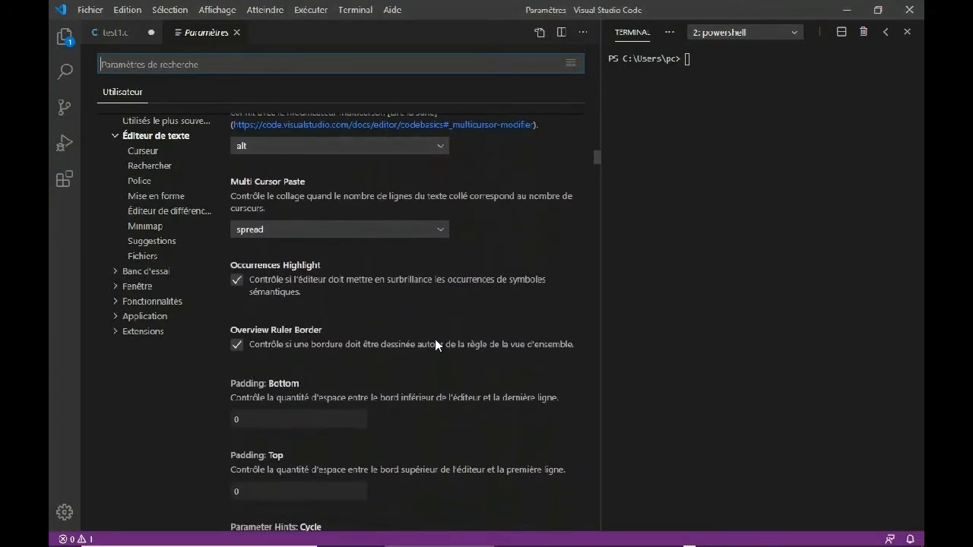
{"action": "scroll", "coordinate": [435, 339], "scroll_direction": "down", "scroll_amount": 5}
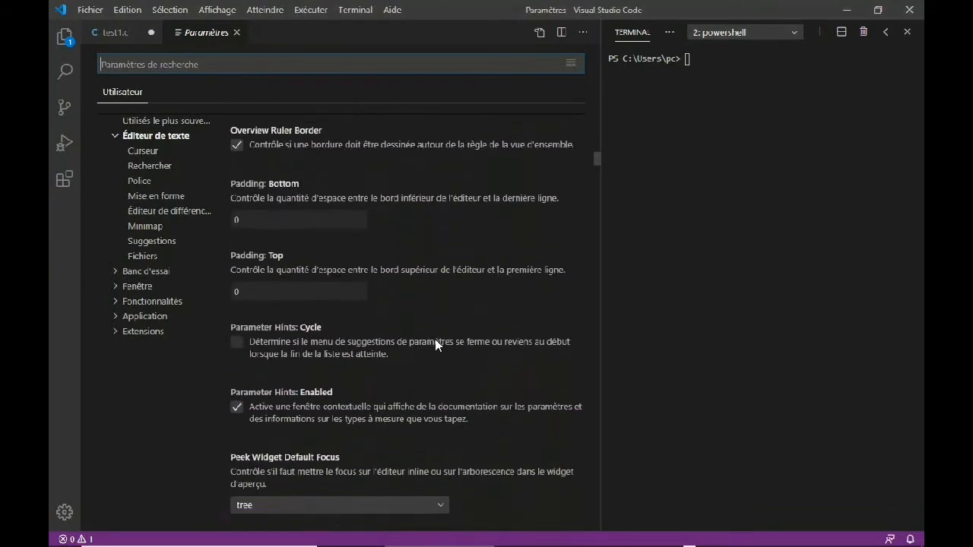
{"action": "scroll", "coordinate": [435, 339], "scroll_direction": "down", "scroll_amount": 5}
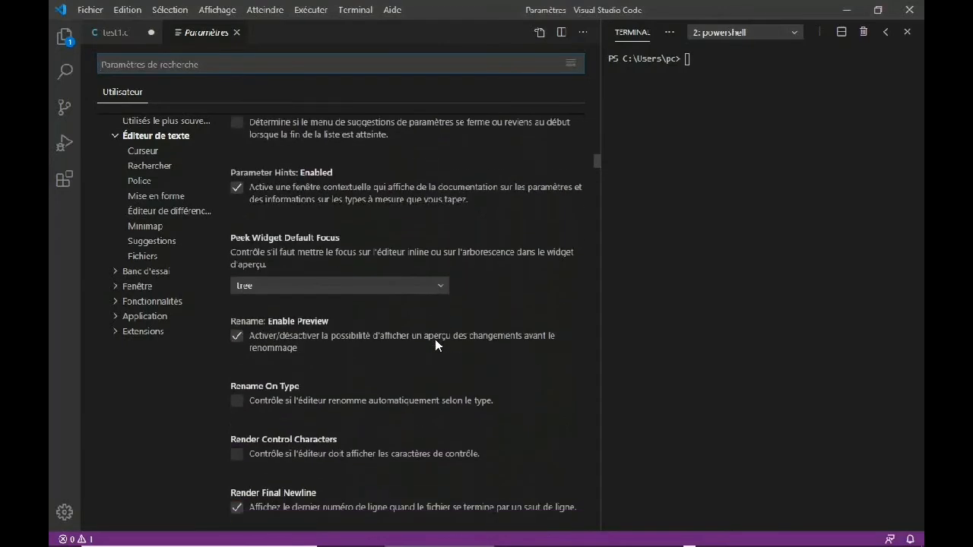
{"action": "scroll", "coordinate": [434, 340], "scroll_direction": "down", "scroll_amount": 4}
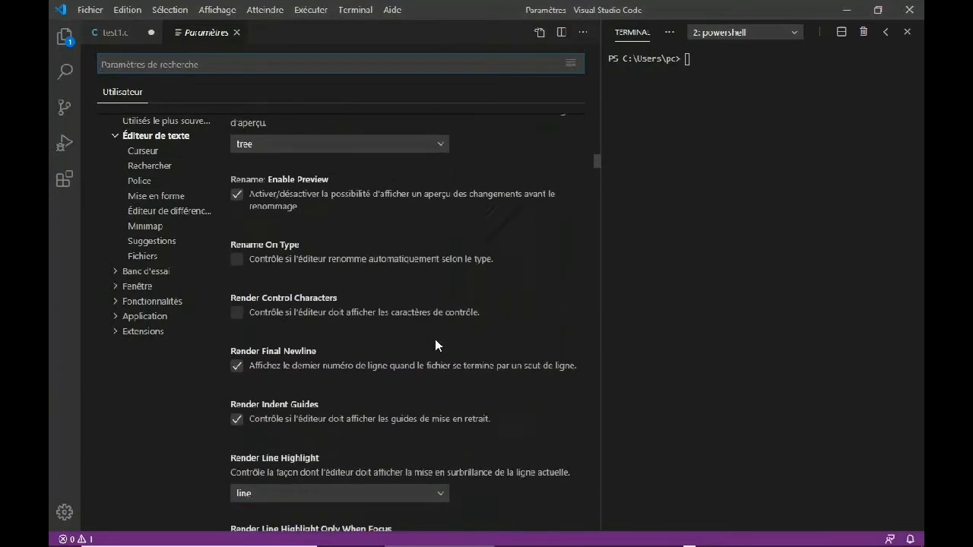
{"action": "scroll", "coordinate": [435, 346], "scroll_direction": "down", "scroll_amount": 2}
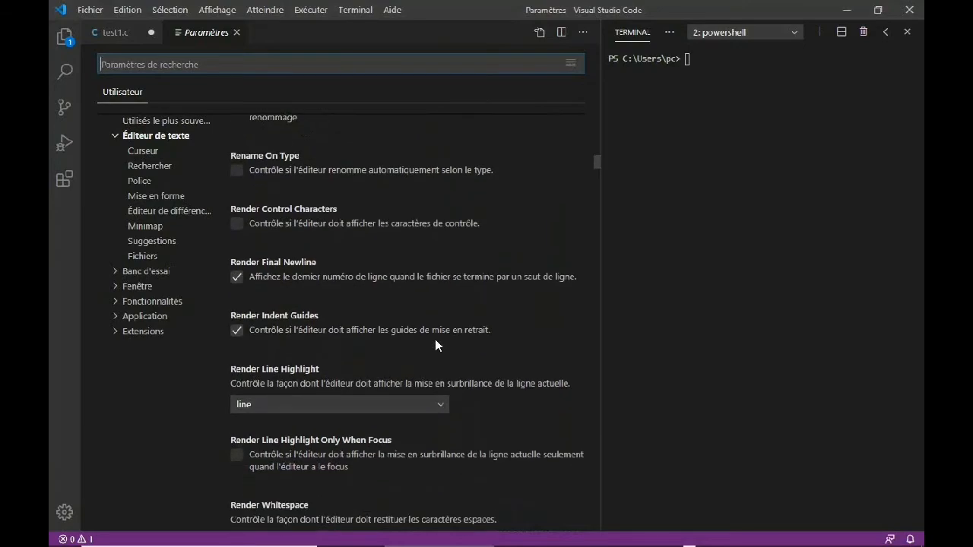
{"action": "scroll", "coordinate": [436, 340], "scroll_direction": "down", "scroll_amount": 4}
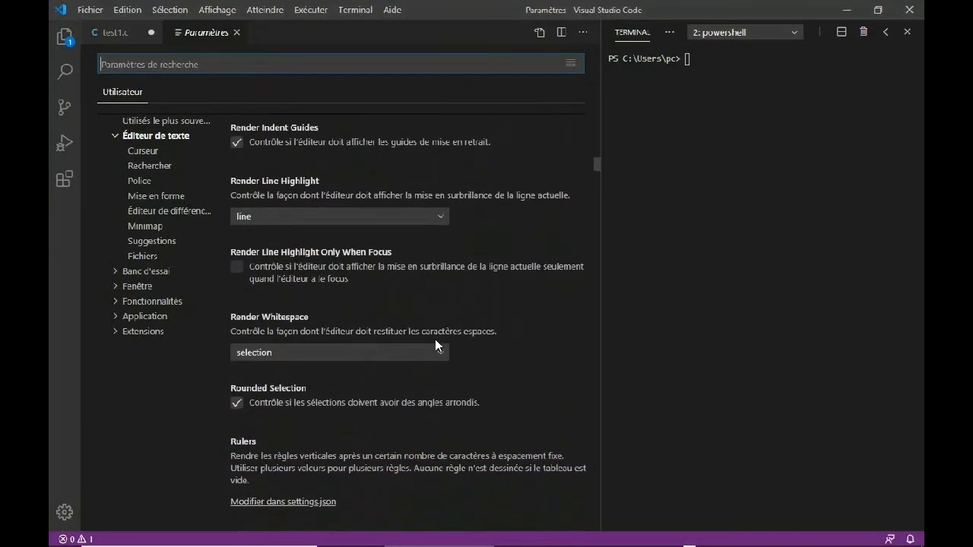
{"action": "scroll", "coordinate": [437, 346], "scroll_direction": "down", "scroll_amount": 5}
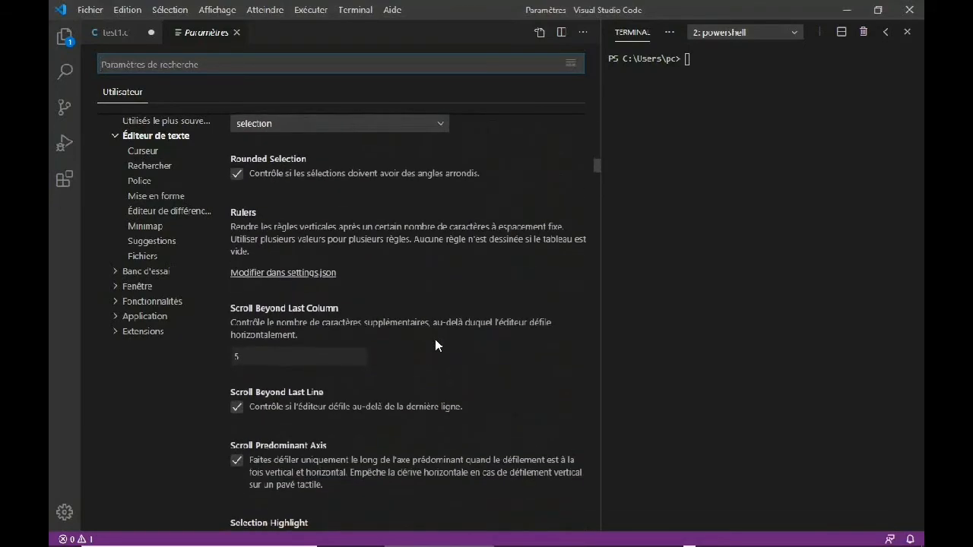
{"action": "scroll", "coordinate": [438, 346], "scroll_direction": "down", "scroll_amount": 6}
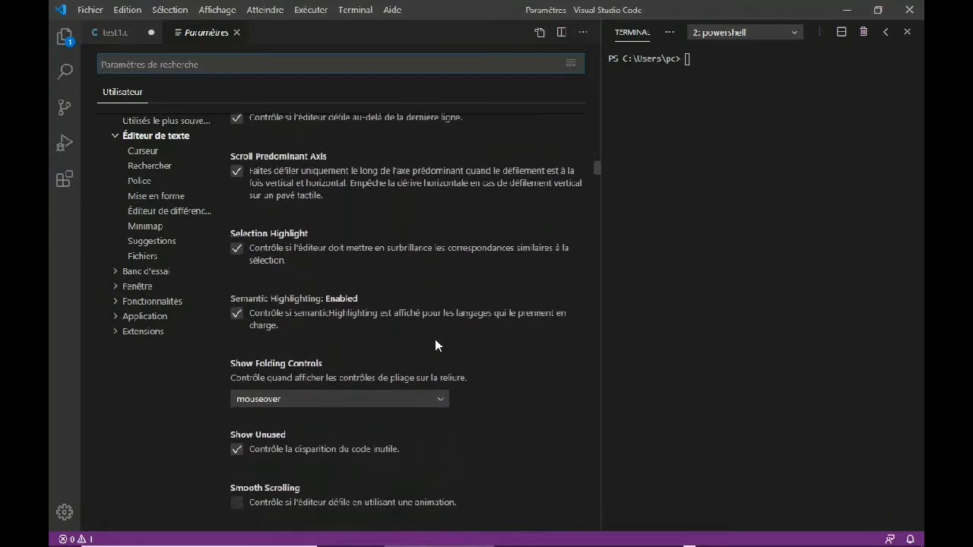
Set the text editor's Tab Completion setting to on
{"action": "scroll", "coordinate": [435, 346], "scroll_direction": "down", "scroll_amount": 2}
{"action": "scroll", "coordinate": [435, 346], "scroll_direction": "down", "scroll_amount": 3}
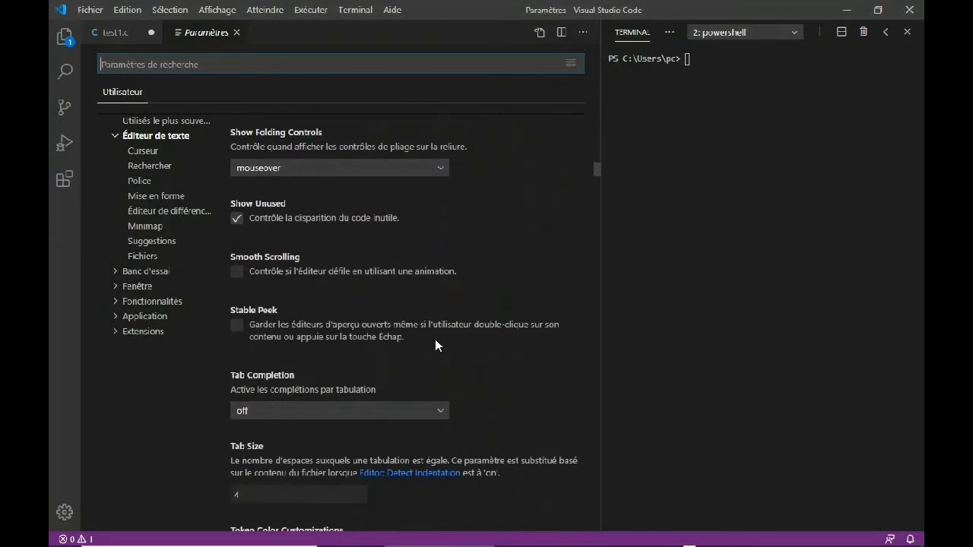
{"action": "scroll", "coordinate": [435, 339], "scroll_direction": "down", "scroll_amount": 1}
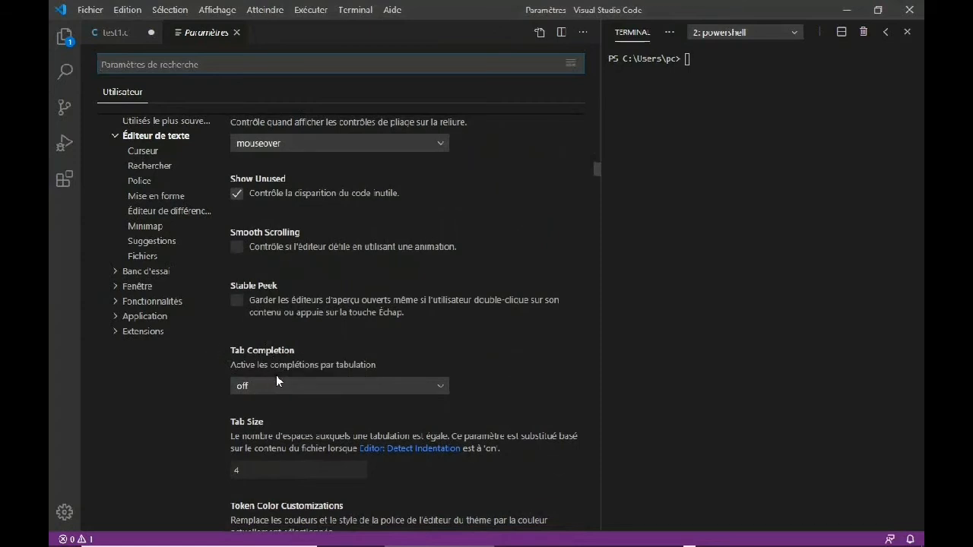
{"action": "left_click", "coordinate": [378, 386]}
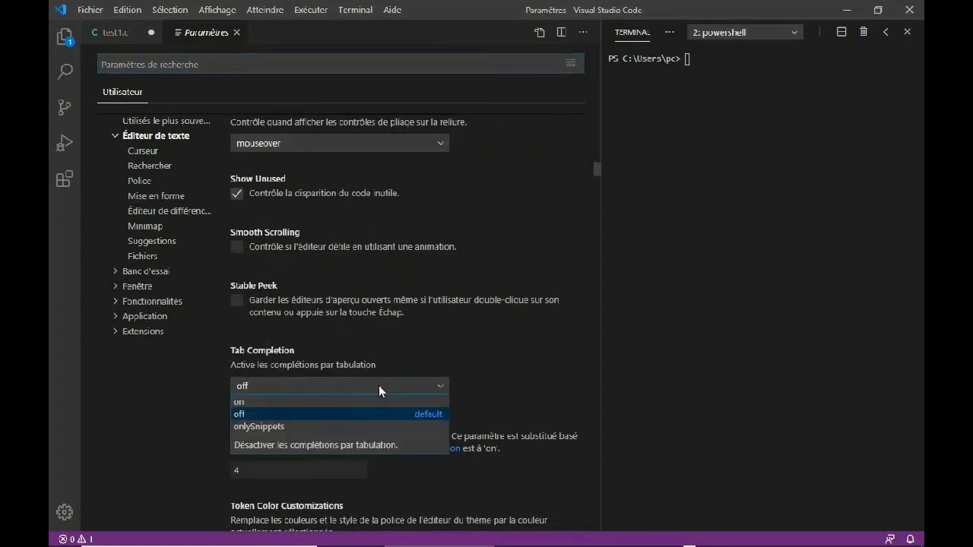
{"action": "left_click", "coordinate": [292, 403]}
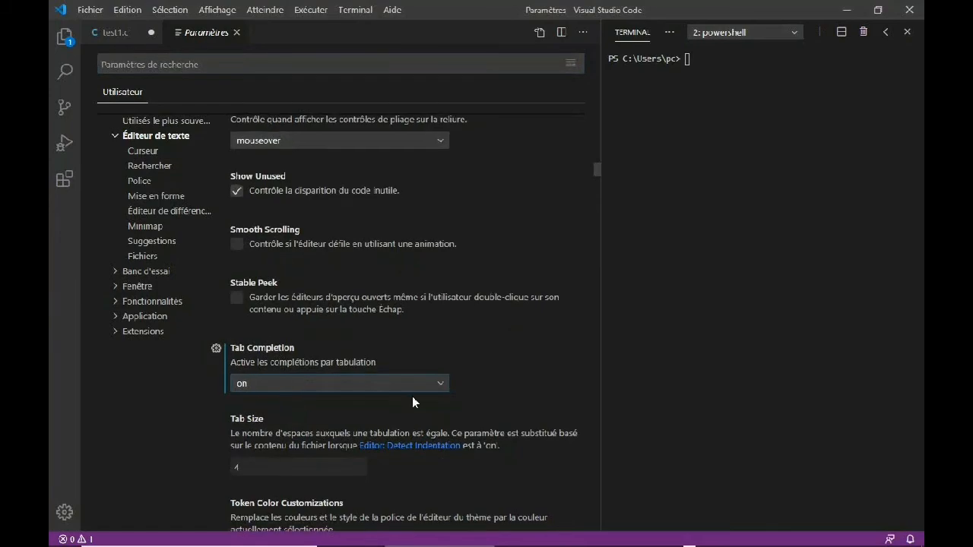
Examine the settings from Tab Size and Token Color Customizations through Word Wrap to the Curseur section
{"action": "scroll", "coordinate": [412, 397], "scroll_direction": "down", "scroll_amount": 5}
{"action": "scroll", "coordinate": [413, 401], "scroll_direction": "down", "scroll_amount": 5}
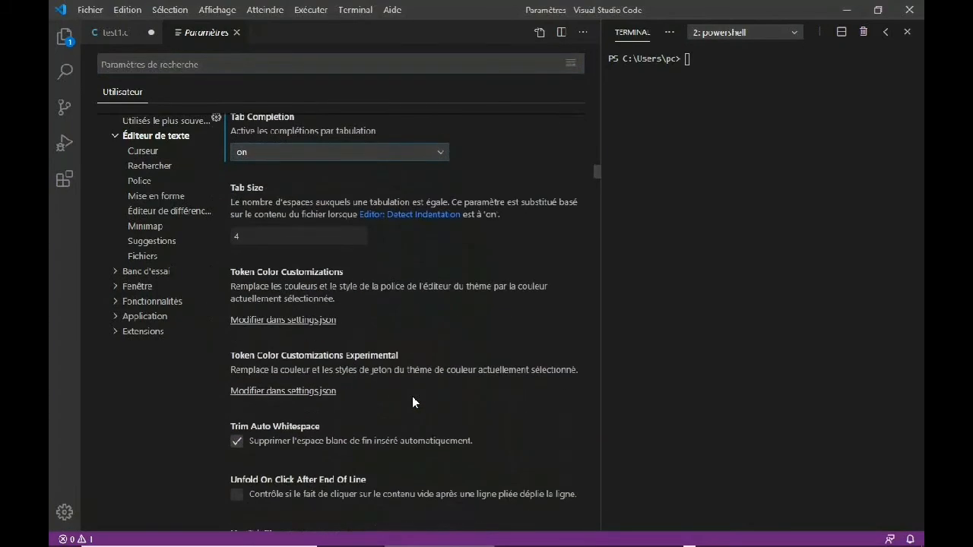
{"action": "scroll", "coordinate": [412, 402], "scroll_direction": "down", "scroll_amount": 6}
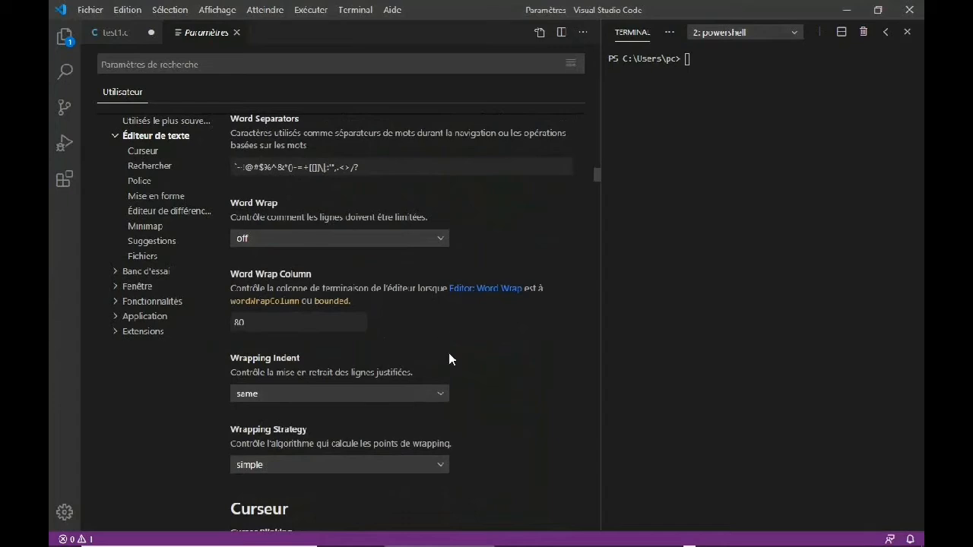
{"action": "scroll", "coordinate": [449, 359], "scroll_direction": "down", "scroll_amount": 9}
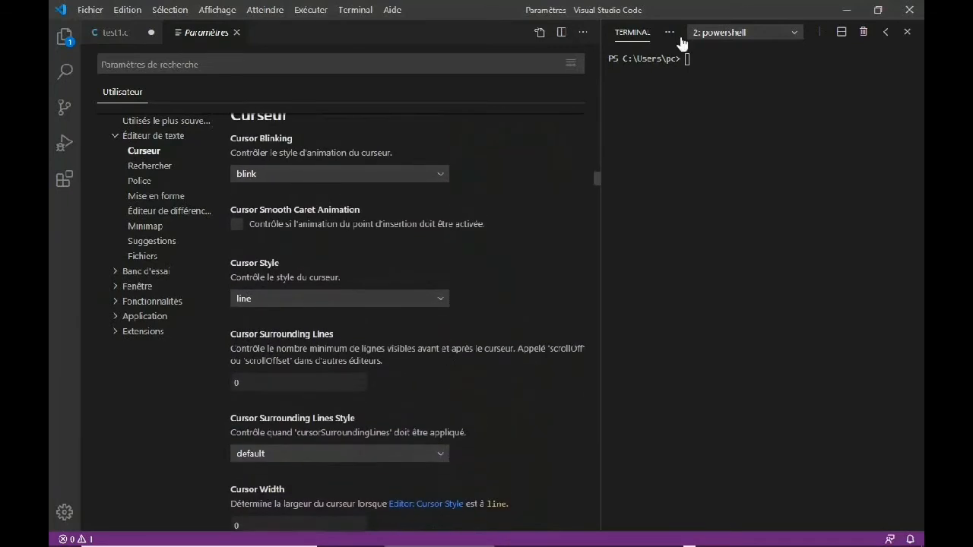
Go back to test1.c, start the word "prin" on line 7 and close the settings
{"action": "left_click", "coordinate": [126, 34]}
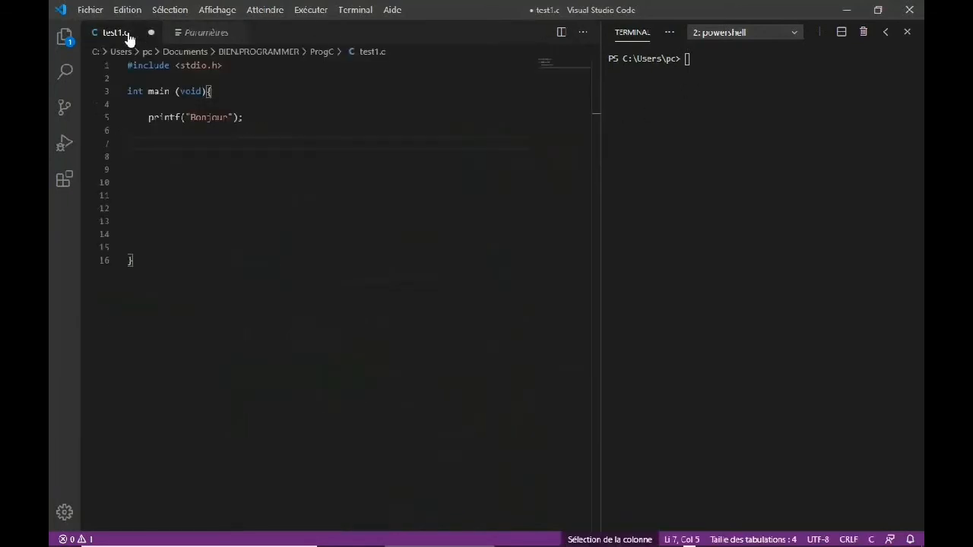
{"action": "type", "text": "pr"}
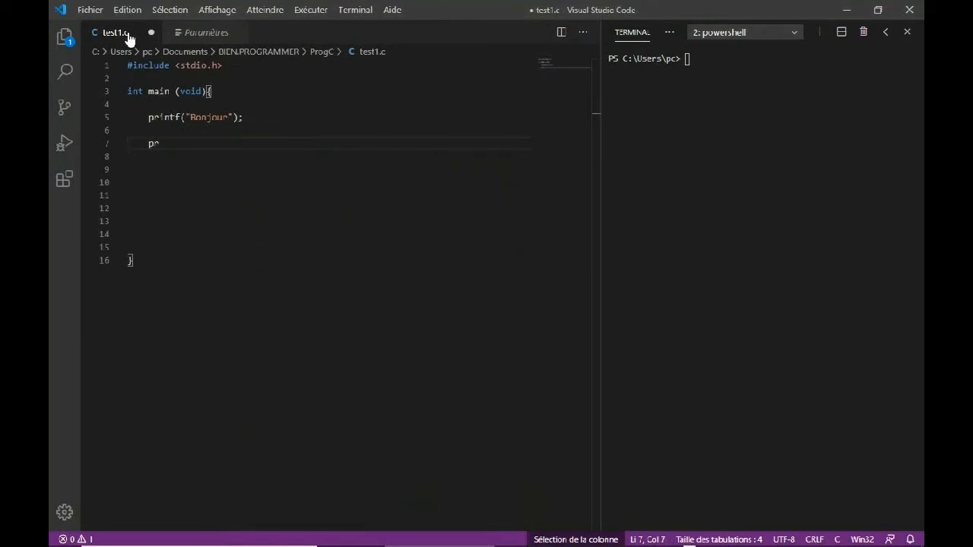
{"action": "type", "text": "in"}
{"action": "left_click", "coordinate": [235, 31]}
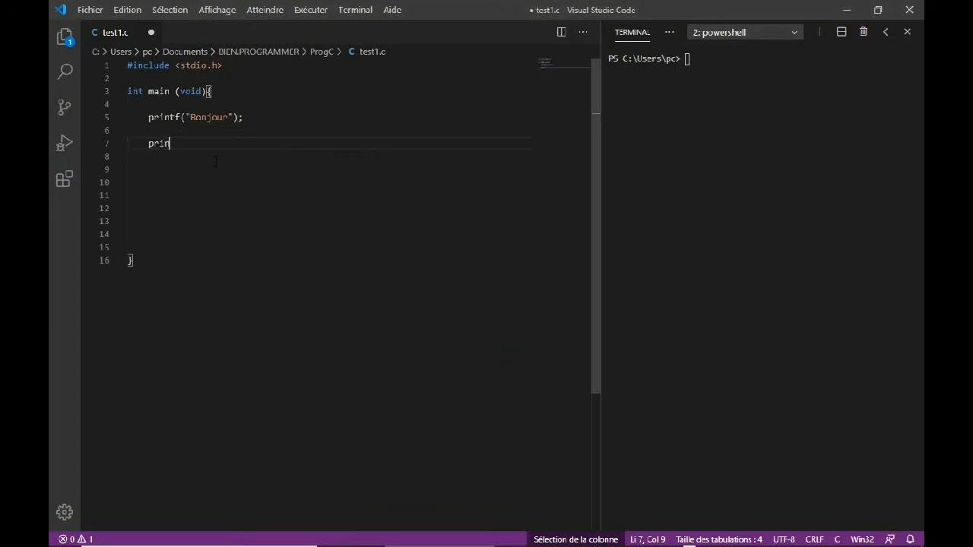
Try completing the word printf on line 7 and delete it again
{"action": "type", "text": "tf"}
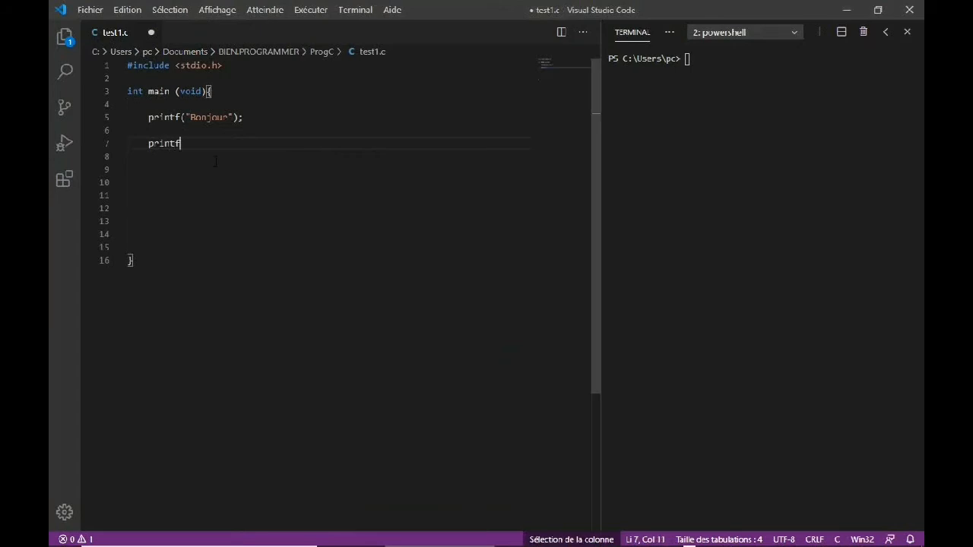
{"action": "key", "text": "BackSpace"}
{"action": "key", "text": "BackSpace"}
{"action": "key", "text": "BackSpace"}
{"action": "key", "text": "BackSpace"}
{"action": "key", "text": "BackSpace"}
{"action": "key", "text": "BackSpace"}
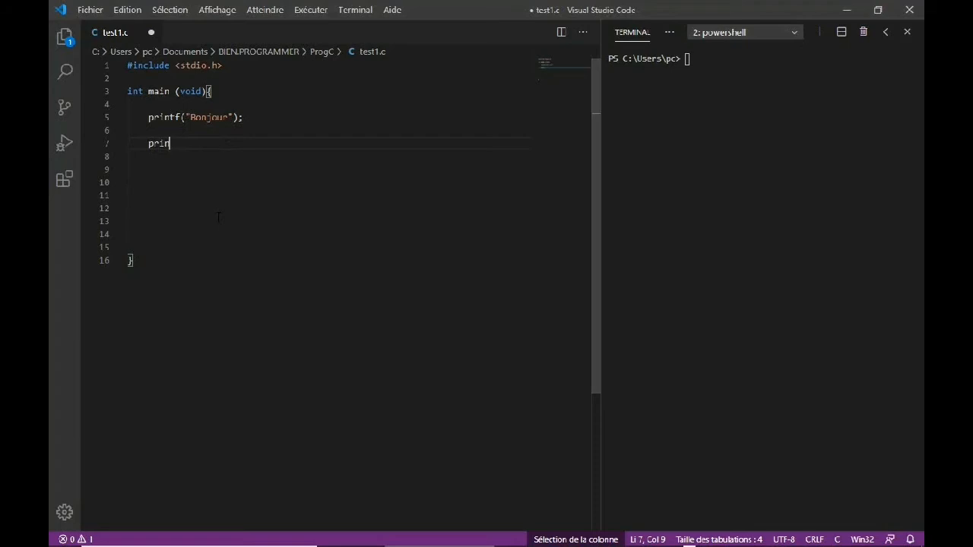
Replace the partial word on line 7 with the call printf("Salut")
{"action": "key", "text": "BackSpace"}
{"action": "key", "text": "BackSpace"}
{"action": "key", "text": "BackSpace"}
{"action": "key", "text": "BackSpace"}
{"action": "type", "text": "printf(\""}
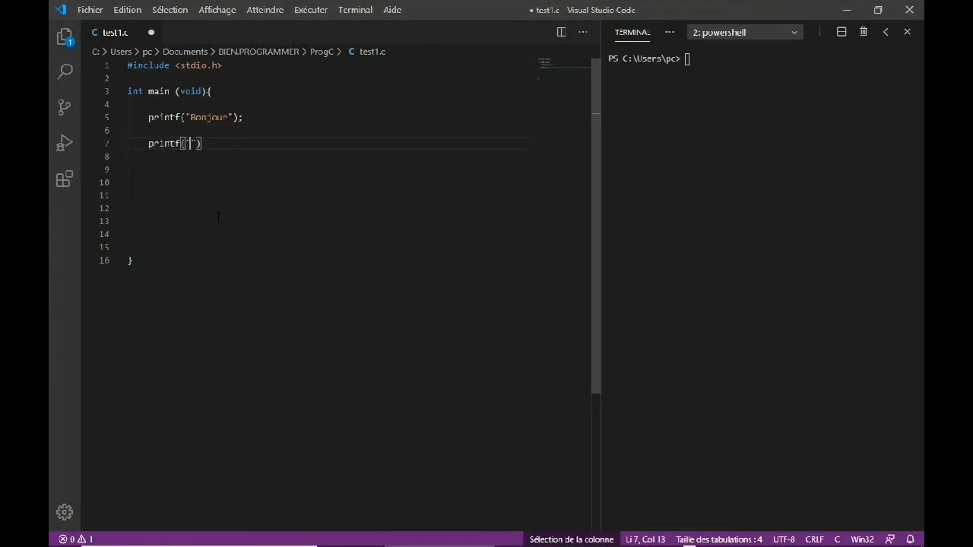
{"action": "type", "text": "Salut"}
Remove the semicolon after the Bonjour statement and add semicolons to both printf lines at once using two cursors
{"action": "left_click", "coordinate": [261, 120]}
{"action": "key", "text": "BackSpace"}
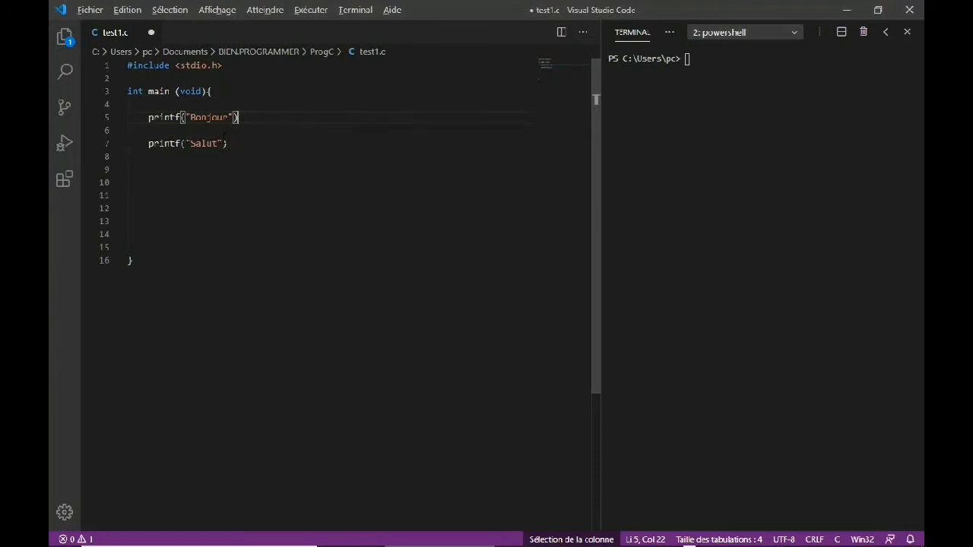
{"action": "left_click", "coordinate": [232, 144], "text": "alt"}
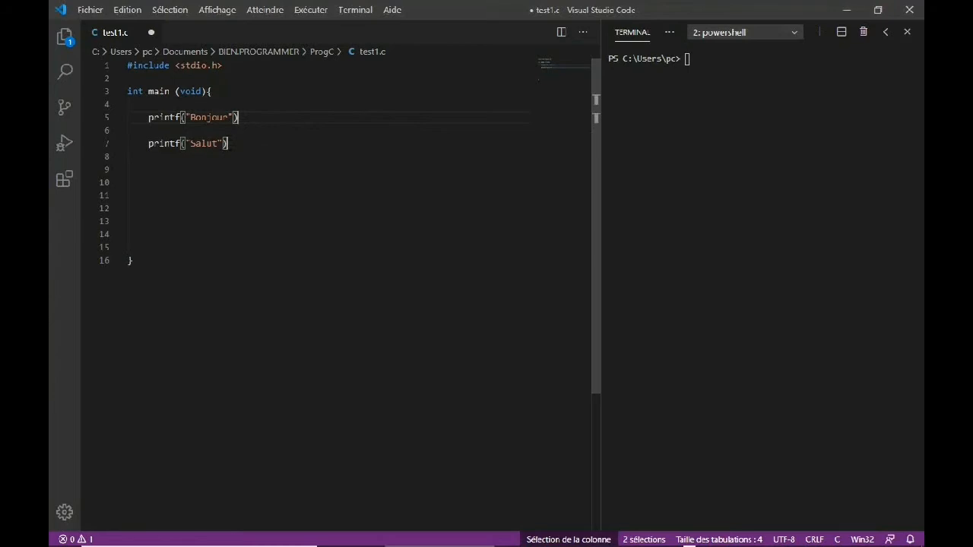
{"action": "type", "text": ";"}
{"action": "left_click", "coordinate": [255, 148]}
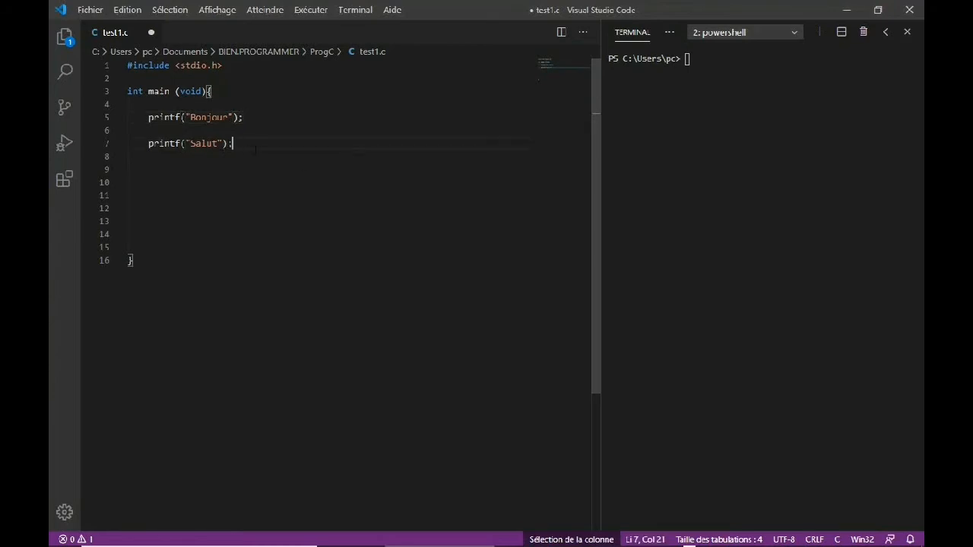
Add three blank lines after the Salut statement and try placing additional cursors on several of the empty lines
{"action": "key", "text": "Return"}
{"action": "key", "text": "Return"}
{"action": "key", "text": "Return"}
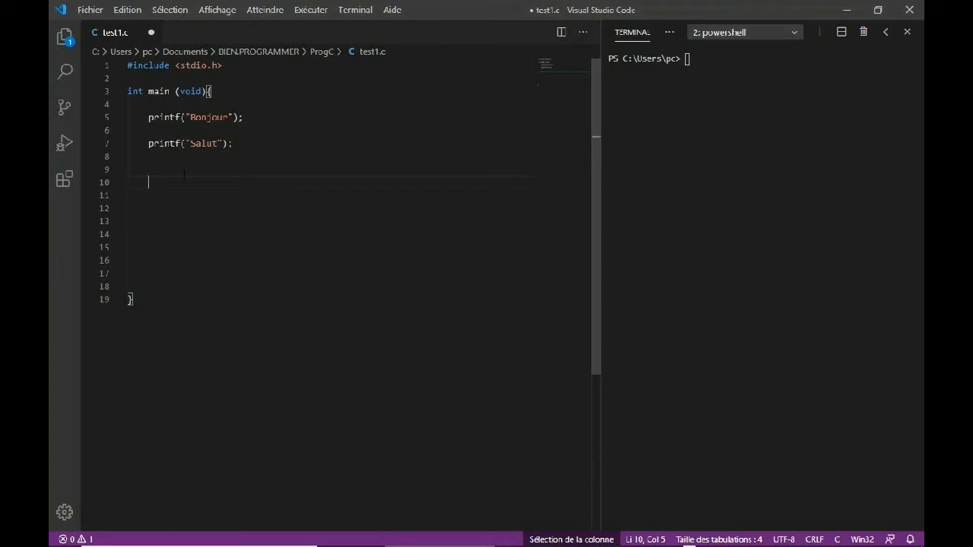
{"action": "left_click", "coordinate": [129, 157], "text": "alt"}
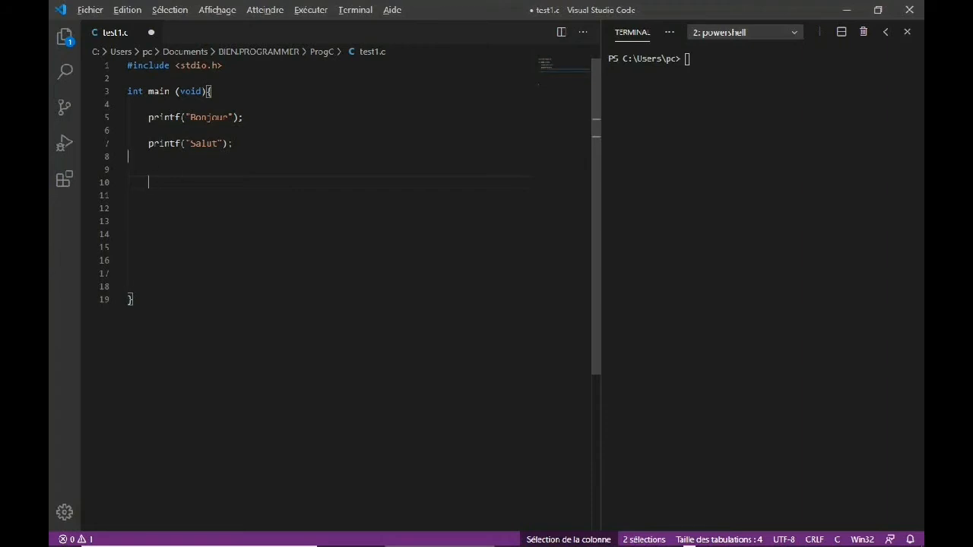
{"action": "left_click", "coordinate": [152, 168], "text": "alt"}
{"action": "left_click", "coordinate": [150, 206], "text": "alt"}
{"action": "left_click", "coordinate": [160, 203]}
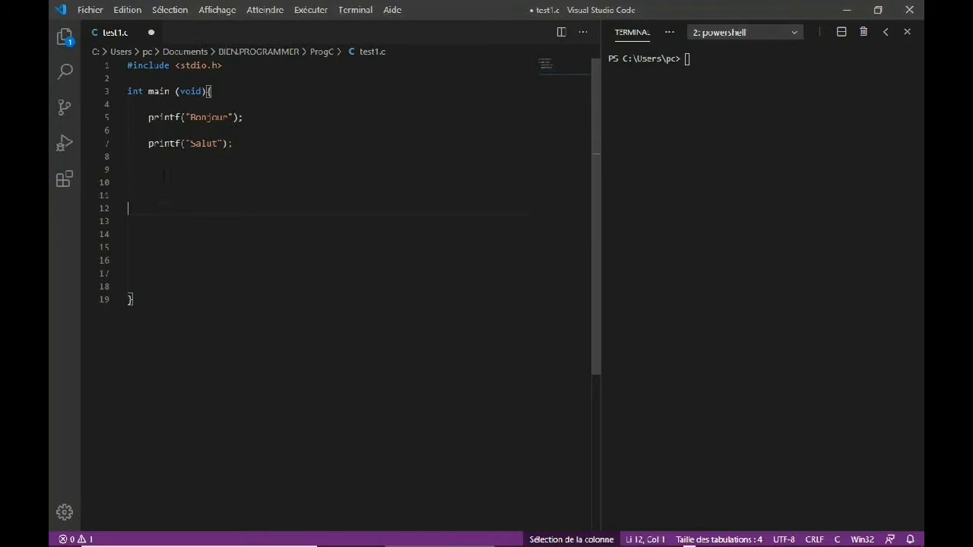
Insert another blank line after line 9 and try extending the column selection to neighbouring lines with an extra cursor
{"action": "left_click", "coordinate": [162, 173]}
{"action": "key", "text": "Return"}
{"action": "key", "text": "shift+Up"}
{"action": "key", "text": "shift+Down"}
{"action": "key", "text": "shift+Up"}
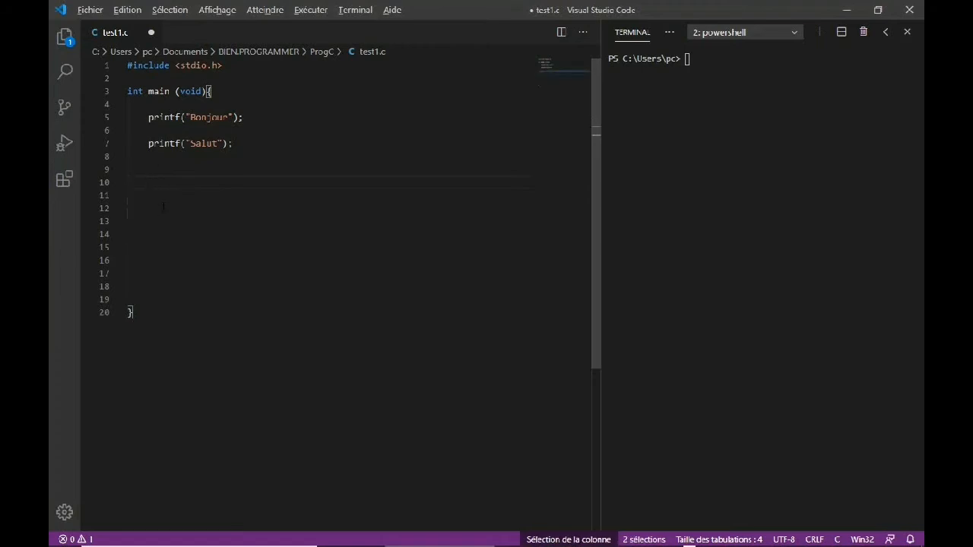
{"action": "left_click", "coordinate": [163, 207], "text": "alt"}
Place cursors on lines 10 and 13 and enter <li>jfkfkkfhs<li/> on both lines at once
{"action": "left_click", "coordinate": [181, 183]}
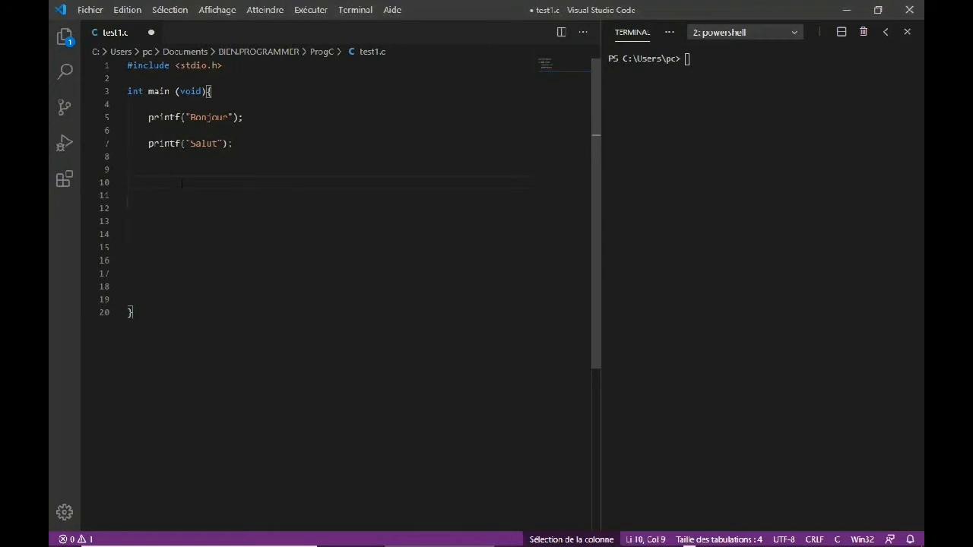
{"action": "left_click", "coordinate": [171, 222], "text": "alt"}
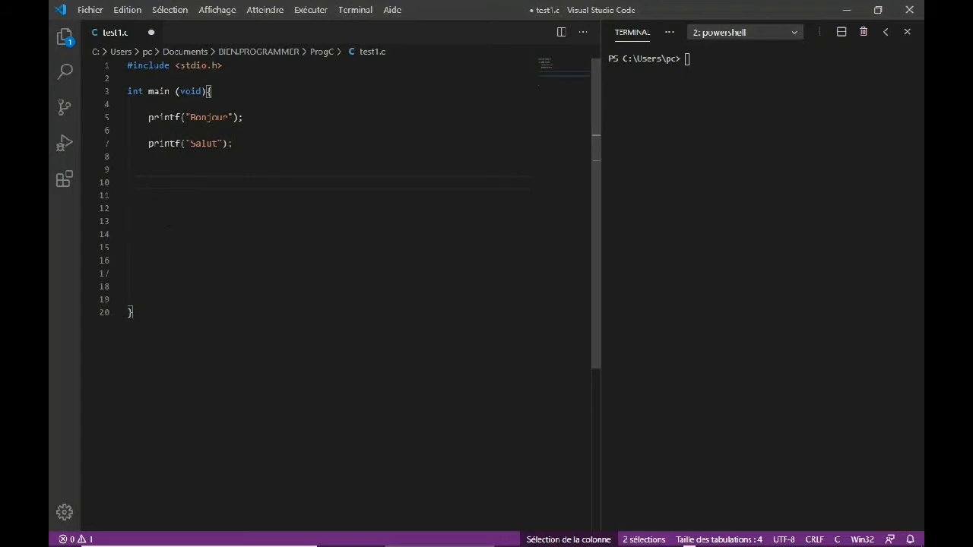
{"action": "key", "text": "Tab"}
{"action": "type", "text": "<li>jfkfkkfhs"}
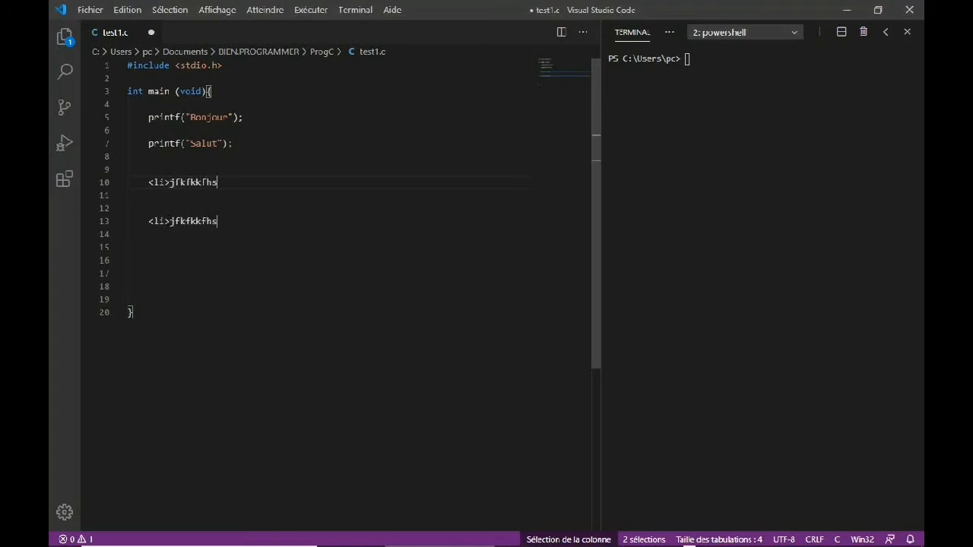
{"action": "type", "text": "<"}
{"action": "type", "text": "/>"}
{"action": "key", "text": "Left"}
{"action": "key", "text": "Left"}
{"action": "type", "text": "li"}
Select both <li> test entries as a column block, delete them and return to a single cursor
{"action": "left_click_drag", "start_coordinate": [145, 178], "coordinate": [260, 234]}
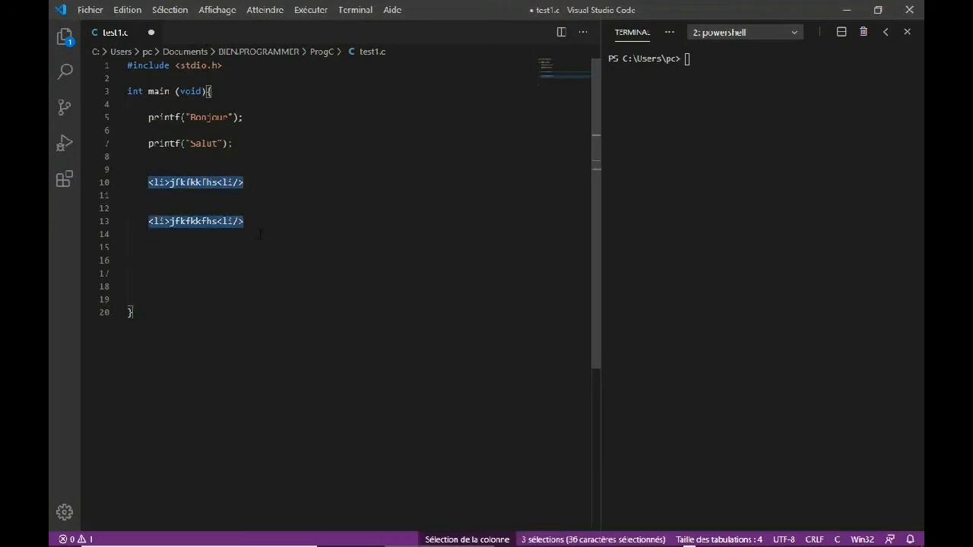
{"action": "key", "text": "BackSpace"}
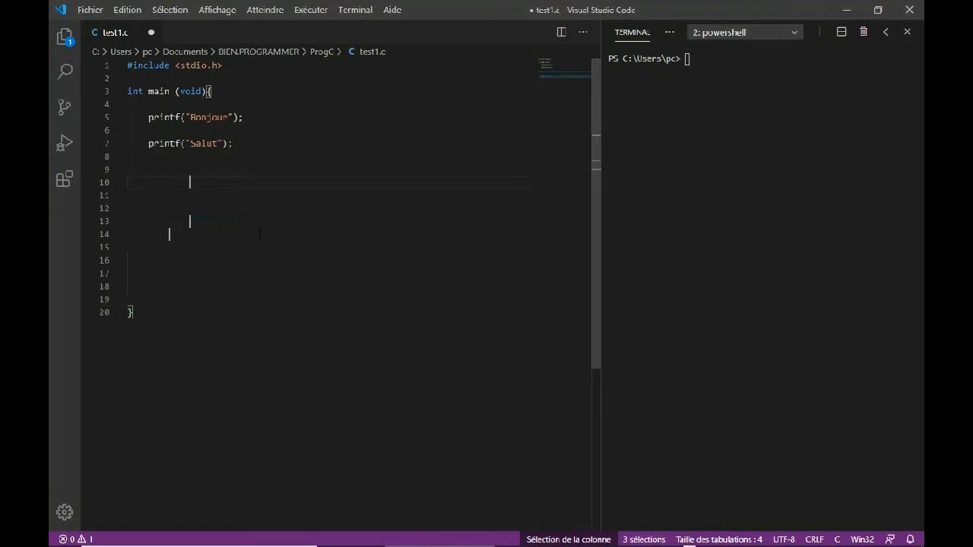
{"action": "left_click", "coordinate": [260, 235]}
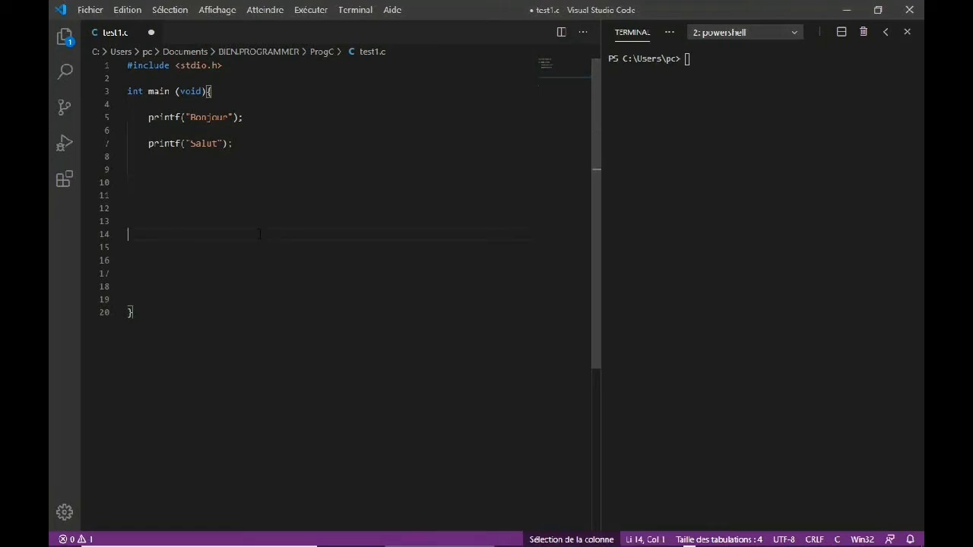
Try indenting line 10 by several levels and reduce it back to one level
{"action": "left_click", "coordinate": [182, 182]}
{"action": "key", "text": "Tab"}
{"action": "key", "text": "Tab"}
{"action": "key", "text": "BackSpace"}
{"action": "key", "text": "Tab"}
{"action": "key", "text": "Tab"}
{"action": "key", "text": "Tab"}
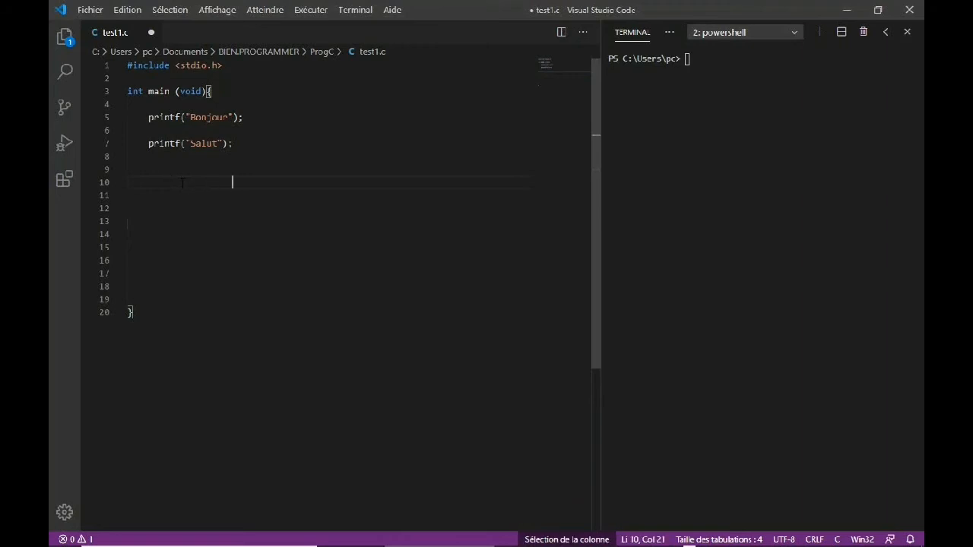
{"action": "key", "text": "BackSpace"}
{"action": "key", "text": "BackSpace"}
{"action": "key", "text": "BackSpace"}
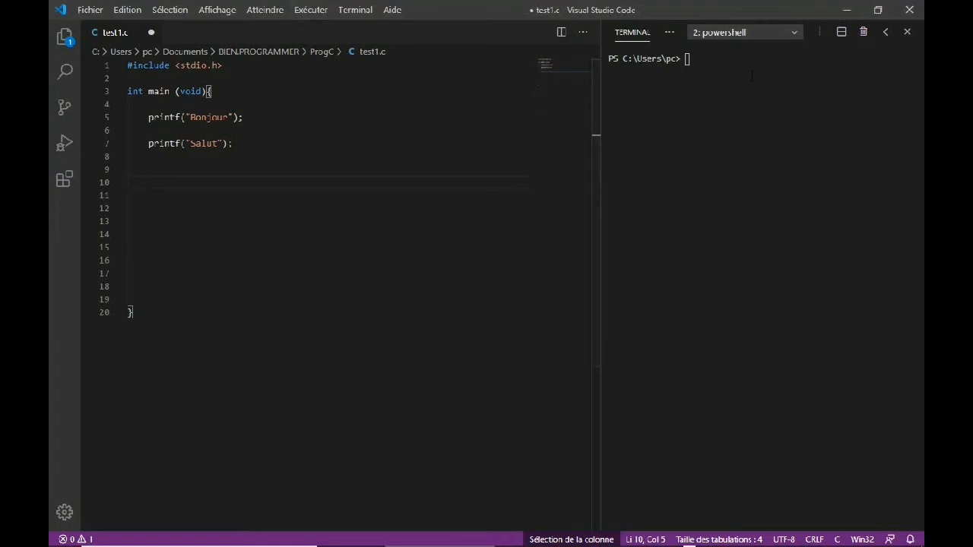
Try splitting the PowerShell terminal and the test1.c editor, and close the extra panes again
{"action": "left_click", "coordinate": [841, 35]}
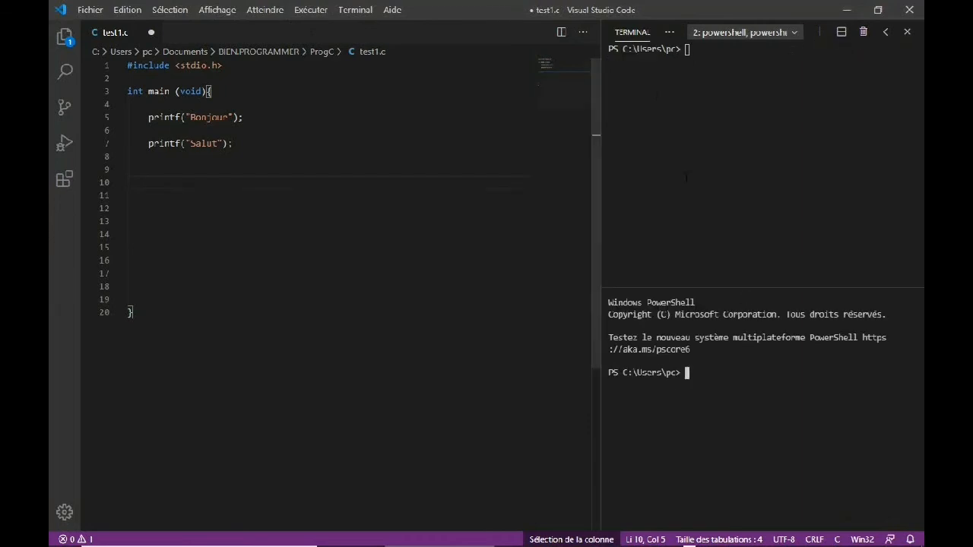
{"action": "left_click", "coordinate": [561, 34]}
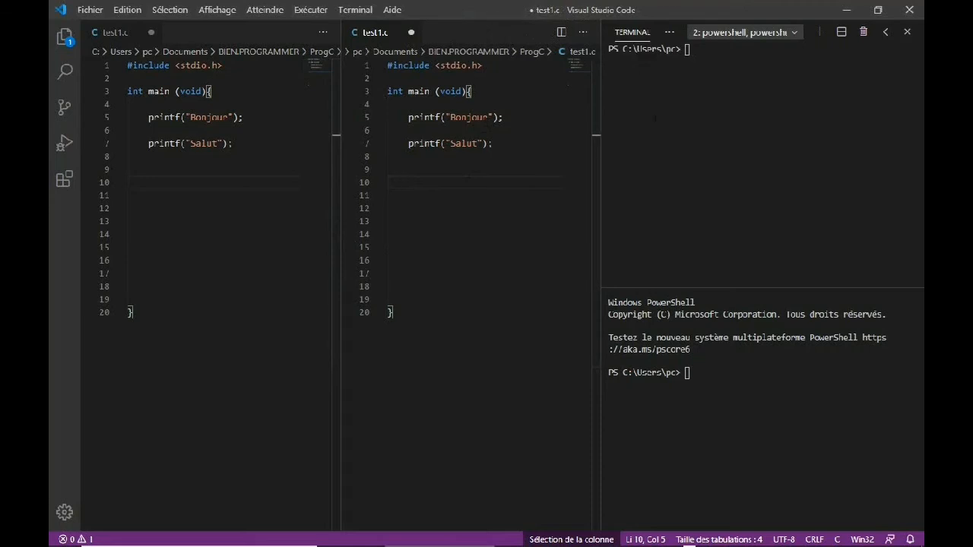
{"action": "left_click", "coordinate": [864, 32]}
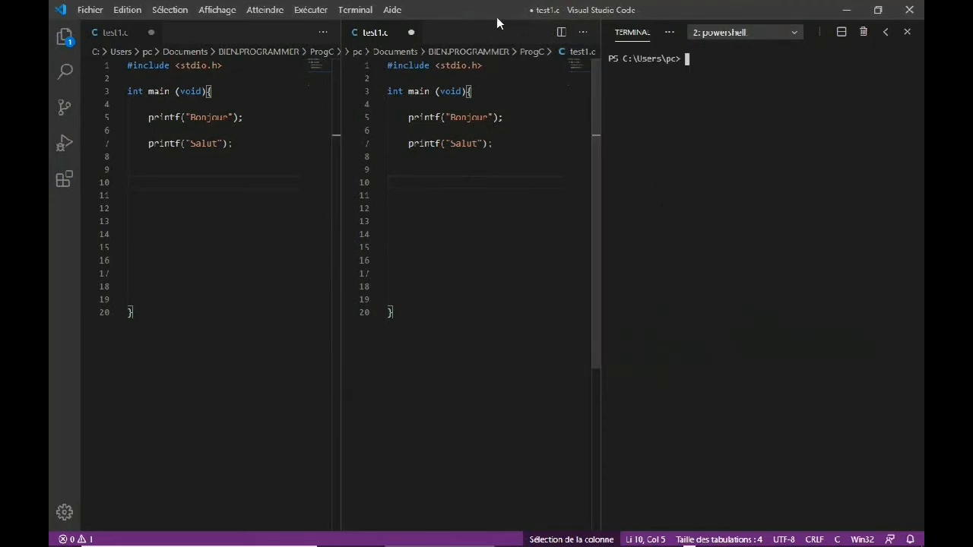
{"action": "left_click", "coordinate": [411, 32]}
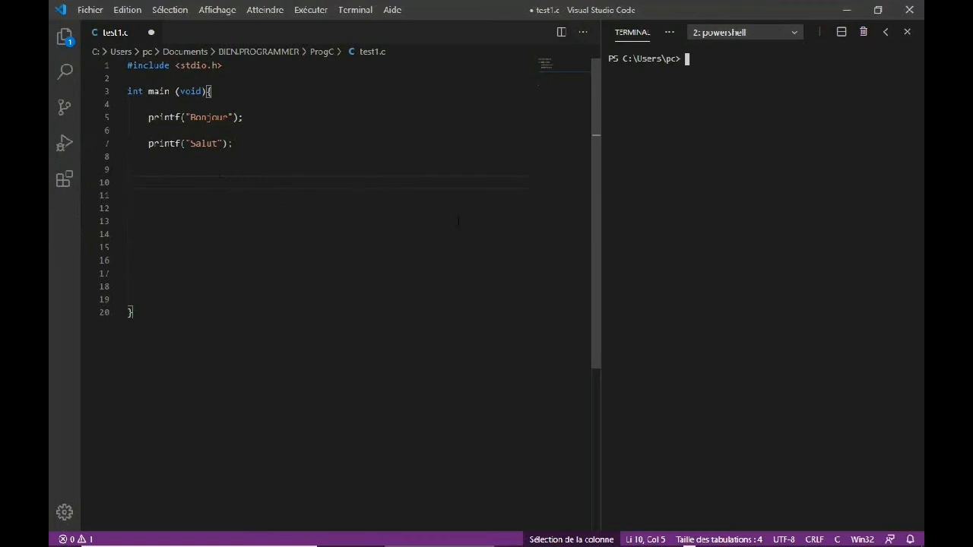
Close Visual Studio Code and the settings.txt window, and dismiss the Avast notification
{"action": "left_click", "coordinate": [911, 10]}
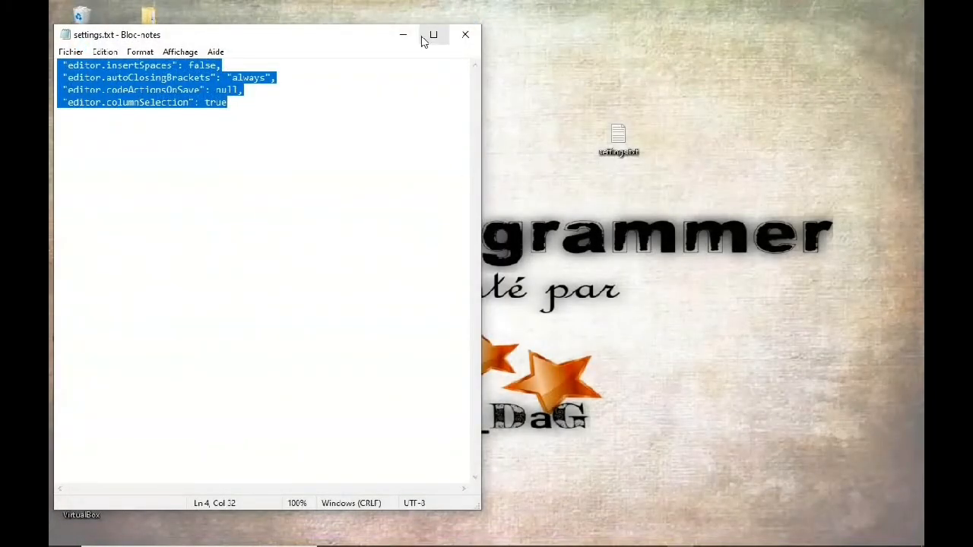
{"action": "left_click", "coordinate": [466, 35]}
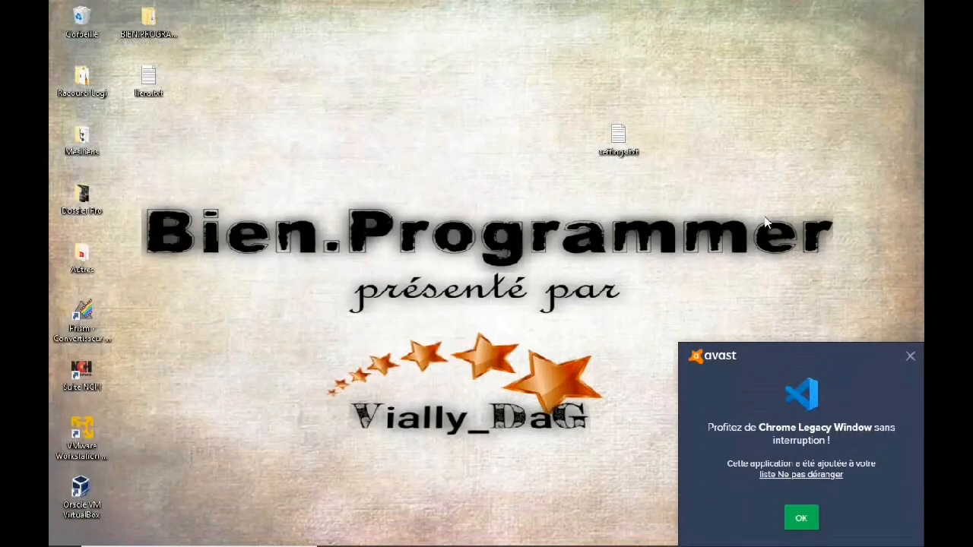
{"action": "left_click", "coordinate": [911, 357]}
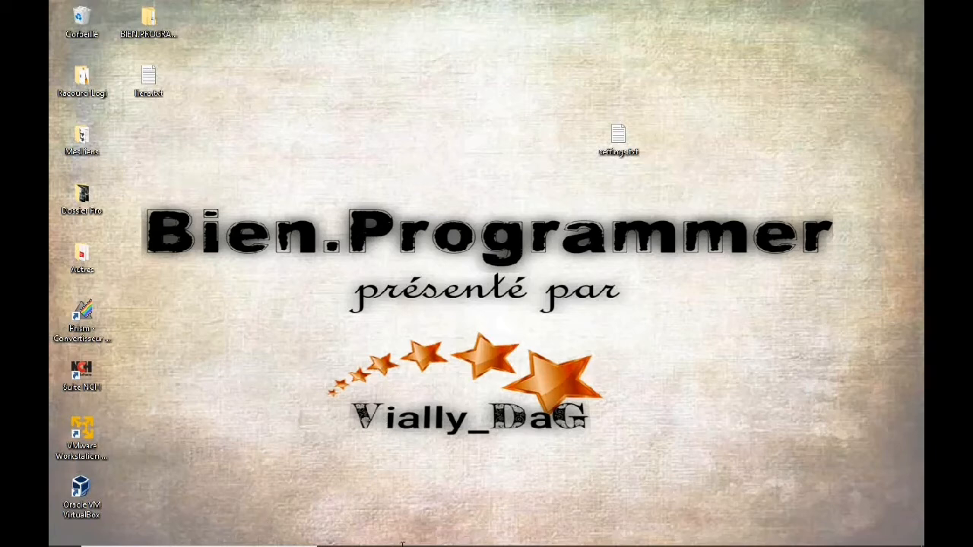
Switch to the Opera browser and search Google for "visual studio community"
{"action": "mouse_move", "coordinate": [217, 535]}
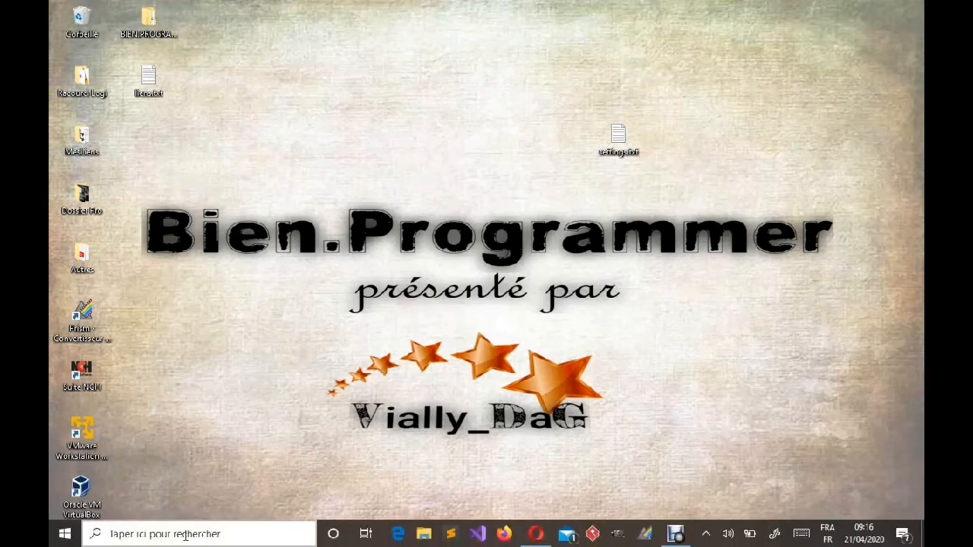
{"action": "left_click", "coordinate": [536, 535]}
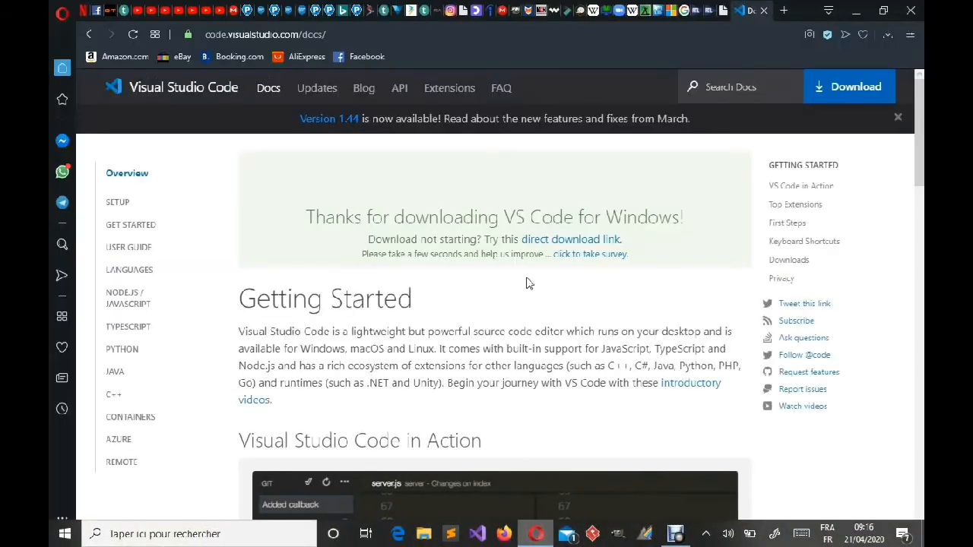
{"action": "left_click", "coordinate": [355, 29]}
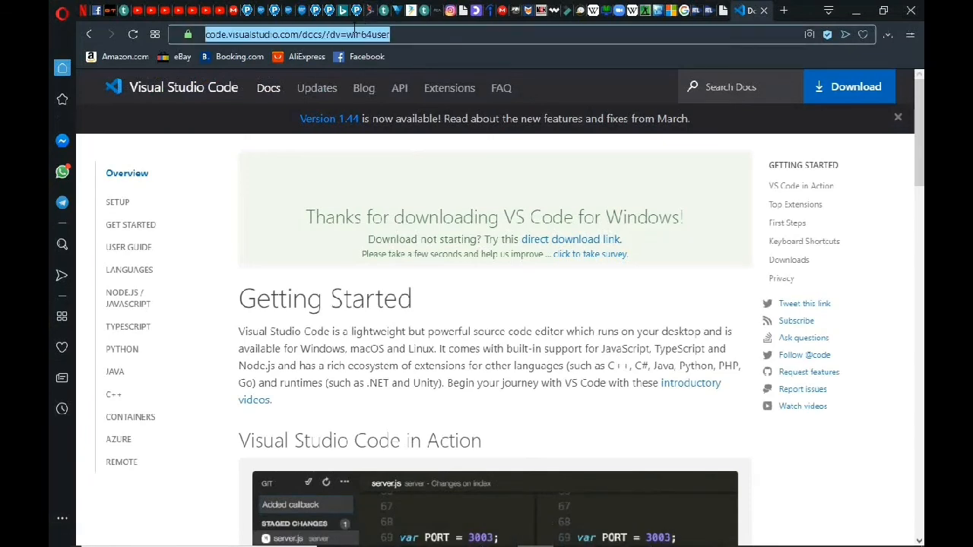
{"action": "type", "text": "visul"}
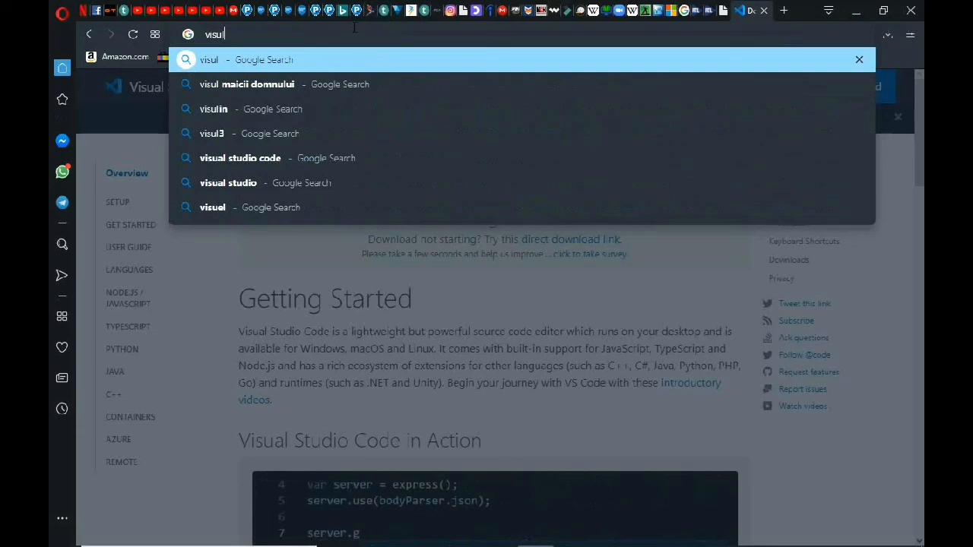
{"action": "key", "text": "BackSpace"}
{"action": "type", "text": "al st"}
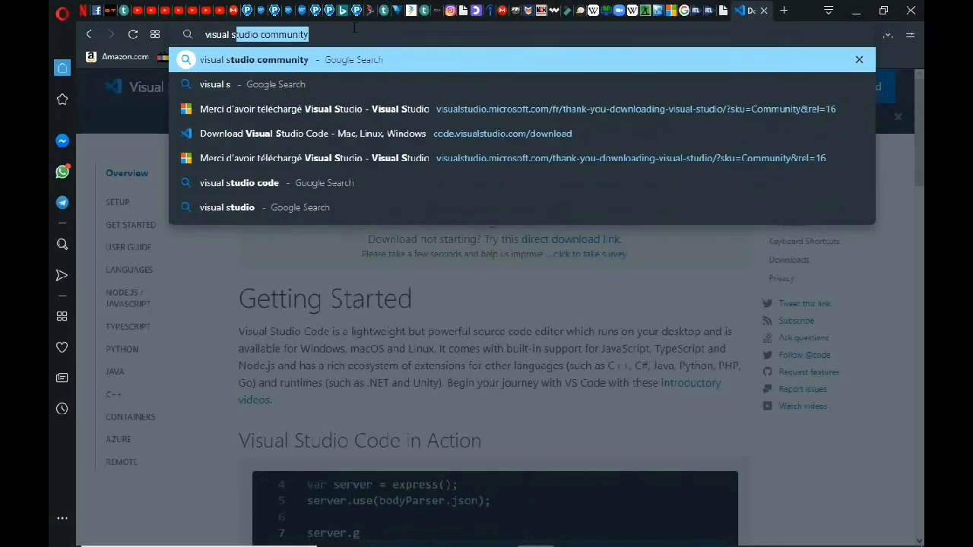
{"action": "type", "text": "udio comm"}
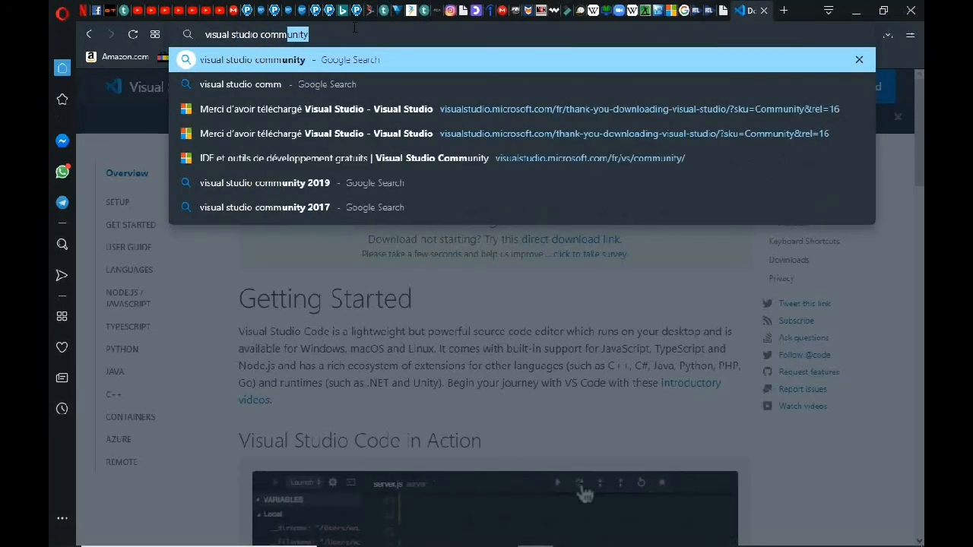
{"action": "left_click", "coordinate": [316, 61]}
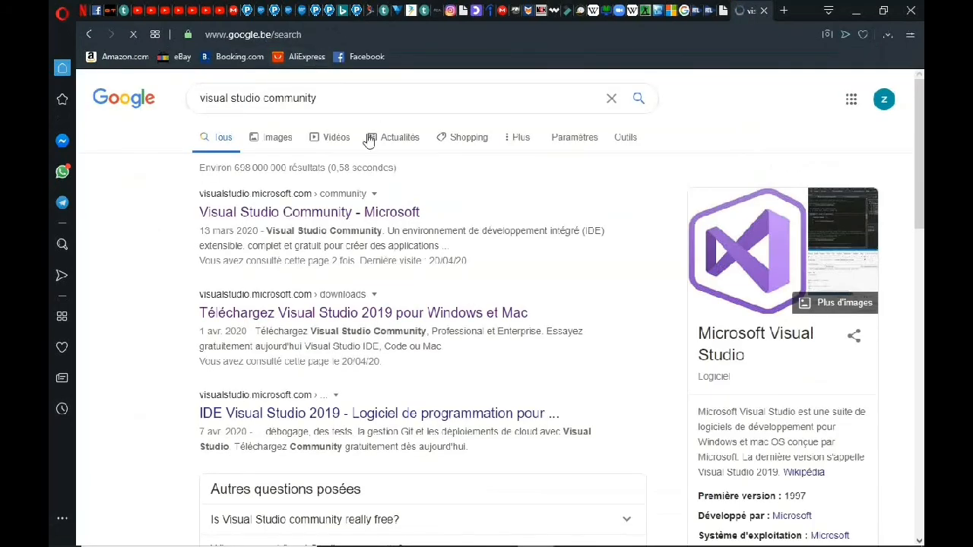
Open Microsoft's Visual Studio Community page, start the Visual Studio download and cancel saving vs_Community.exe
{"action": "left_click", "coordinate": [295, 218]}
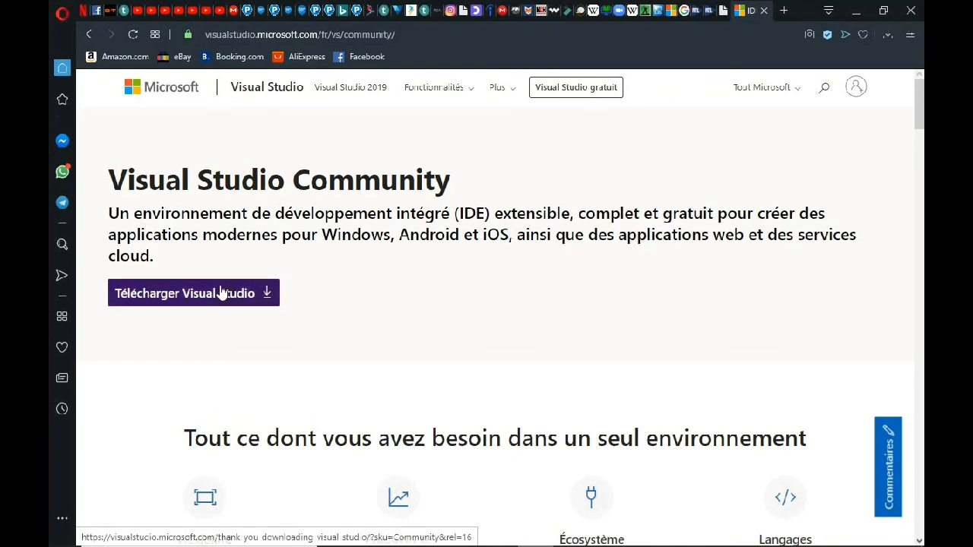
{"action": "scroll", "coordinate": [404, 322], "scroll_direction": "down", "scroll_amount": 3}
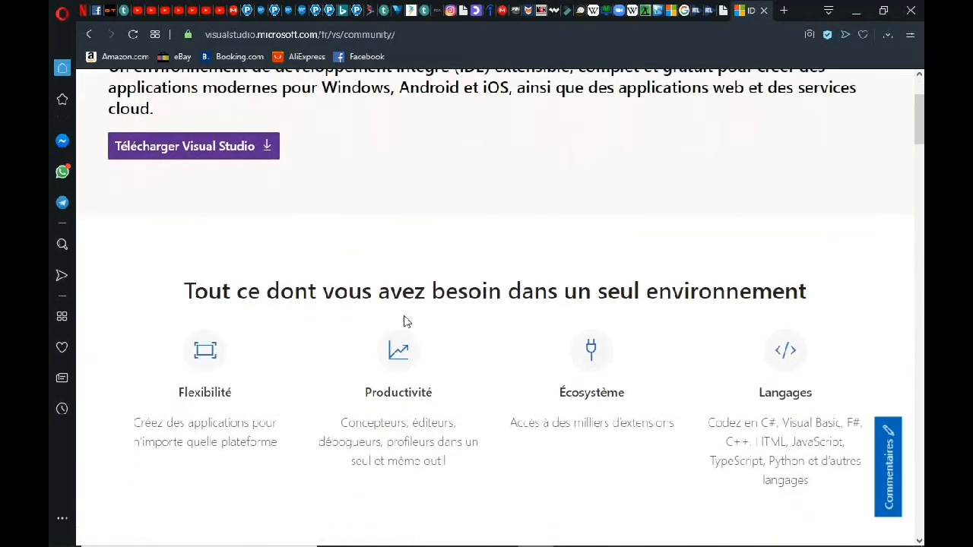
{"action": "scroll", "coordinate": [404, 322], "scroll_direction": "up", "scroll_amount": 1}
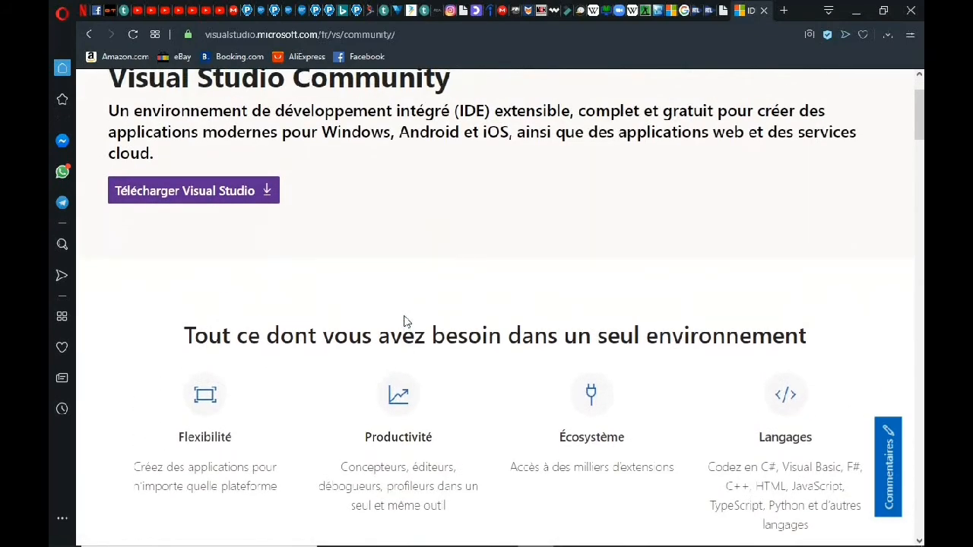
{"action": "scroll", "coordinate": [404, 322], "scroll_direction": "up", "scroll_amount": 1}
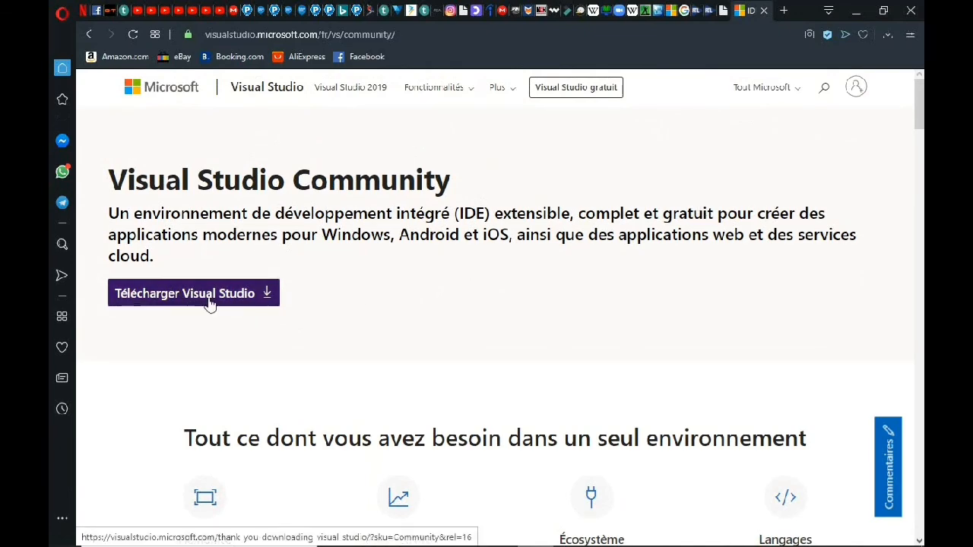
{"action": "left_click", "coordinate": [137, 302]}
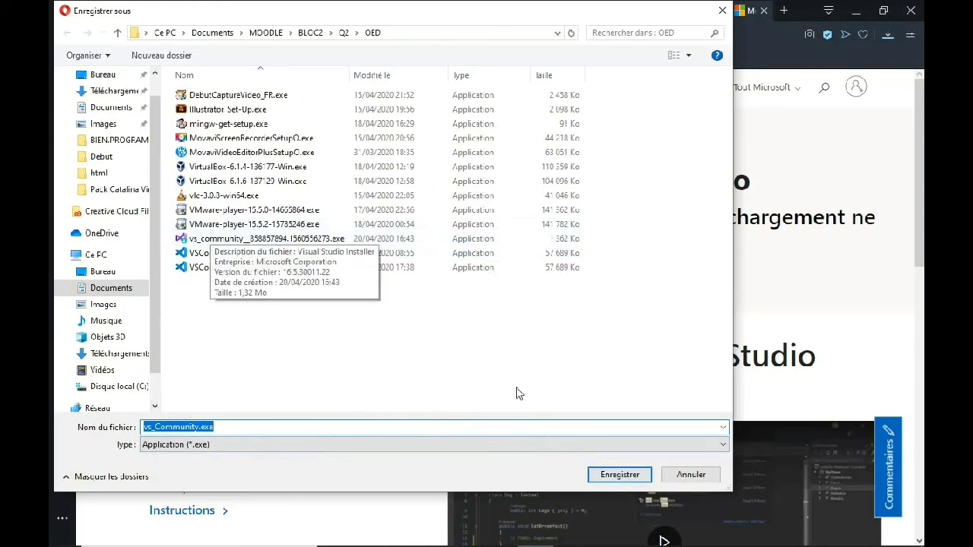
{"action": "left_click", "coordinate": [688, 476]}
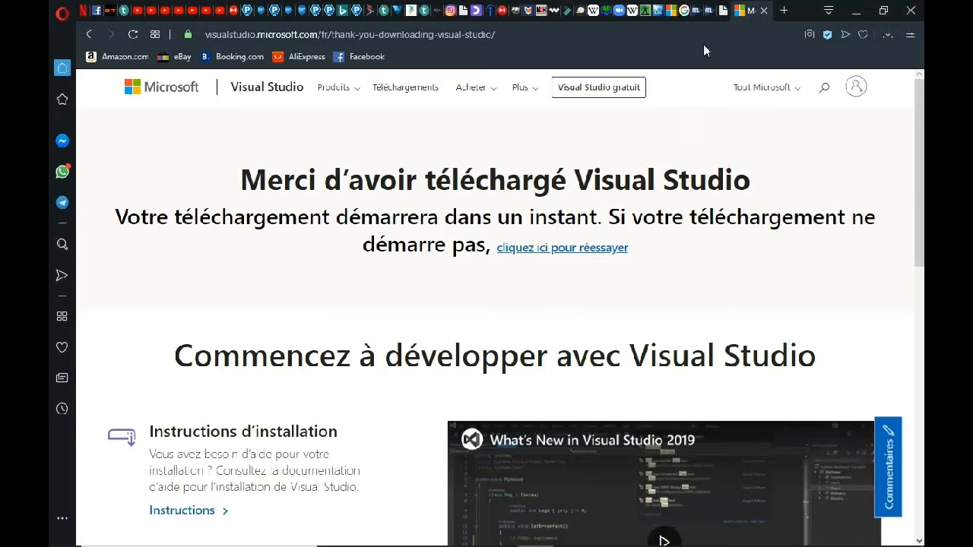
Switch to the other open Visual Studio download page and look over its installation instructions and getting-started guides
{"action": "left_click", "coordinate": [672, 12]}
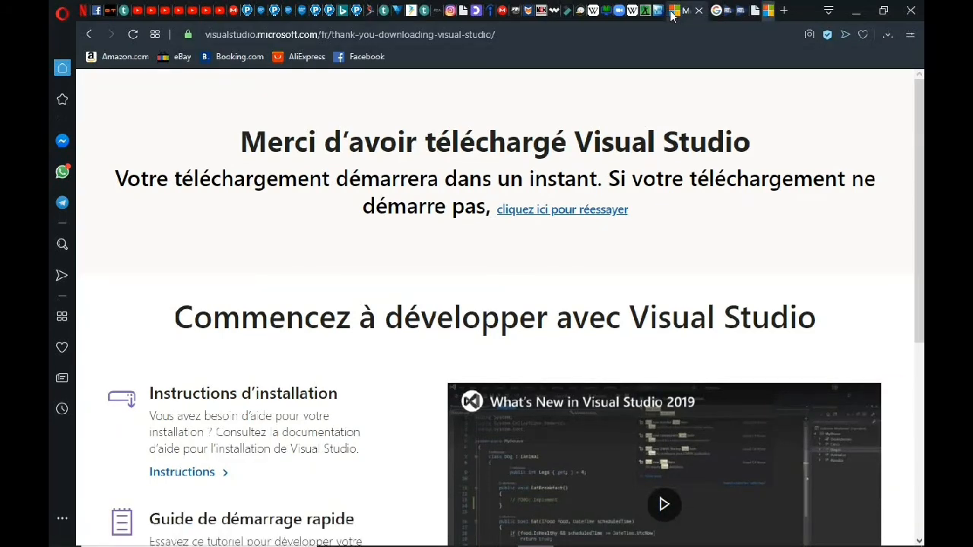
{"action": "scroll", "coordinate": [433, 305], "scroll_direction": "down", "scroll_amount": 1}
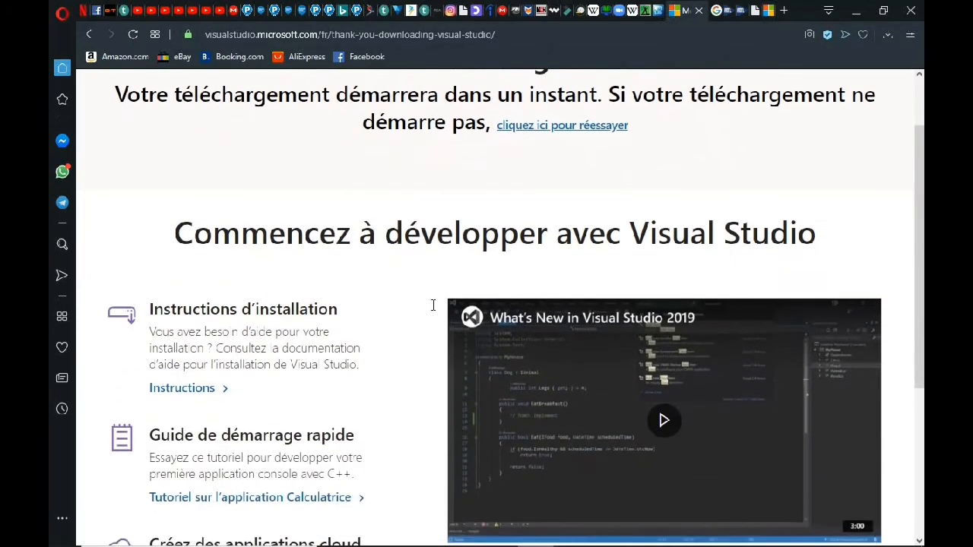
{"action": "scroll", "coordinate": [433, 304], "scroll_direction": "down", "scroll_amount": 3}
{"action": "scroll", "coordinate": [433, 305], "scroll_direction": "up", "scroll_amount": 4}
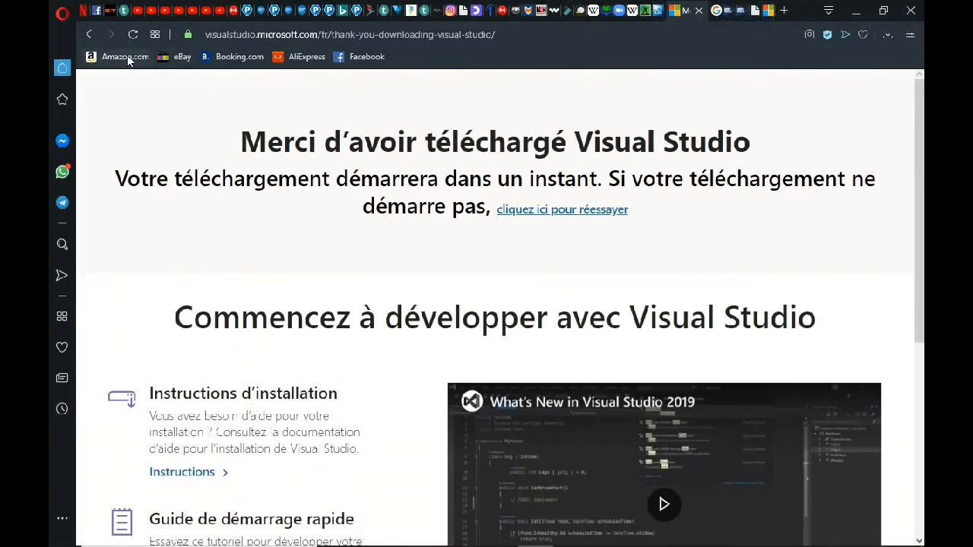
Return to the Google results and search for "etapes d'installation visual studio"
{"action": "left_click", "coordinate": [84, 36]}
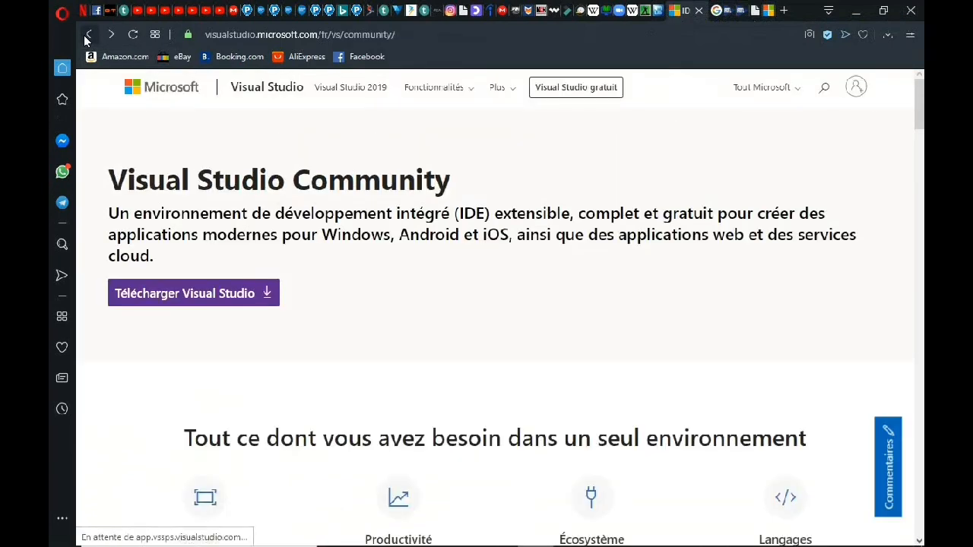
{"action": "left_click", "coordinate": [85, 35]}
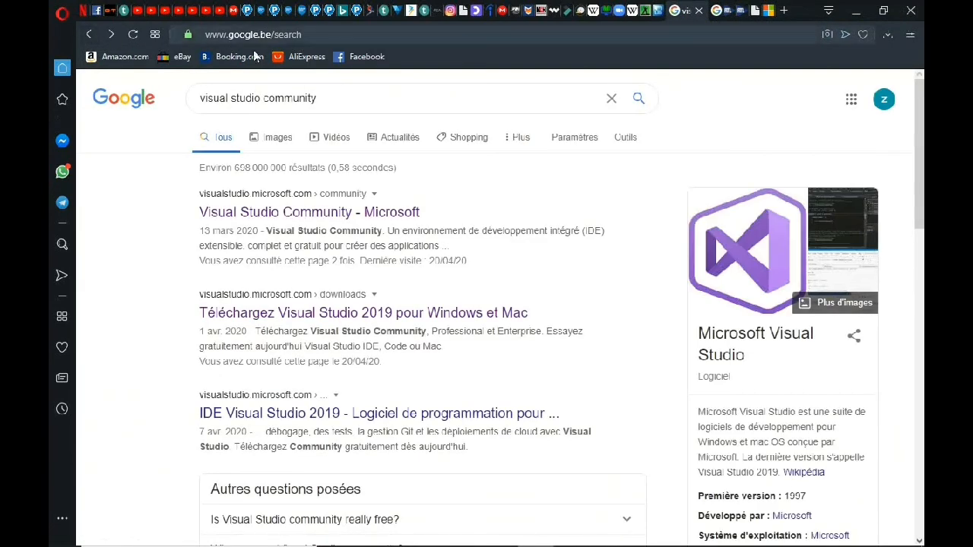
{"action": "left_click", "coordinate": [308, 33]}
{"action": "type", "text": "etape"}
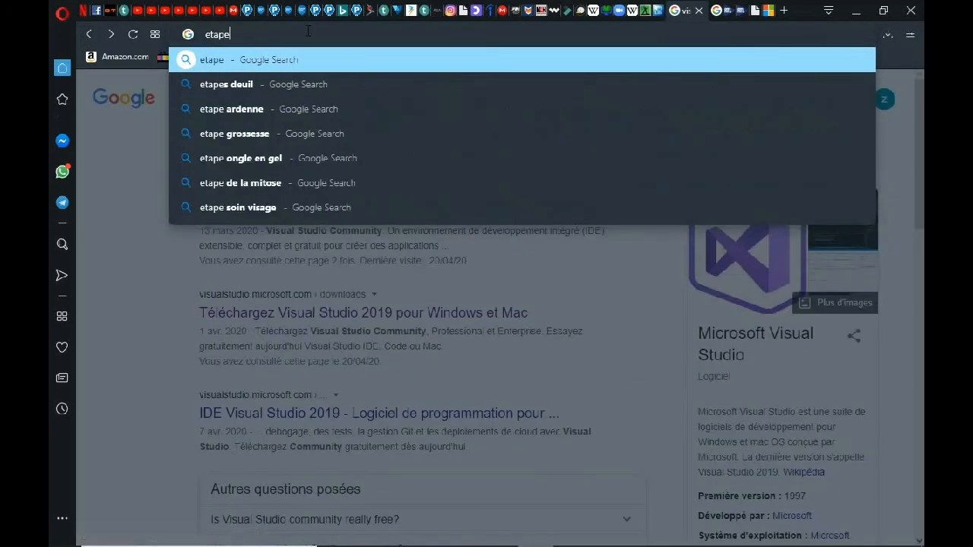
{"action": "type", "text": "s d'inst"}
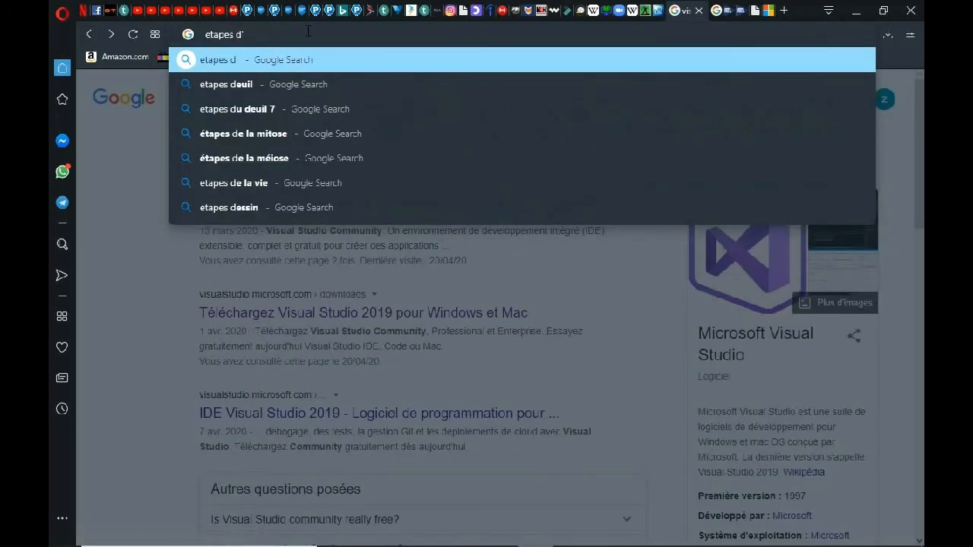
{"action": "type", "text": "alla"}
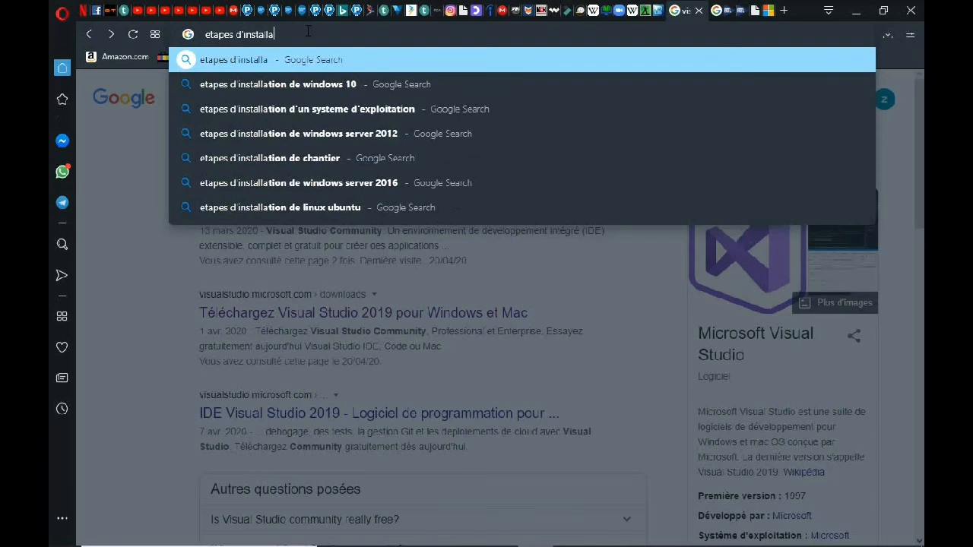
{"action": "type", "text": "tion visu"}
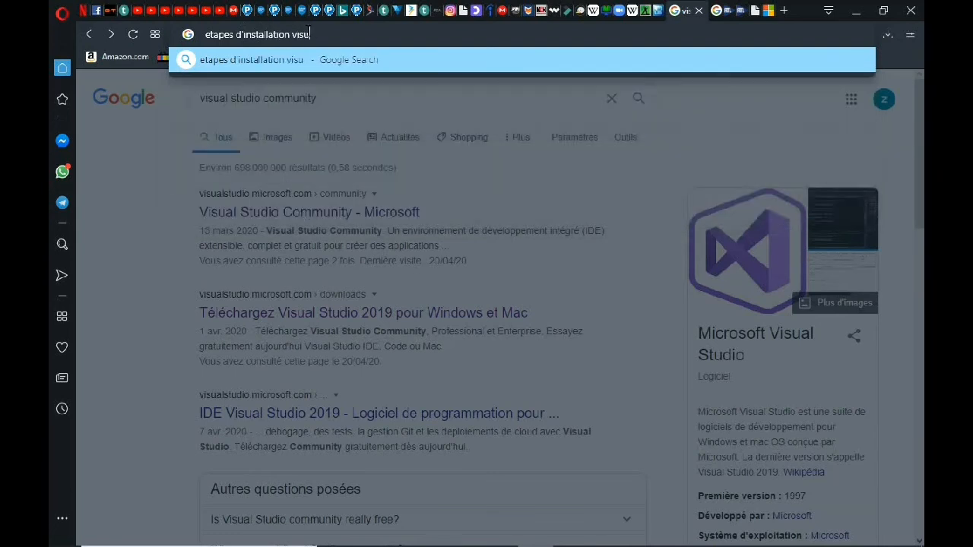
{"action": "type", "text": "al"}
{"action": "type", "text": " studio"}
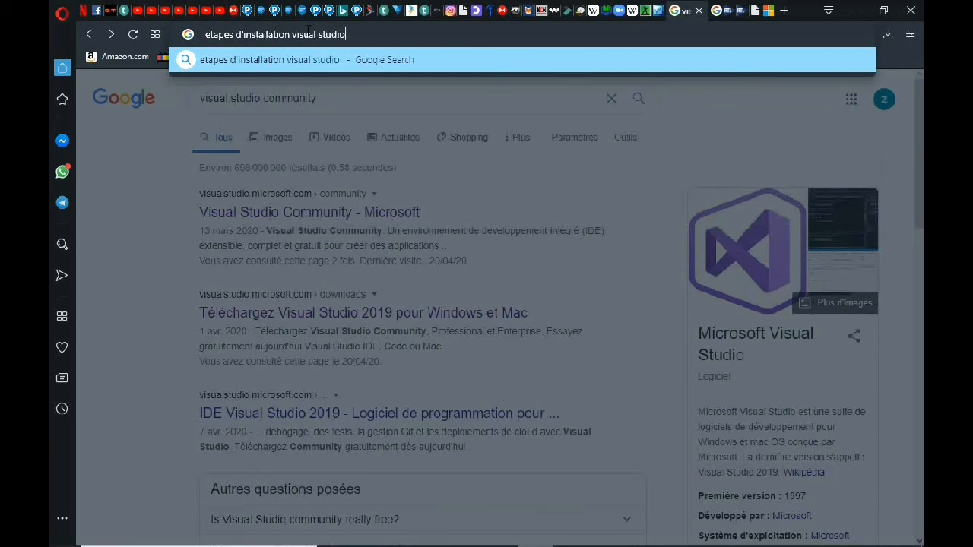
{"action": "key", "text": "Return"}
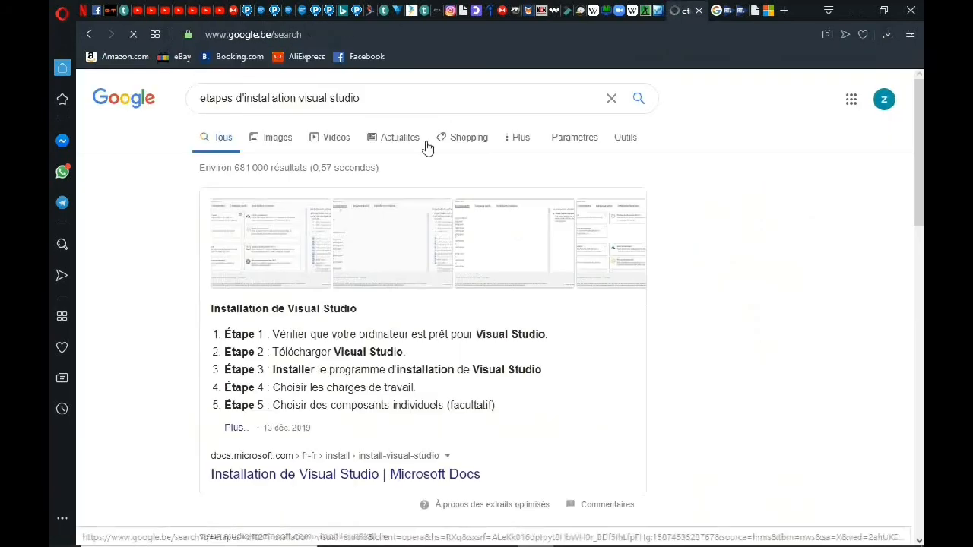
Browse the image results and open the Microsoft Docs page "Installer la prise en charge de C++ dans Visual Studio"
{"action": "left_click", "coordinate": [298, 253]}
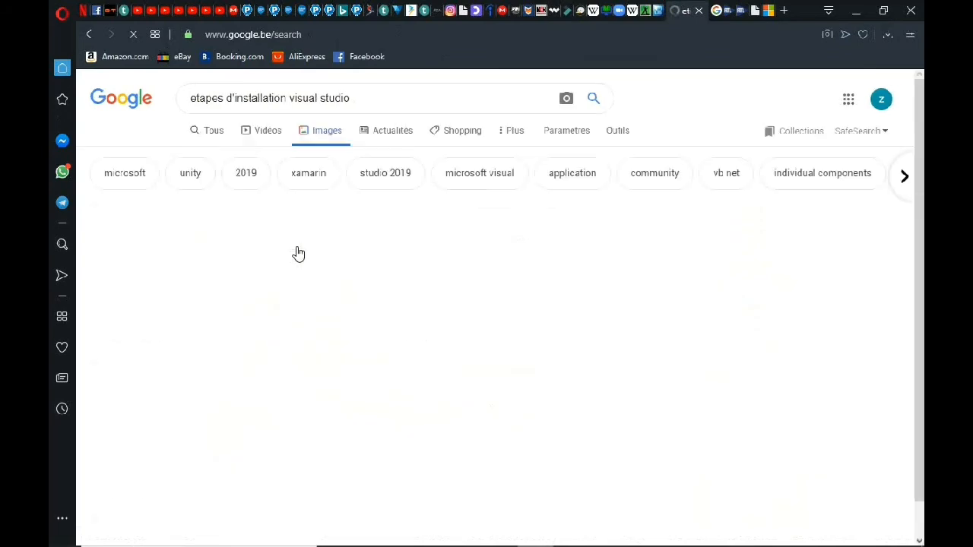
{"action": "left_click", "coordinate": [299, 315]}
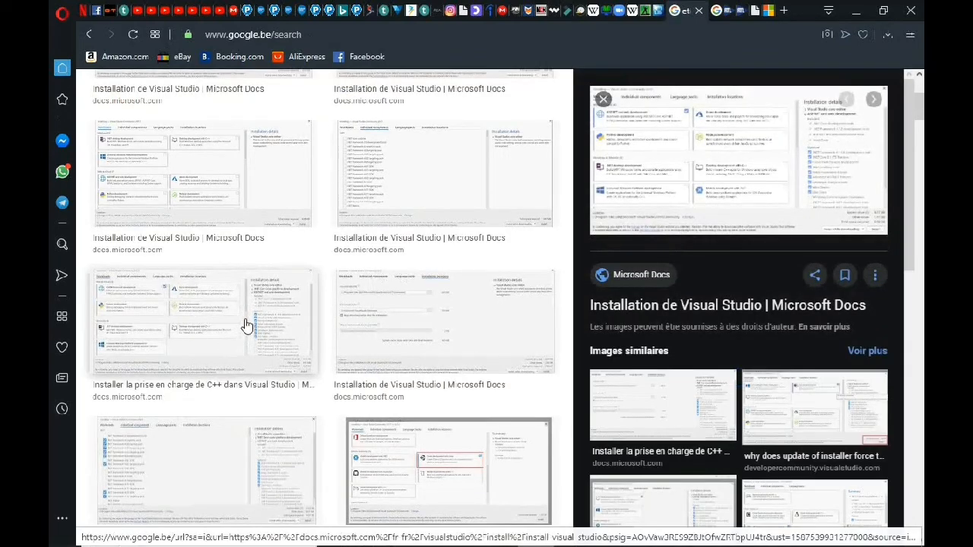
{"action": "left_click", "coordinate": [203, 328]}
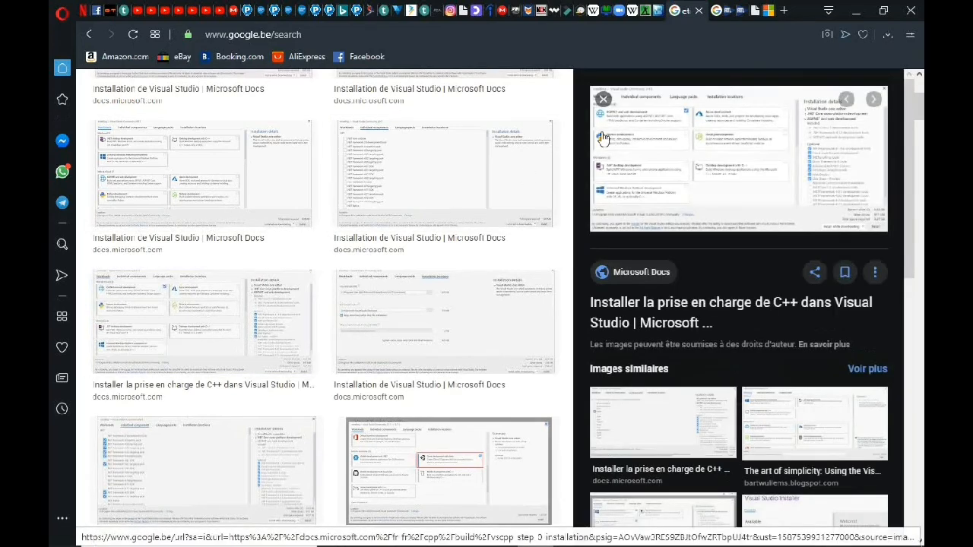
{"action": "left_click", "coordinate": [681, 148]}
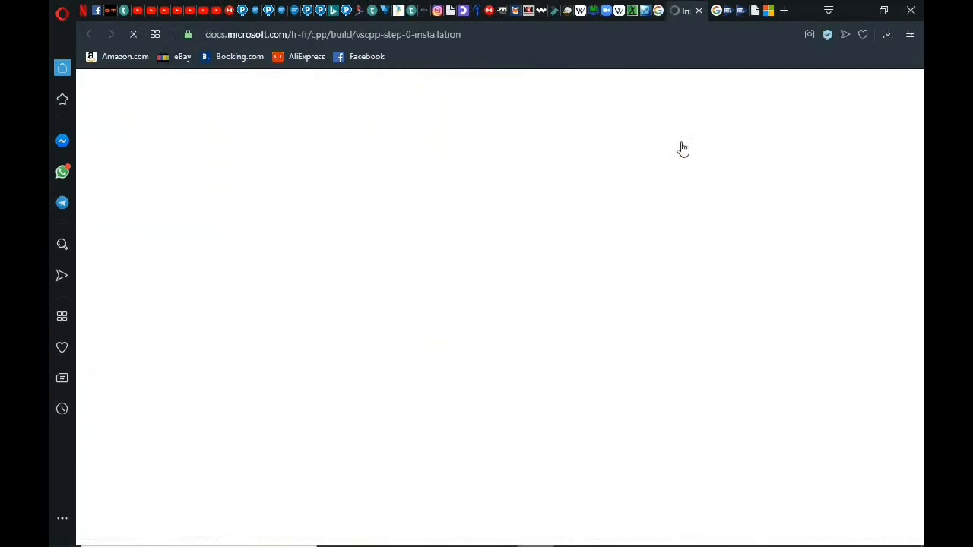
Find the installer screenshot in the article and examine its workloads, installation details and install options enlarged
{"action": "scroll", "coordinate": [472, 373], "scroll_direction": "down", "scroll_amount": 4}
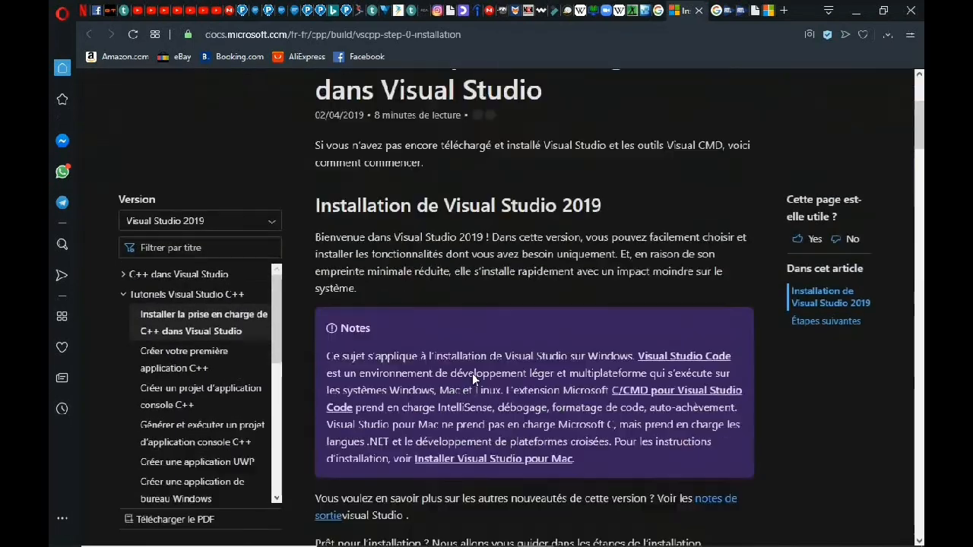
{"action": "scroll", "coordinate": [472, 374], "scroll_direction": "down", "scroll_amount": 15}
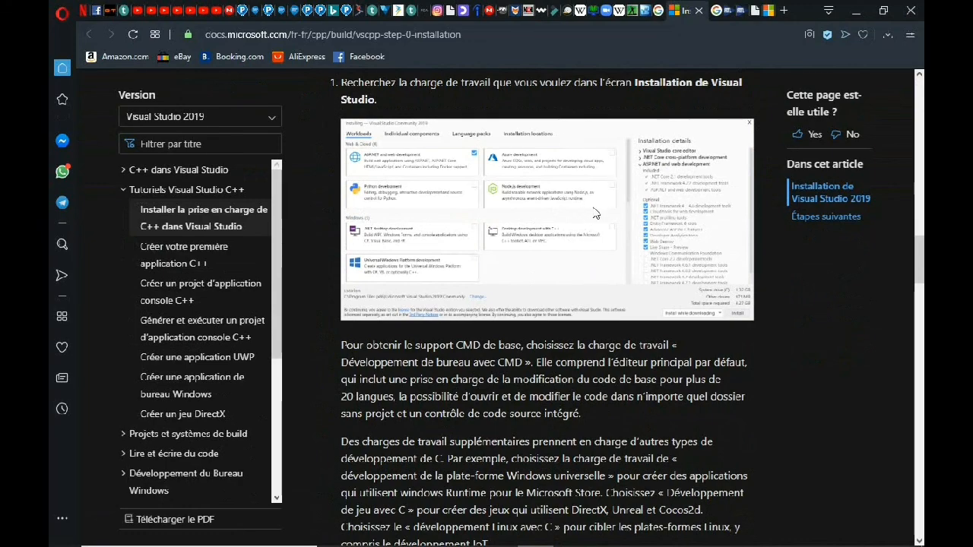
{"action": "scroll", "coordinate": [596, 215], "scroll_direction": "up", "scroll_amount": 5}
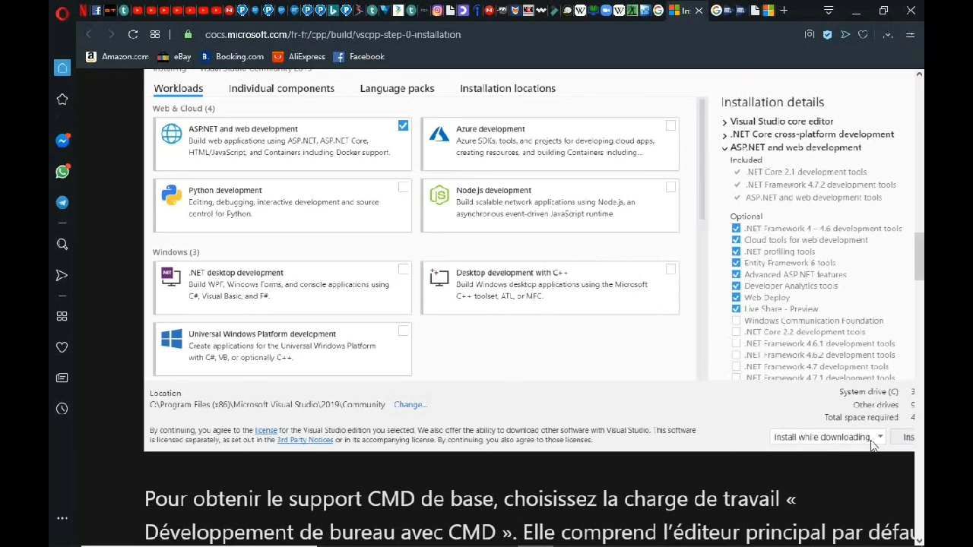
{"action": "scroll", "coordinate": [678, 340], "scroll_direction": "right", "scroll_amount": 3}
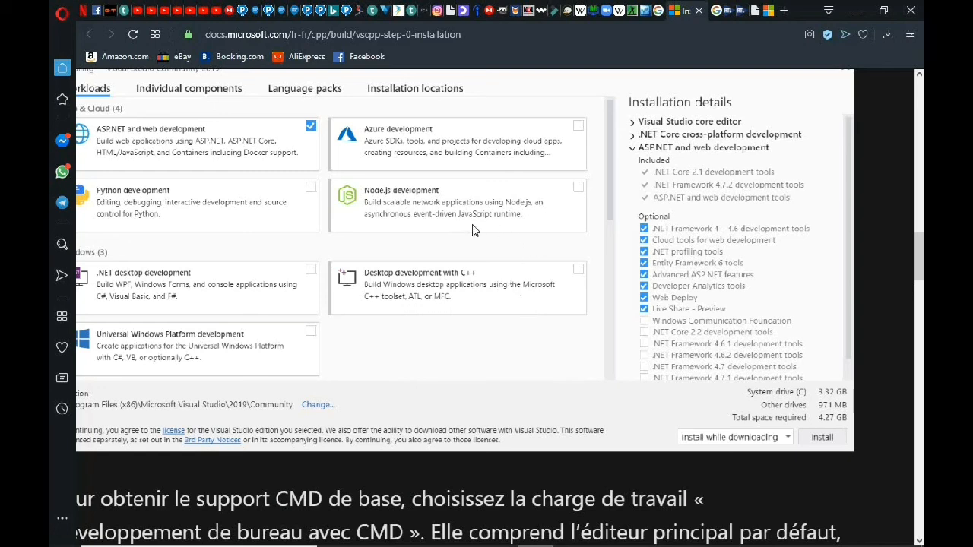
Minimize the browser, launch Visual Studio 2019, decline recovering consoleAppC++.cpp and continue without code into the main window
{"action": "left_click", "coordinate": [855, 11]}
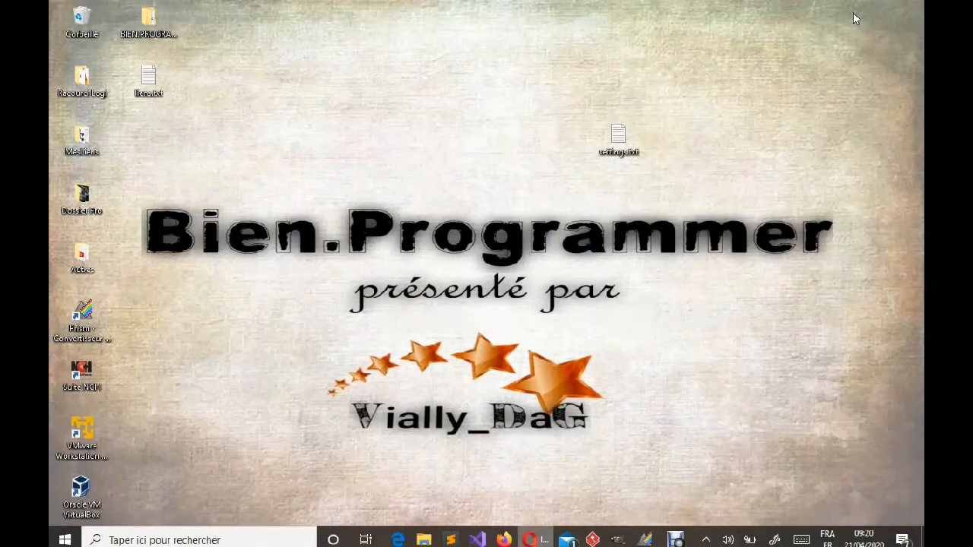
{"action": "left_click", "coordinate": [477, 537]}
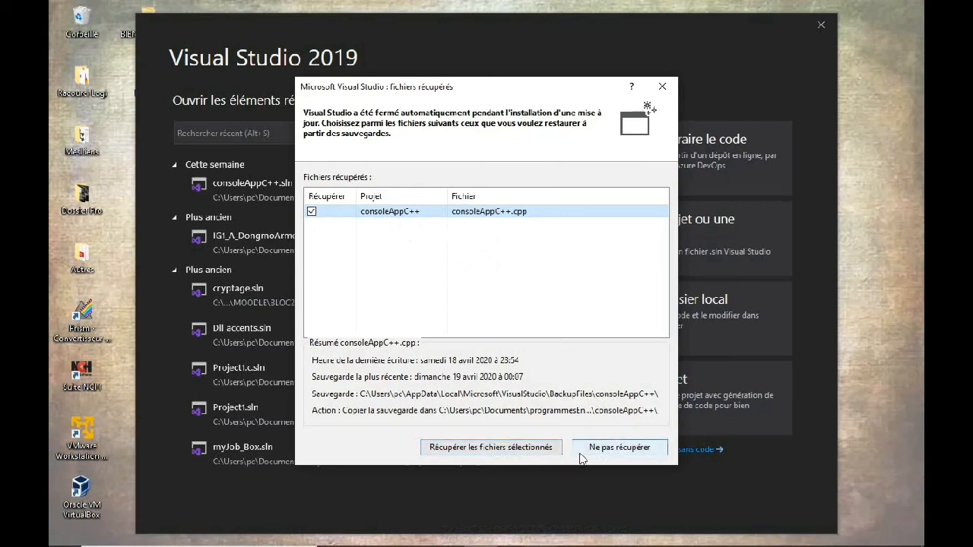
{"action": "left_click", "coordinate": [641, 450]}
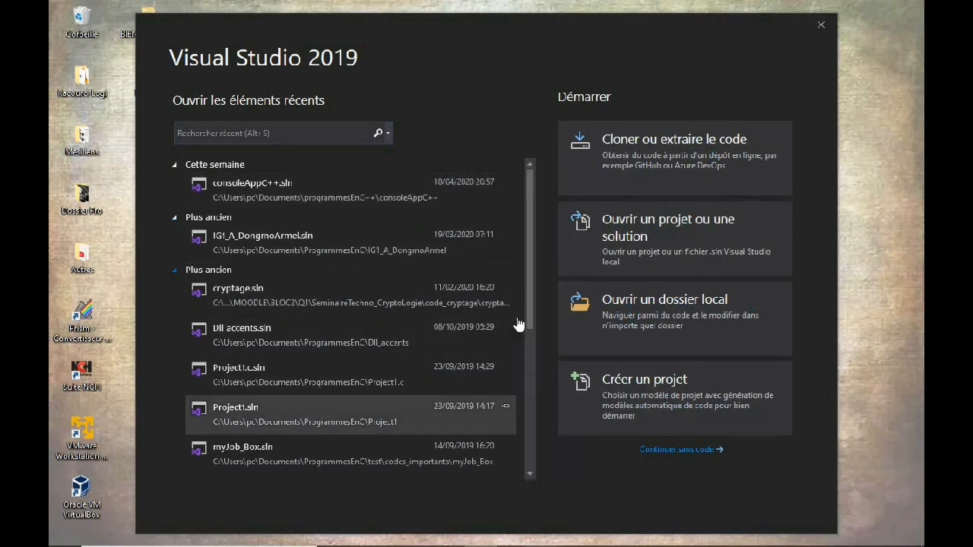
{"action": "left_click", "coordinate": [709, 450]}
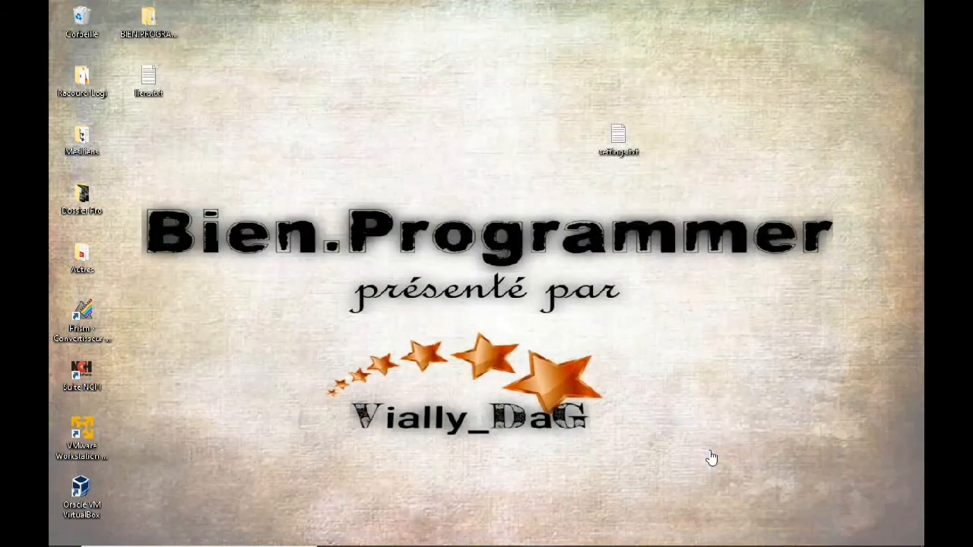
{"action": "mouse_move", "coordinate": [526, 544]}
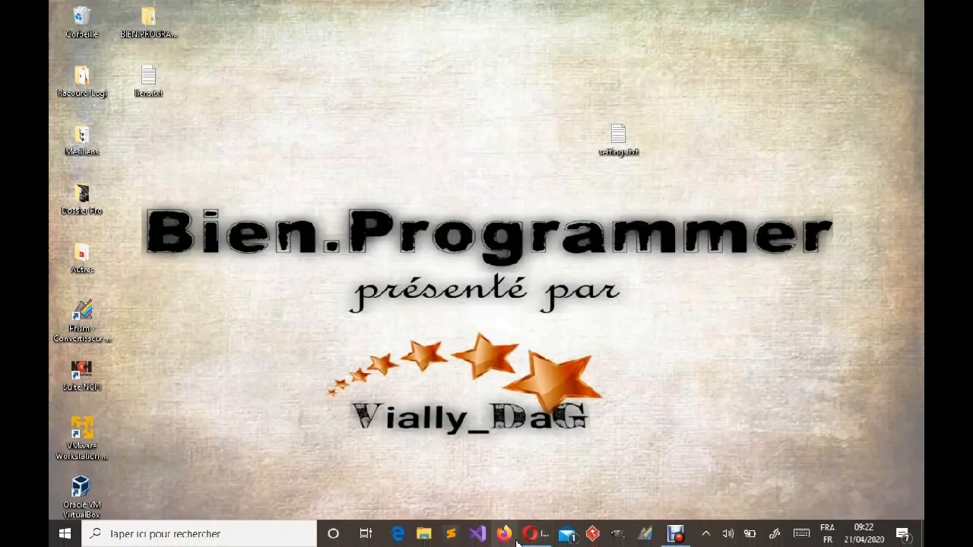
{"action": "left_click", "coordinate": [477, 536]}
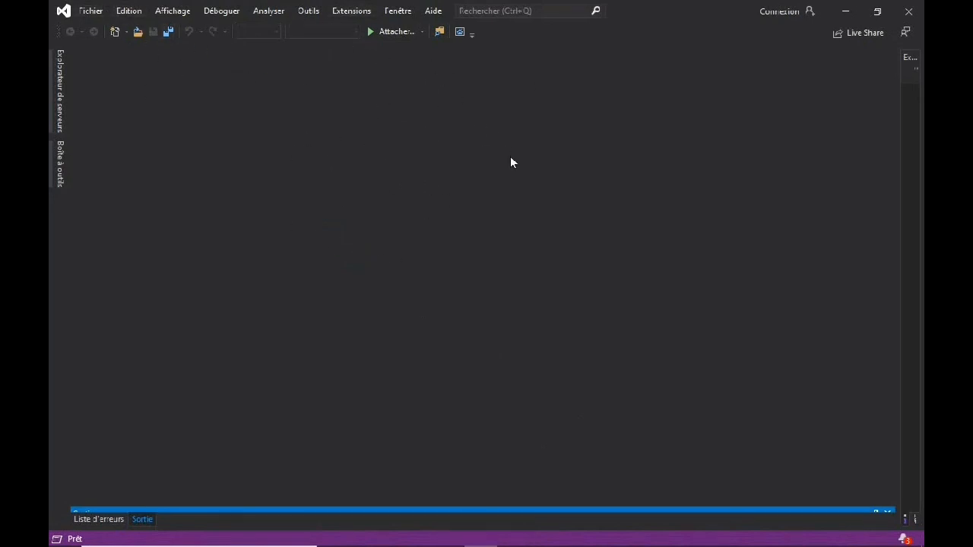
Look over Visual Studio's file commands, then minimize its window and select settings.txt on the desktop
{"action": "left_click", "coordinate": [97, 15]}
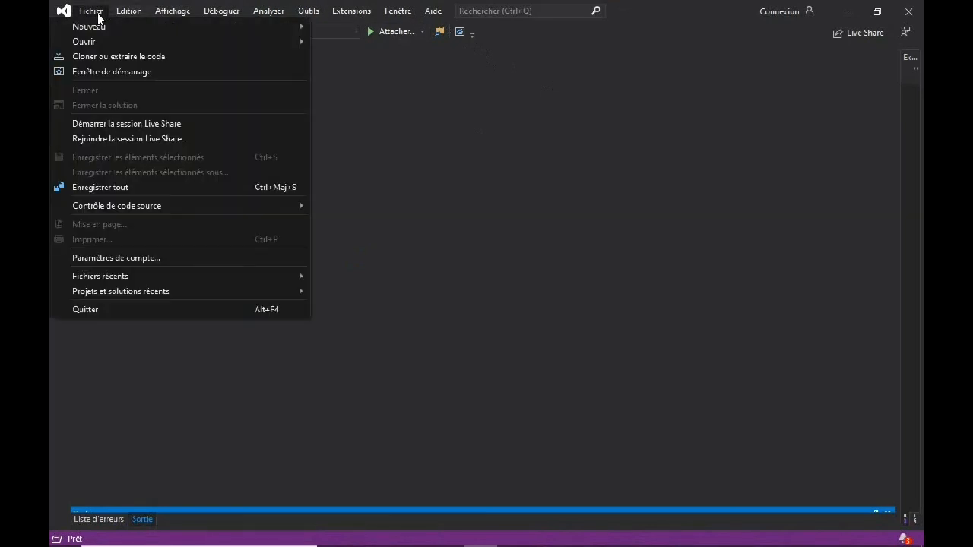
{"action": "mouse_move", "coordinate": [183, 33]}
{"action": "left_click", "coordinate": [377, 169]}
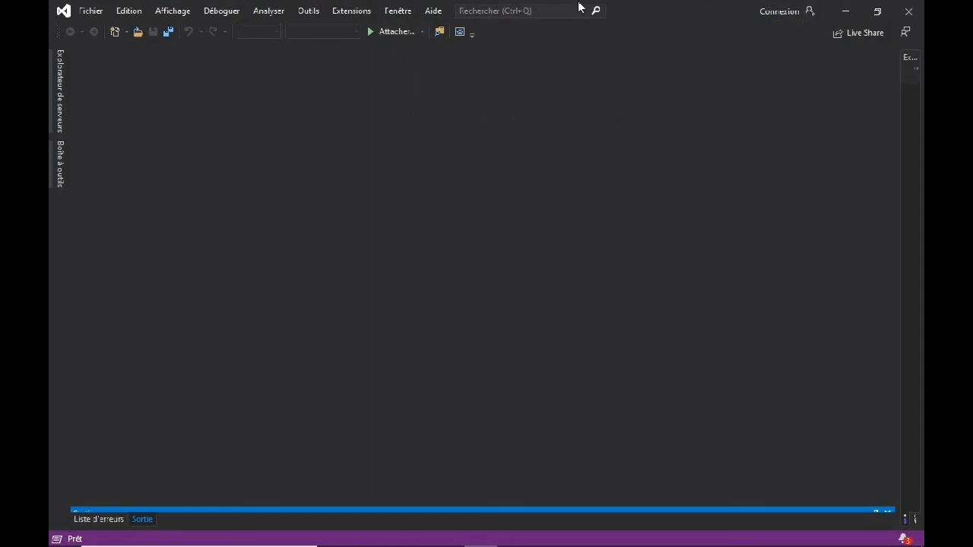
{"action": "left_click", "coordinate": [845, 13]}
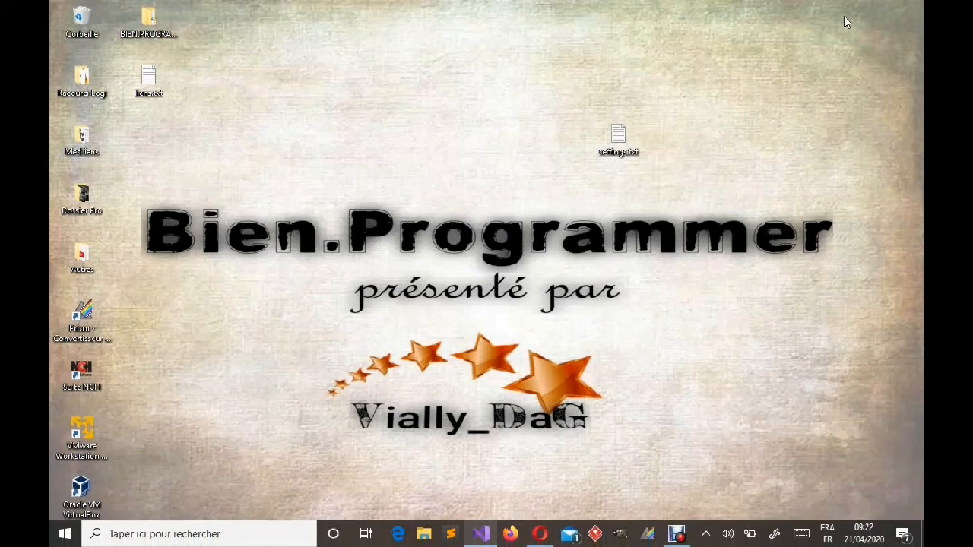
{"action": "left_click", "coordinate": [618, 137]}
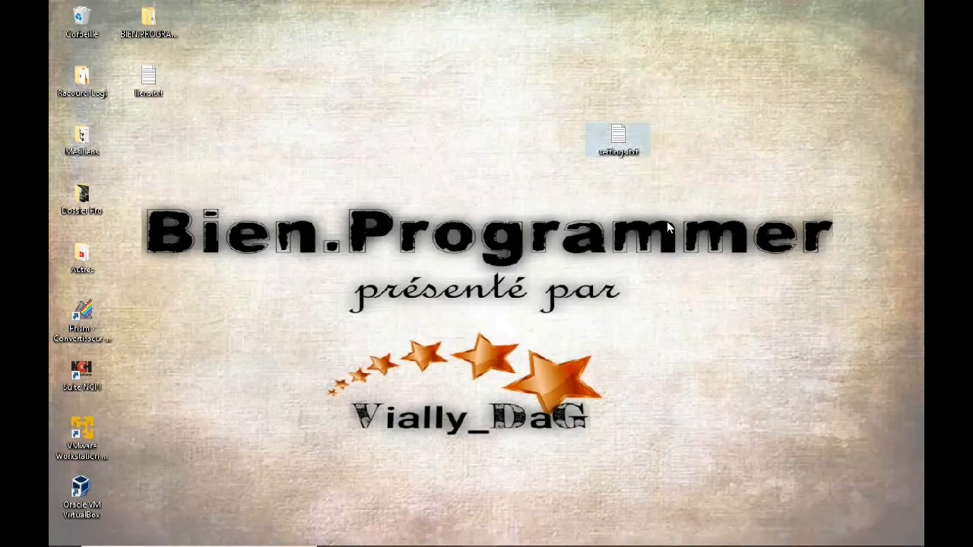